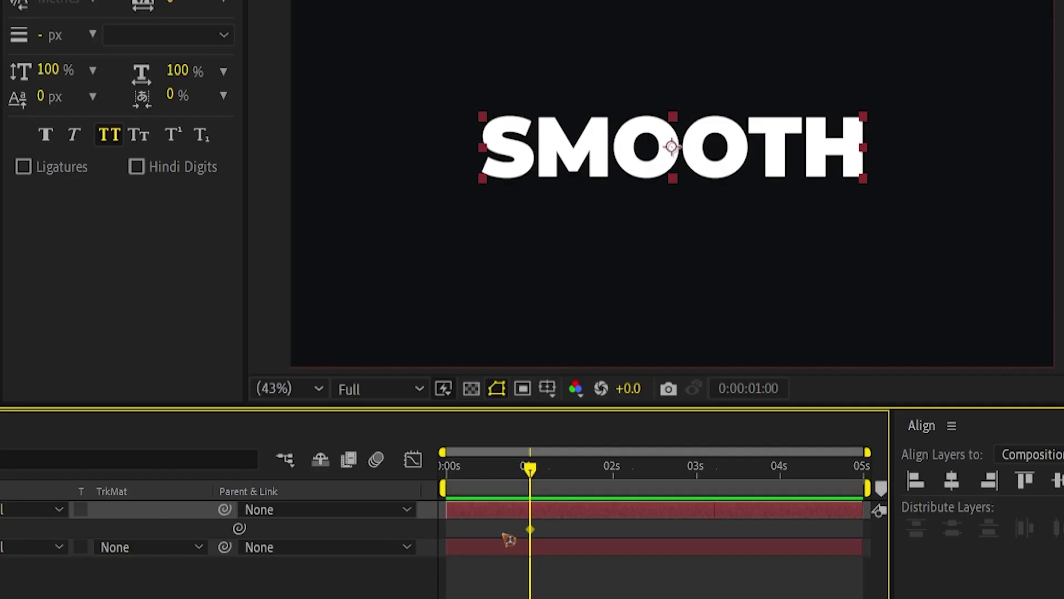
Step: Keyframe the SMOOTH text's position outside the left edge of the frame at 0 seconds and preview the slide-in
{"action": "left_click_drag", "start_coordinate": [530, 471], "coordinate": [438, 488]}
{"action": "left_click_drag", "start_coordinate": [671, 147], "coordinate": [81, 146]}
{"action": "left_click", "coordinate": [604, 594]}
{"action": "key", "text": "space"}
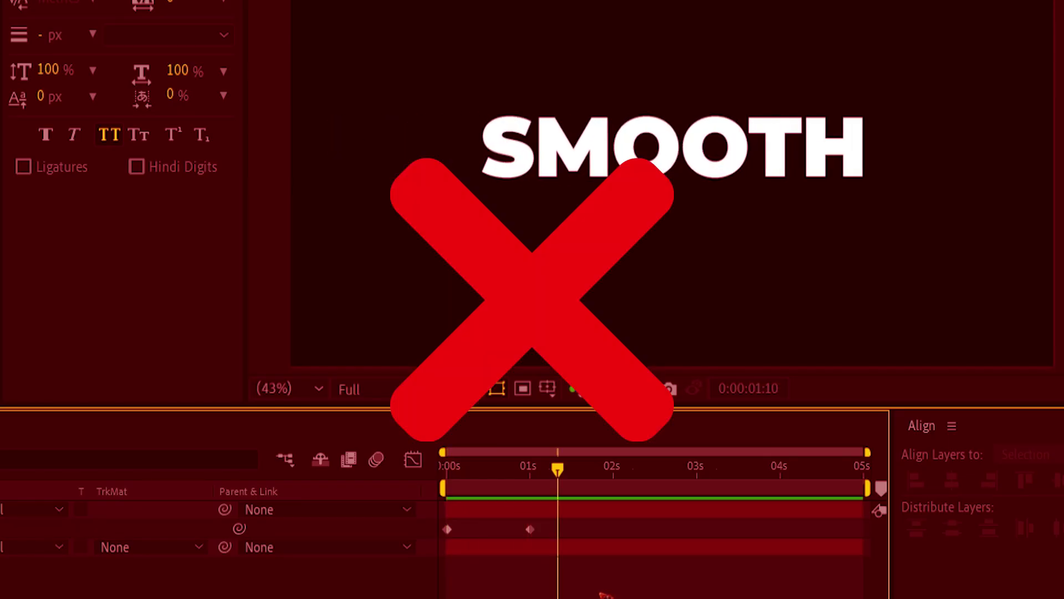
{"action": "left_click_drag", "start_coordinate": [906, 209], "coordinate": [1059, 209]}
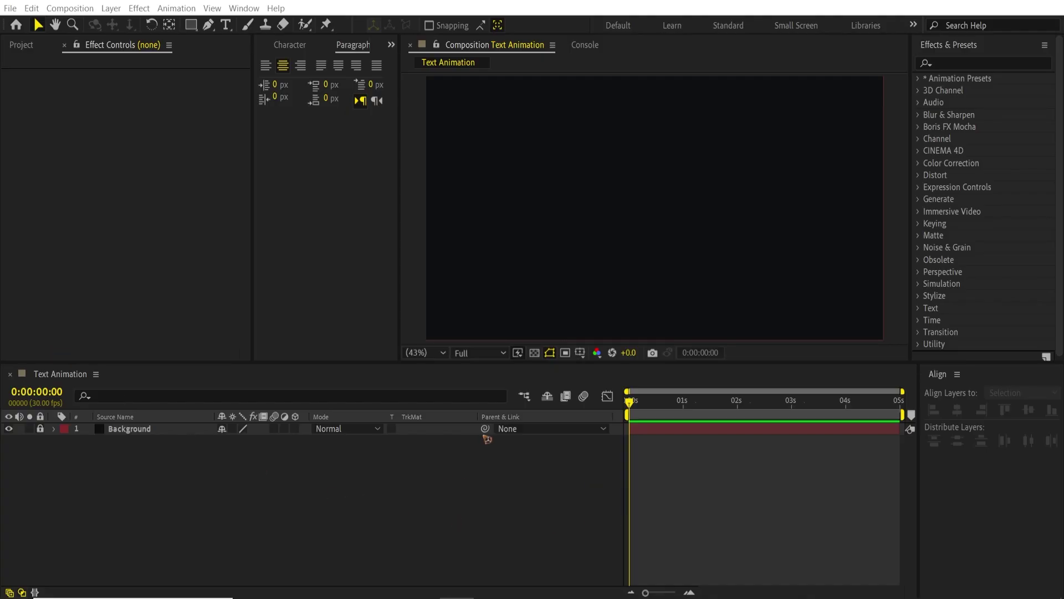
Step: Create a text layer reading "smooth" in the Text Animation composition
{"action": "left_click", "coordinate": [226, 27]}
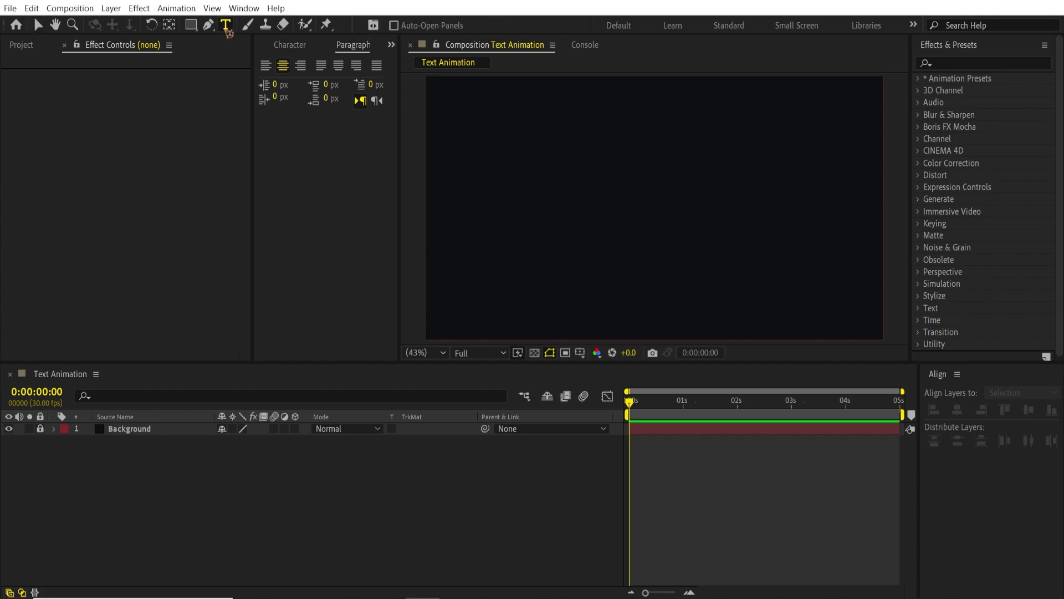
{"action": "left_click", "coordinate": [580, 205]}
{"action": "type", "text": "smooth"}
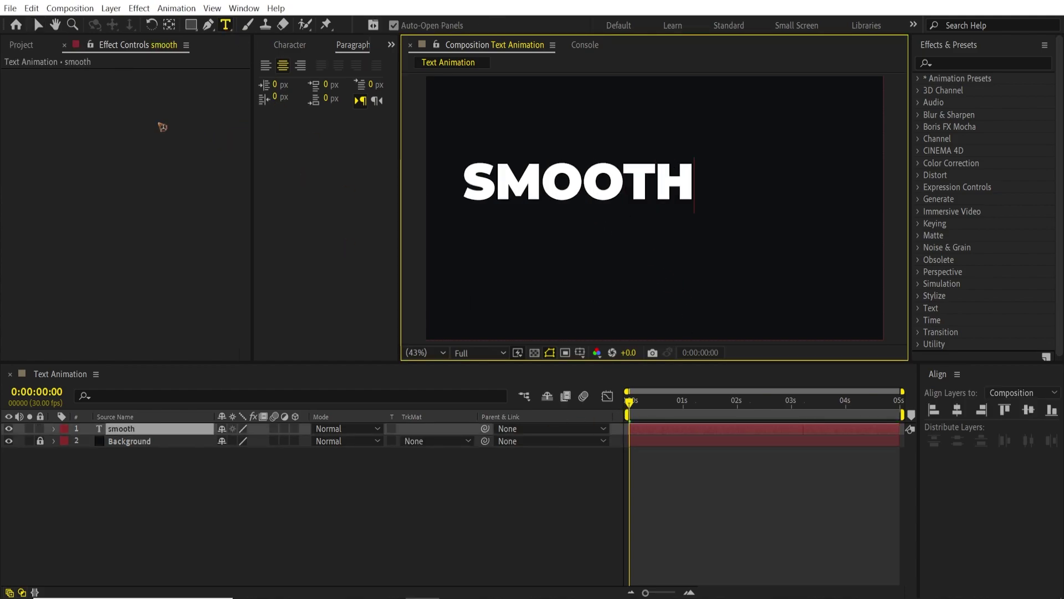
{"action": "left_click", "coordinate": [38, 25]}
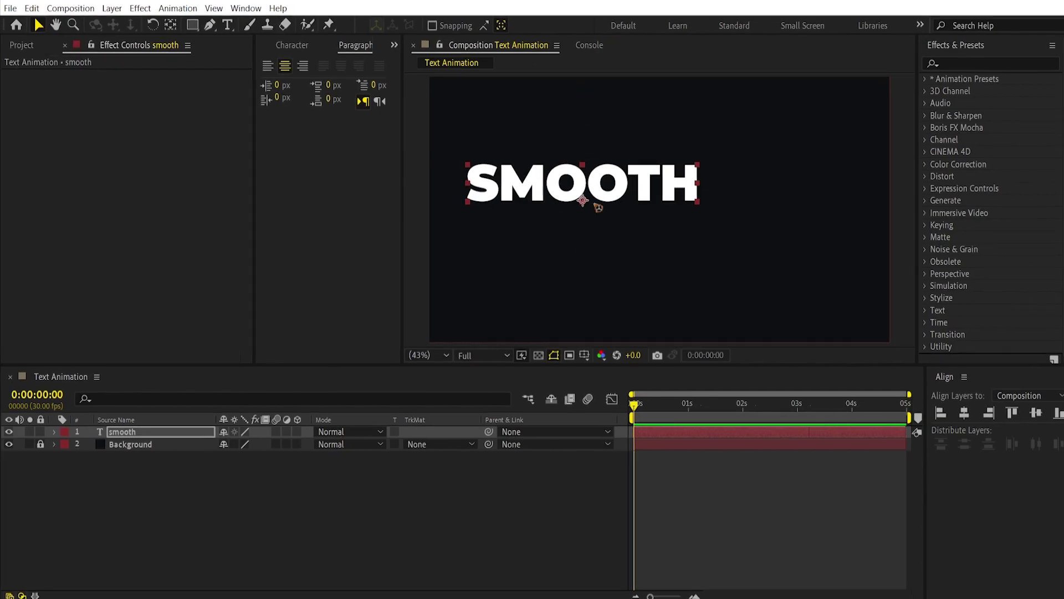
Step: Try left and right paragraph alignment on the text and return it to centre alignment
{"action": "left_click", "coordinate": [305, 46]}
{"action": "left_click", "coordinate": [371, 47]}
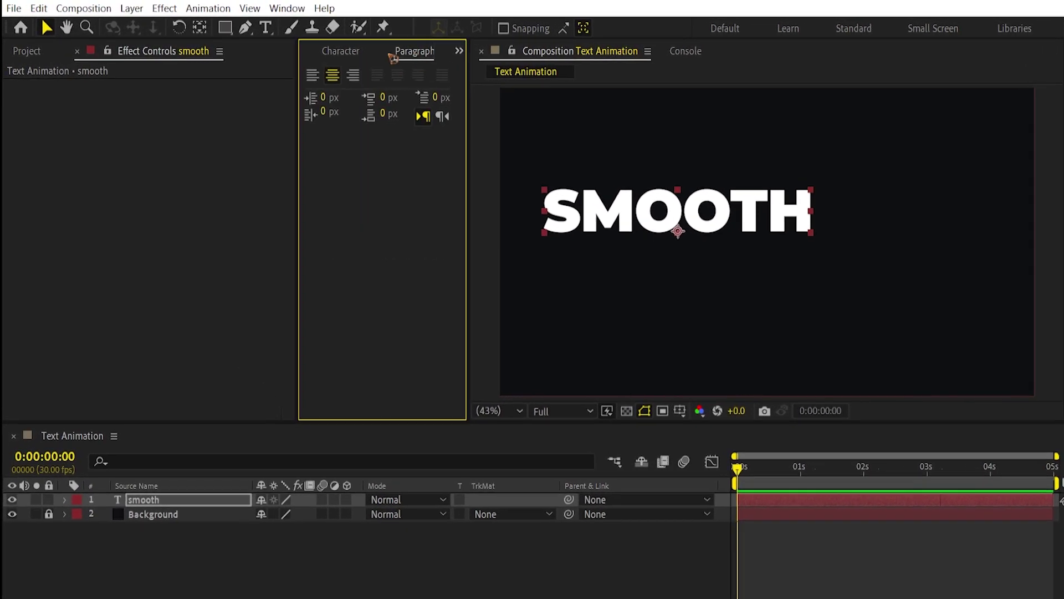
{"action": "left_click", "coordinate": [305, 47]}
{"action": "left_click", "coordinate": [407, 55]}
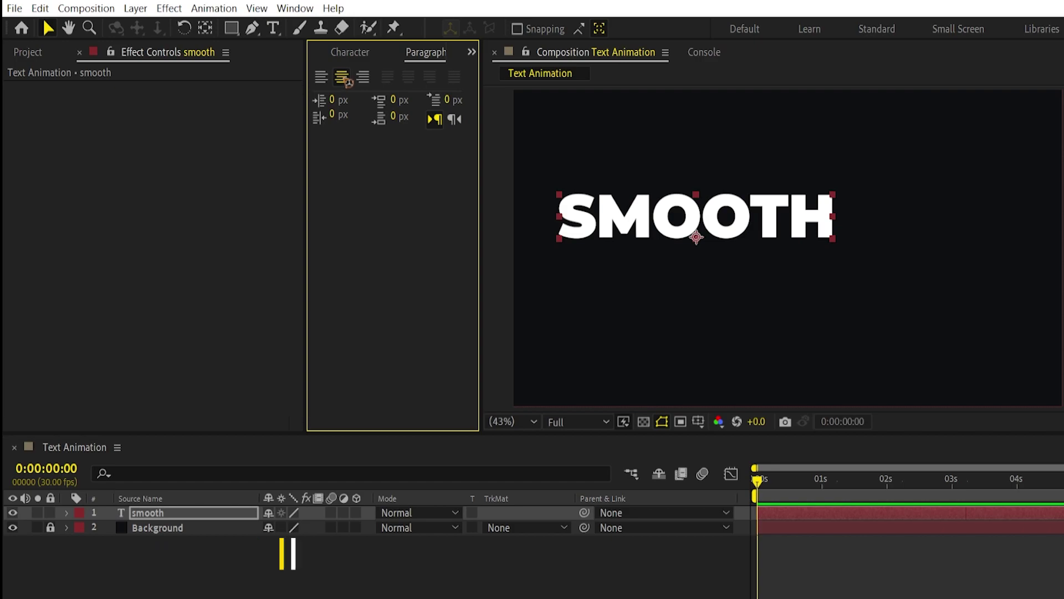
{"action": "left_click", "coordinate": [322, 77]}
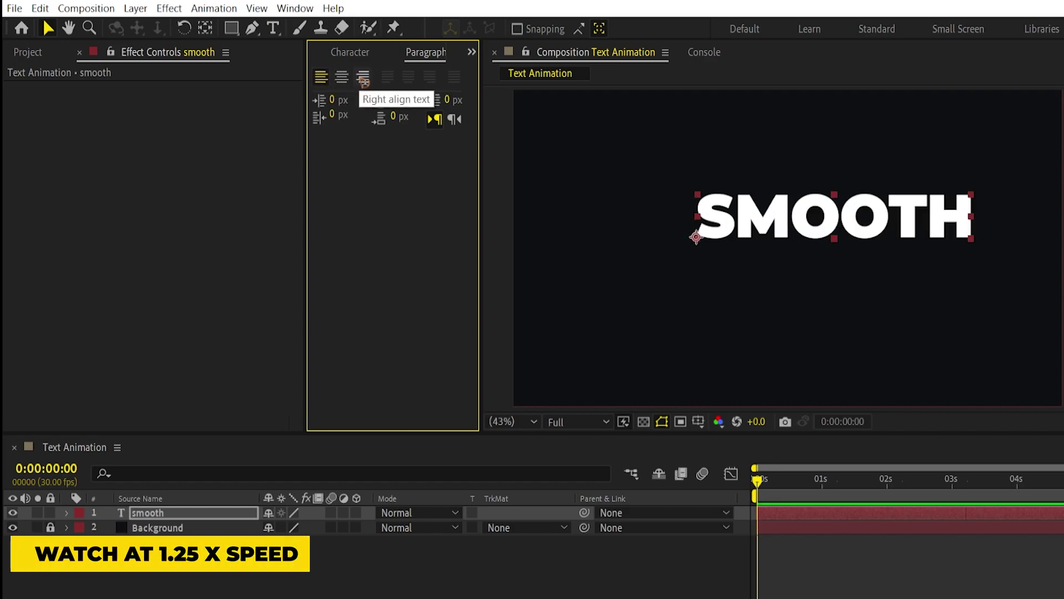
{"action": "left_click", "coordinate": [364, 76]}
{"action": "left_click", "coordinate": [341, 78]}
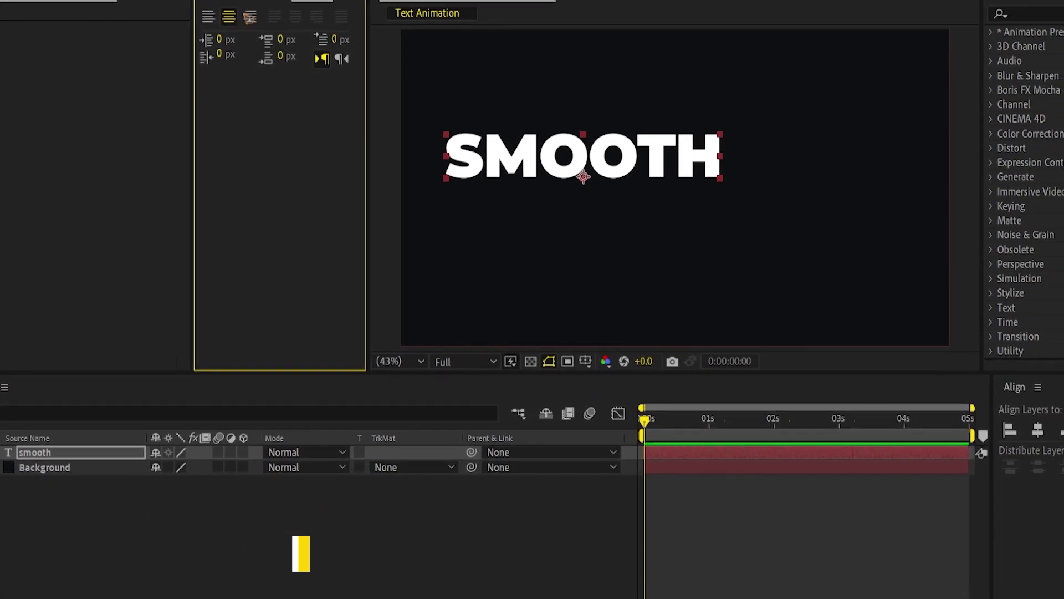
Step: Align the text layer to the horizontal and vertical centre of the composition
{"action": "left_click", "coordinate": [349, 52]}
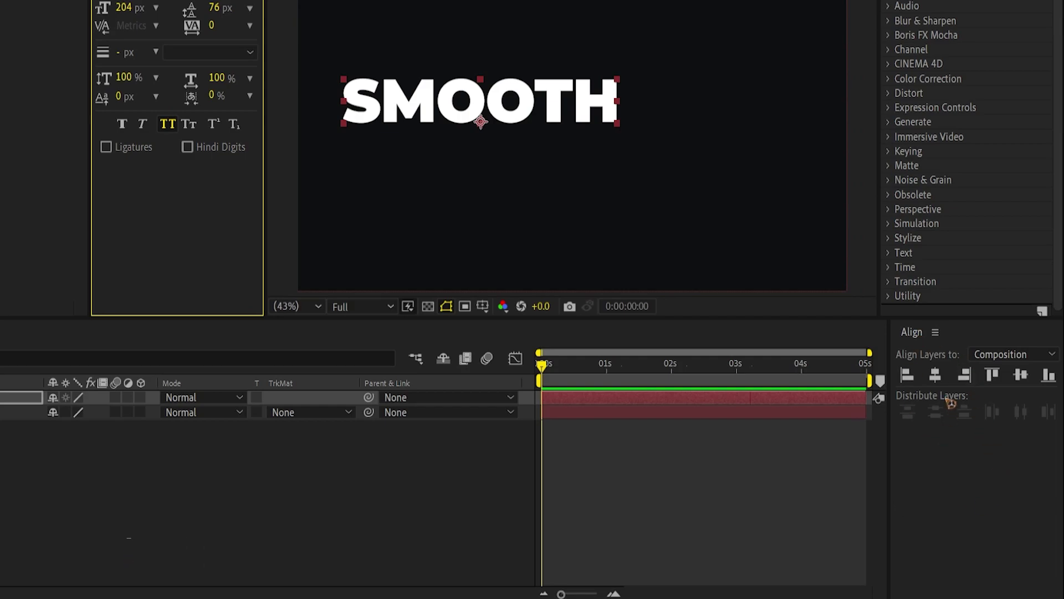
{"action": "left_click", "coordinate": [936, 375]}
{"action": "left_click", "coordinate": [1021, 375]}
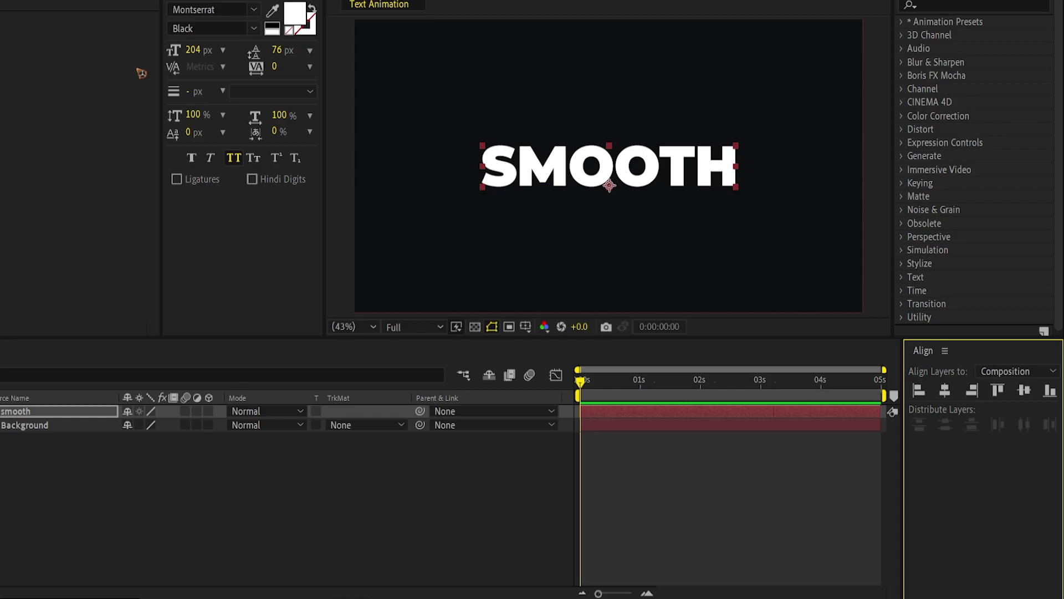
Step: Centre the anchor point within the text layer's content
{"action": "left_click", "coordinate": [244, 8]}
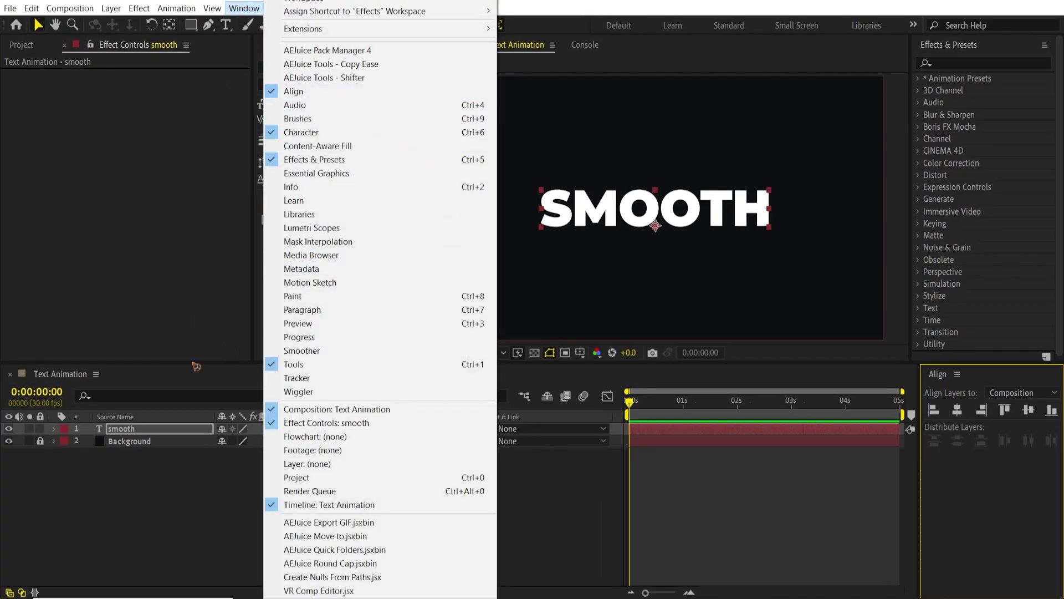
{"action": "left_click", "coordinate": [685, 238]}
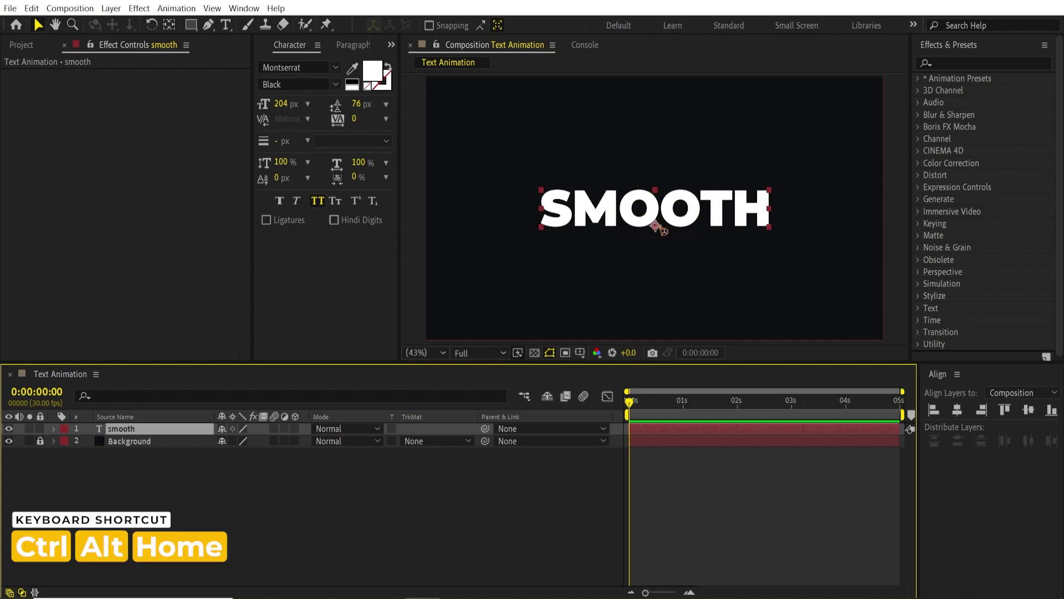
{"action": "key", "text": "ctrl+alt+Home"}
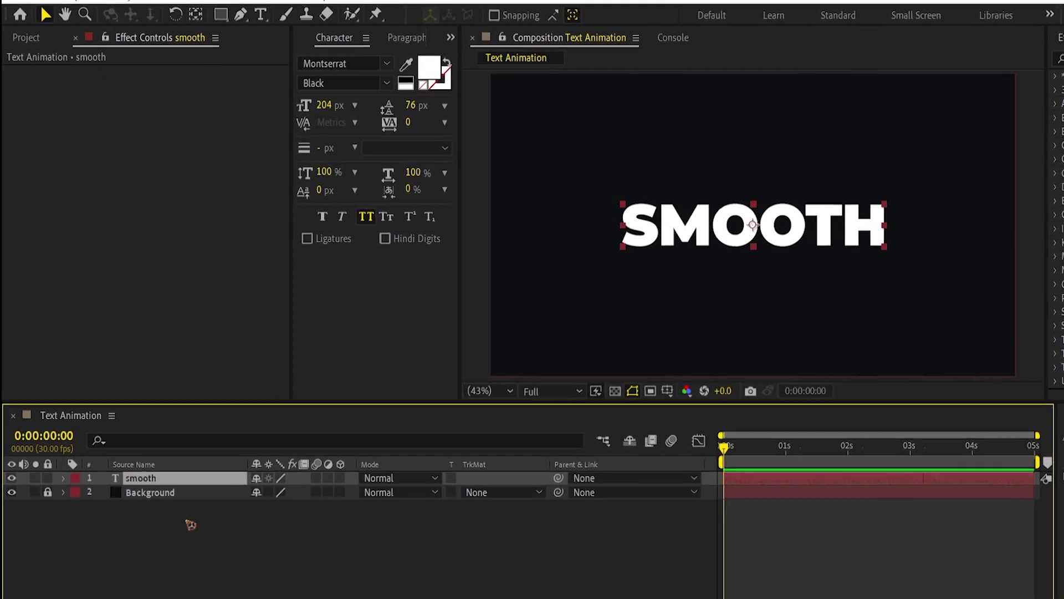
Step: Reveal the smooth layer's Transform properties and isolate its Position property
{"action": "left_click", "coordinate": [67, 495]}
{"action": "left_click", "coordinate": [114, 525]}
{"action": "left_click", "coordinate": [82, 525]}
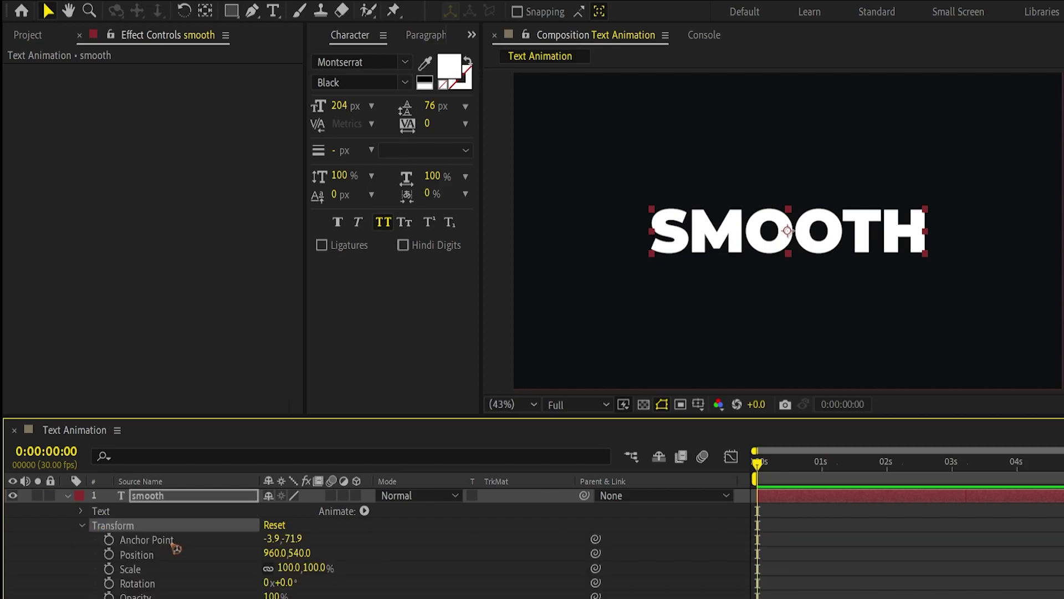
{"action": "left_click", "coordinate": [159, 556]}
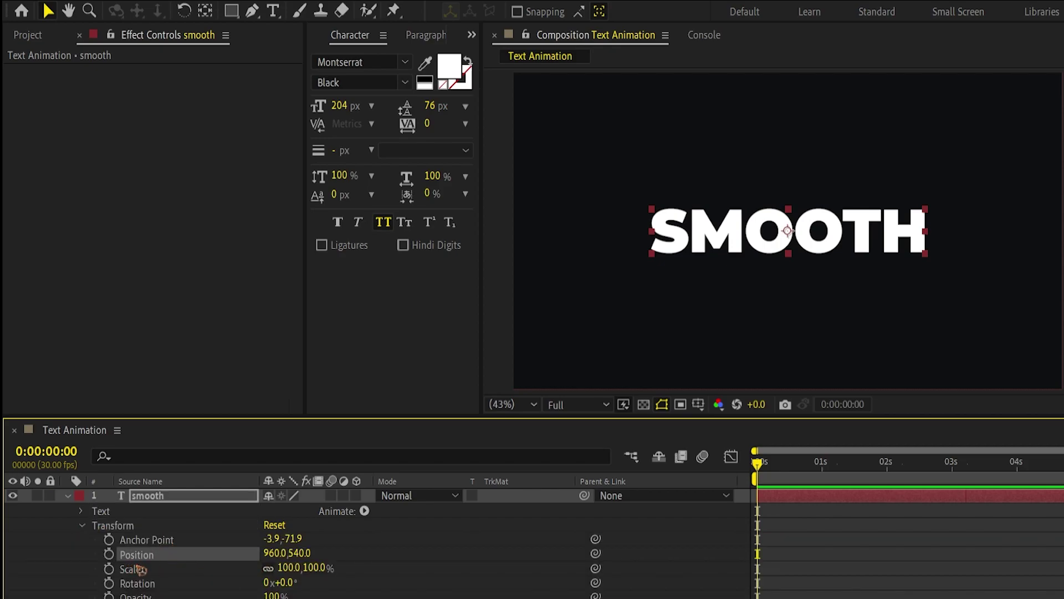
{"action": "key", "text": "p"}
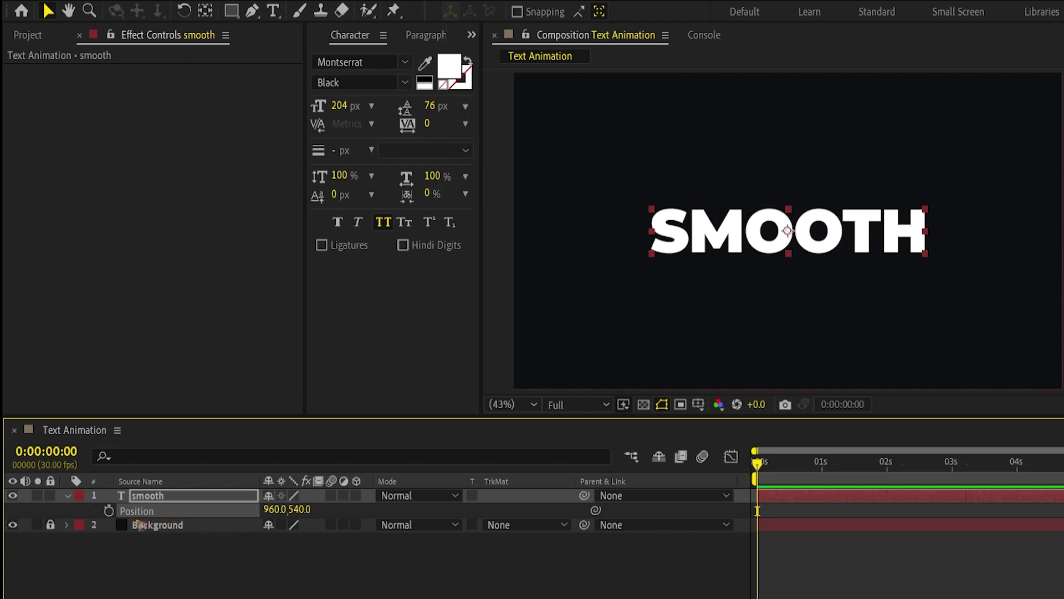
Step: Keyframe the layer's Position at 960.0, 540.0 at 1 second and -520.0, 540.0 at 0 seconds, and preview the motion
{"action": "left_click_drag", "start_coordinate": [772, 470], "coordinate": [732, 476]}
{"action": "left_click", "coordinate": [106, 510]}
{"action": "left_click_drag", "start_coordinate": [277, 510], "coordinate": [160, 509]}
{"action": "left_click", "coordinate": [878, 566]}
{"action": "key", "text": "space"}
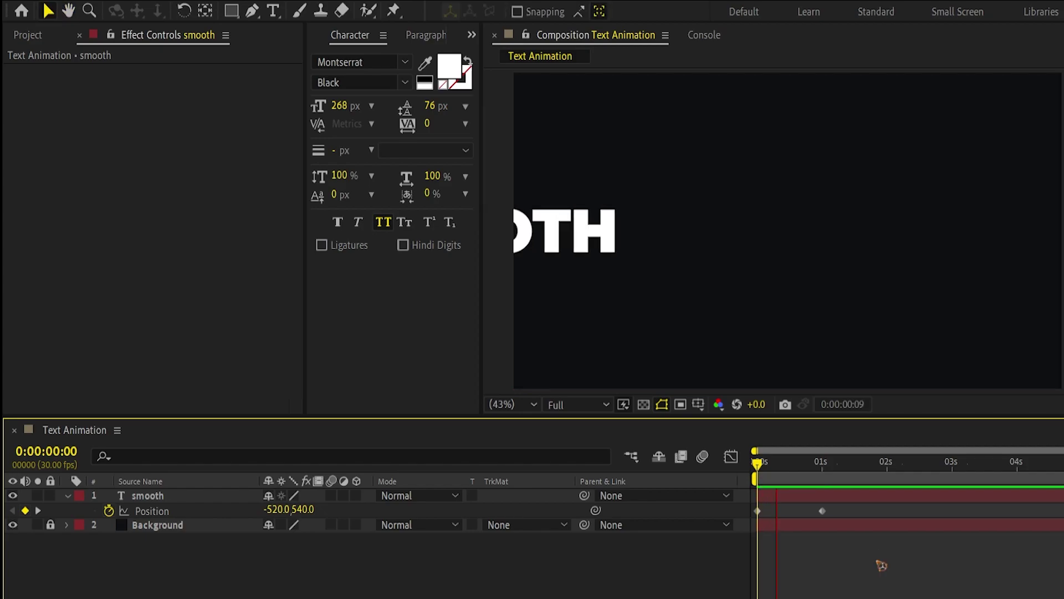
{"action": "key", "text": "space"}
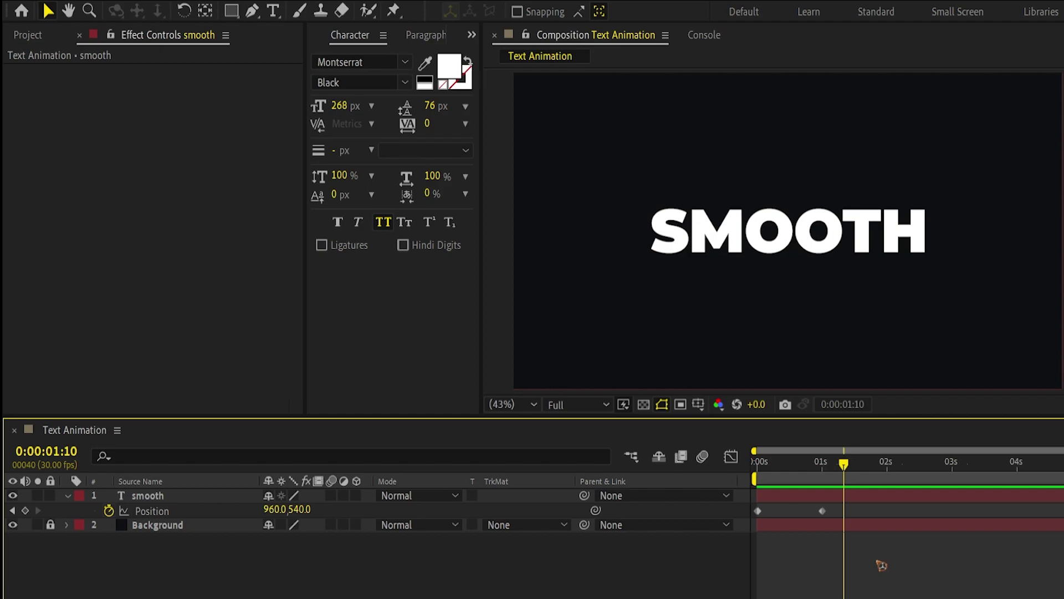
Step: Try moving the text to about 1369.7, 116.4 at 0:00:01:10, shift that keyframe along the timeline, and clear all layer Position keyframes
{"action": "left_click", "coordinate": [865, 495]}
{"action": "left_click_drag", "start_coordinate": [891, 242], "coordinate": [1004, 117]}
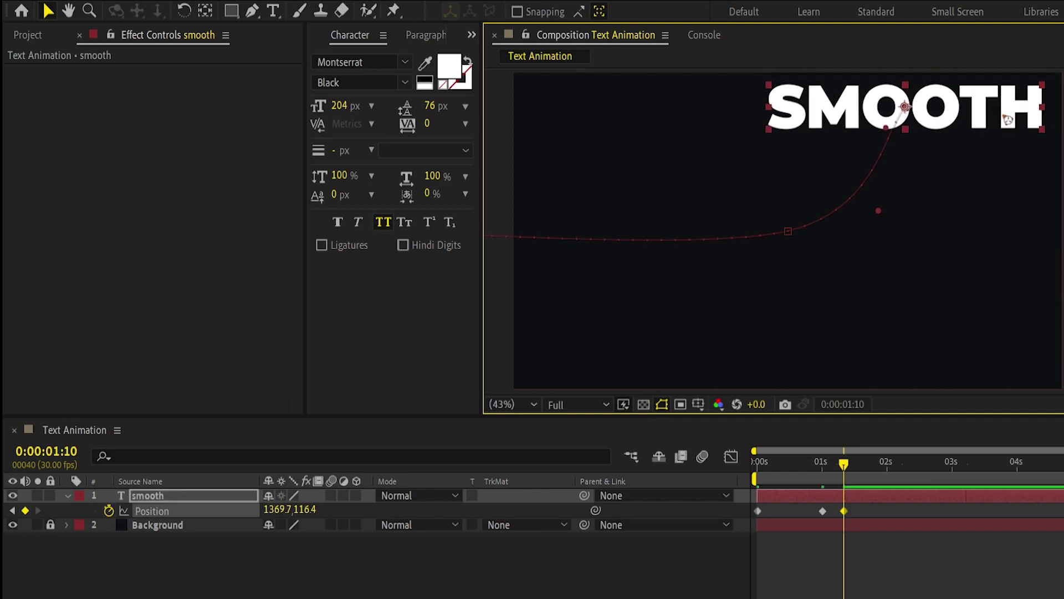
{"action": "left_click_drag", "start_coordinate": [837, 482], "coordinate": [875, 514]}
{"action": "mouse_move", "coordinate": [852, 476]}
{"action": "left_mouse_down"}
{"action": "mouse_move", "coordinate": [773, 478]}
{"action": "mouse_move", "coordinate": [849, 479]}
{"action": "left_mouse_up"}
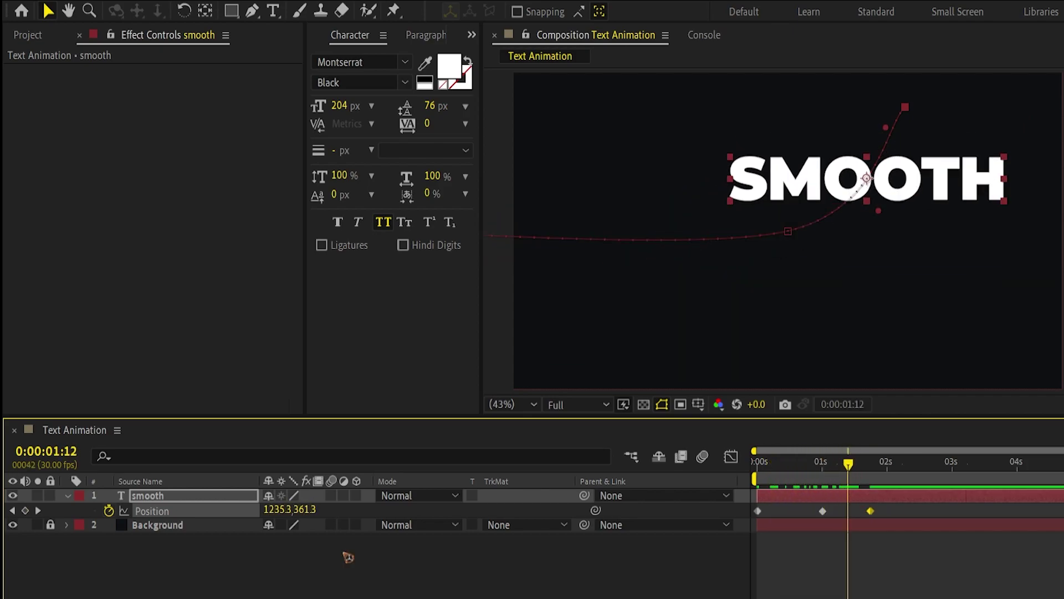
{"action": "left_click", "coordinate": [108, 511]}
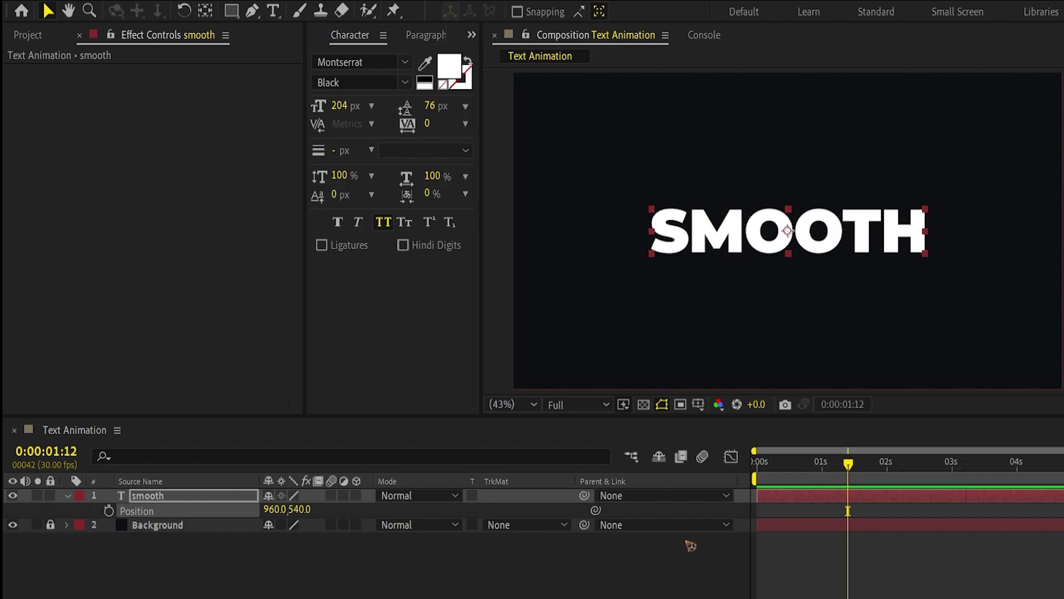
Step: Expand the smooth layer's Text group, collapse Transform, and add a Position text animator
{"action": "left_click", "coordinate": [67, 495]}
{"action": "left_click", "coordinate": [68, 495]}
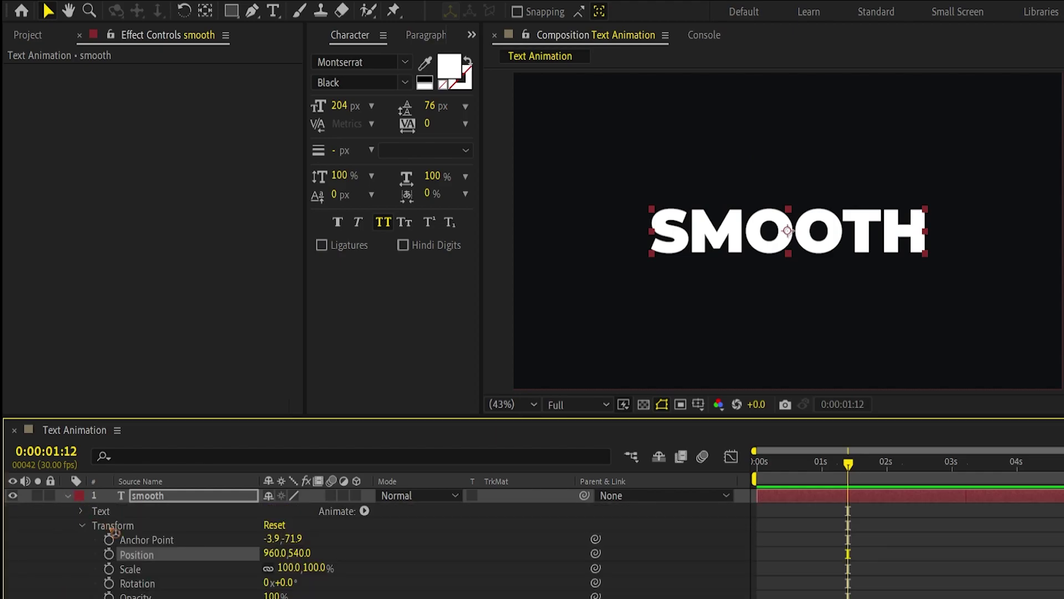
{"action": "left_click", "coordinate": [83, 526]}
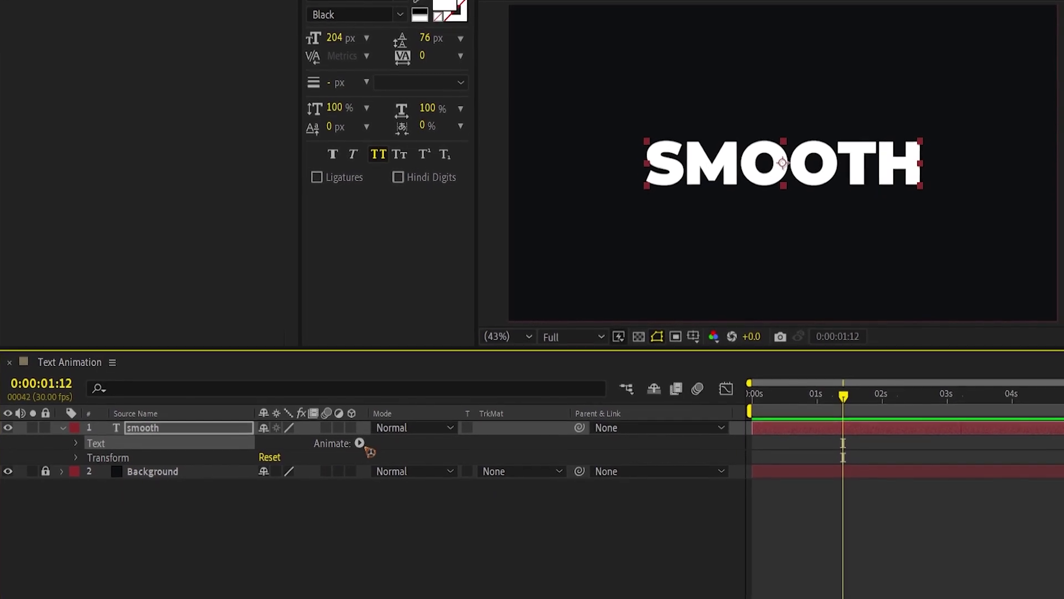
{"action": "left_click", "coordinate": [360, 444]}
{"action": "left_click", "coordinate": [468, 147]}
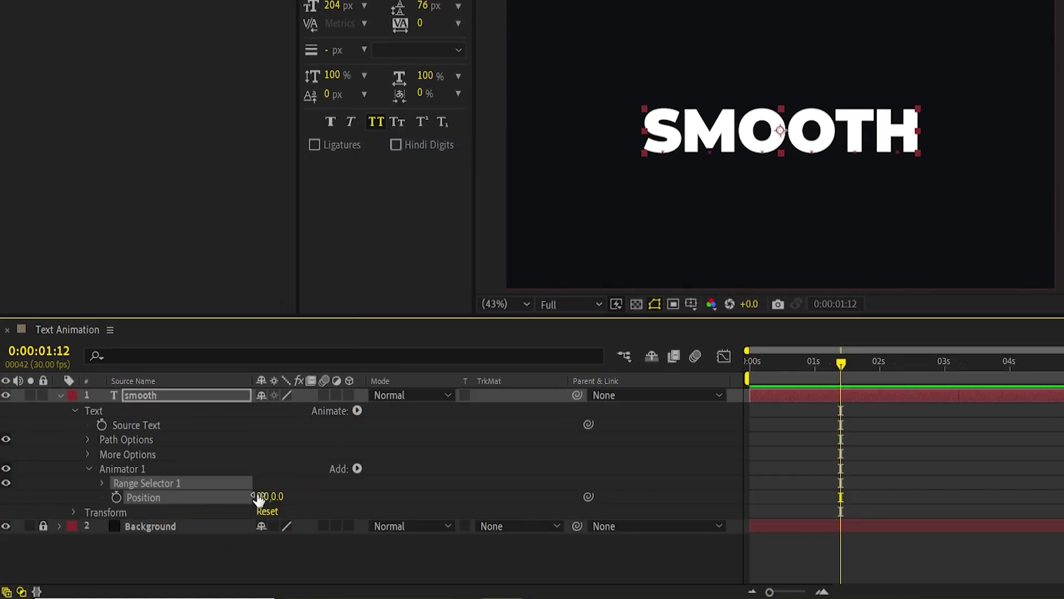
Step: Keyframe the animator's Position at 0.0, 0.0 at 1 second and -1476.0, 0.0 at 0 seconds, and preview the slide-in
{"action": "left_click_drag", "start_coordinate": [261, 498], "coordinate": [484, 501]}
{"action": "key", "text": "ctrl+z"}
{"action": "left_click_drag", "start_coordinate": [803, 366], "coordinate": [749, 364]}
{"action": "left_click", "coordinate": [117, 496]}
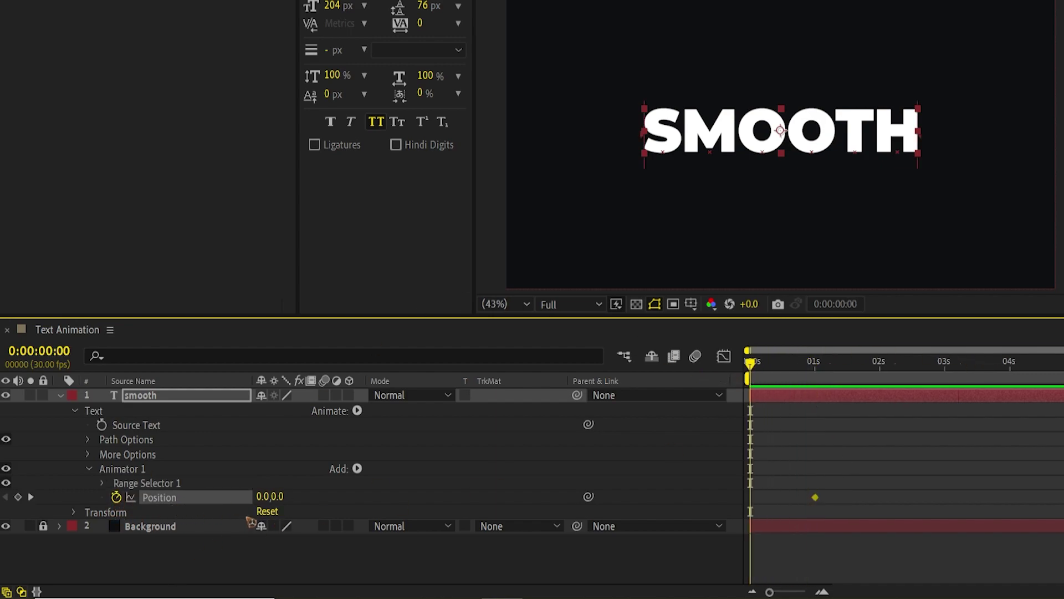
{"action": "left_click_drag", "start_coordinate": [263, 504], "coordinate": [181, 503]}
{"action": "left_click", "coordinate": [876, 472]}
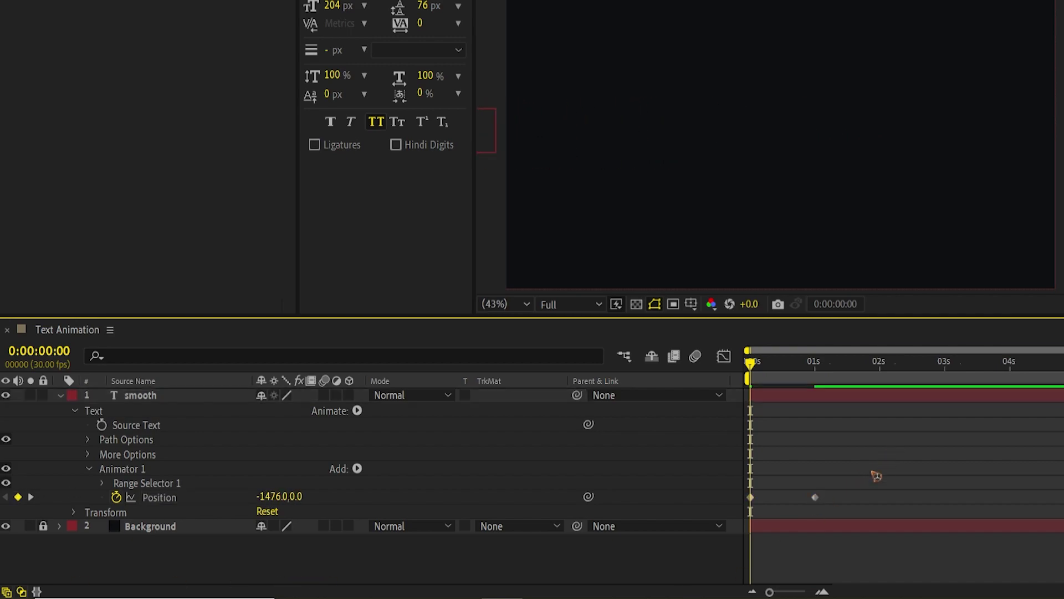
{"action": "key", "text": "space"}
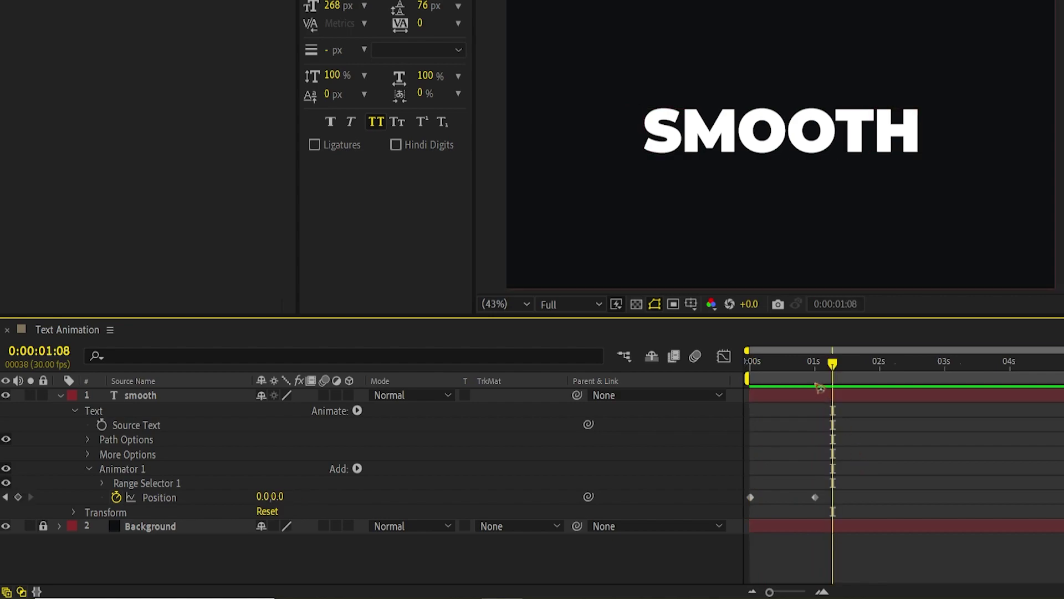
Step: Collapse Animator 1, try moving the whole SMOOTH layer toward the upper-right area of the frame, and preview the animation
{"action": "left_click", "coordinate": [90, 470]}
{"action": "left_click", "coordinate": [176, 397]}
{"action": "left_click_drag", "start_coordinate": [883, 174], "coordinate": [1015, 122]}
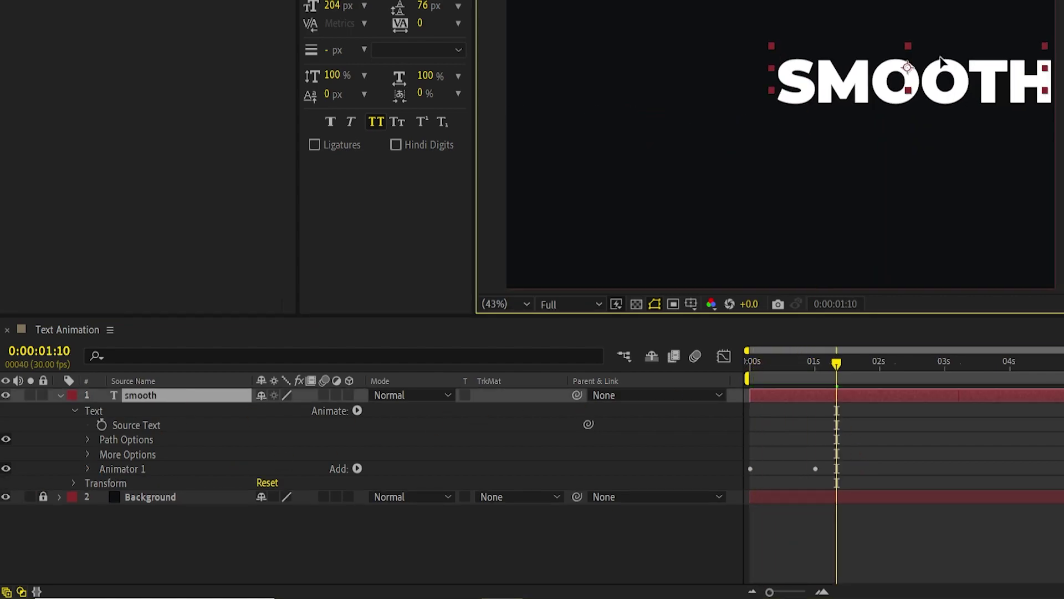
{"action": "key", "text": "space"}
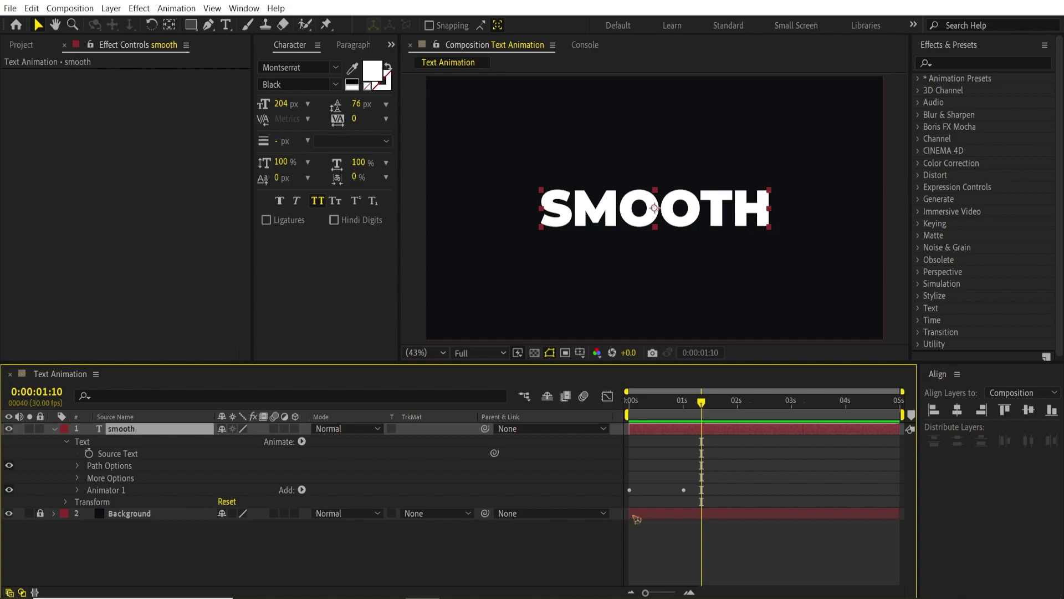
Step: Expand Animator 1 and remove all keyframes from its Position property
{"action": "left_click", "coordinate": [105, 490]}
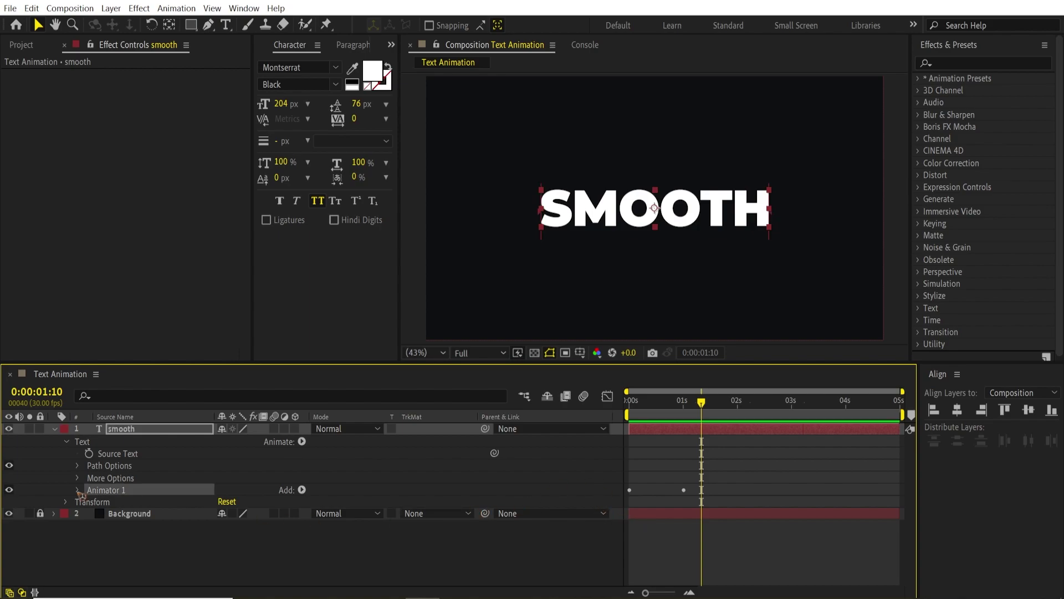
{"action": "left_click", "coordinate": [78, 491]}
{"action": "left_click", "coordinate": [154, 518]}
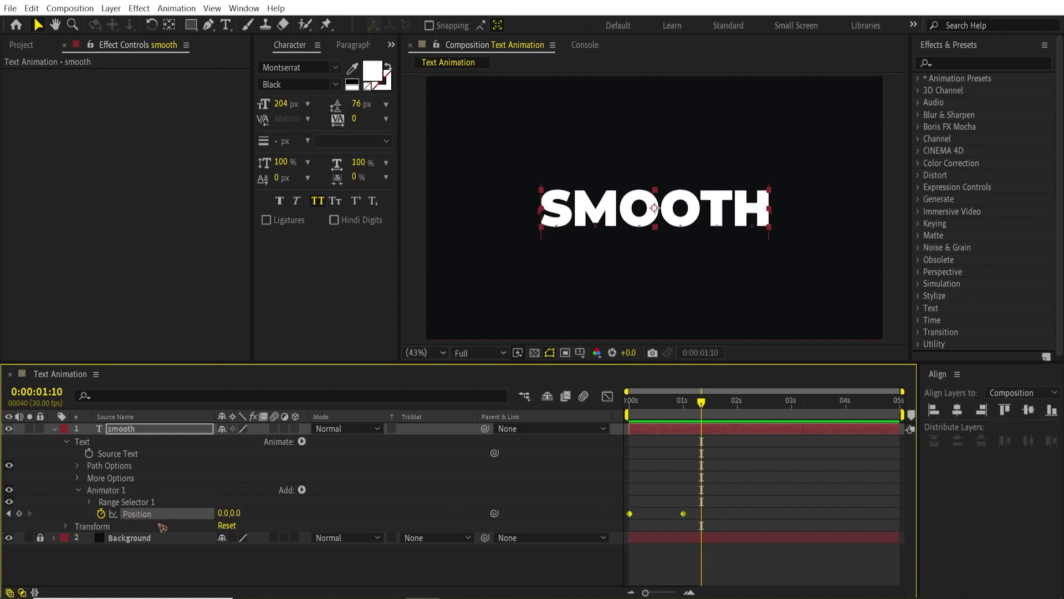
{"action": "left_click", "coordinate": [101, 514]}
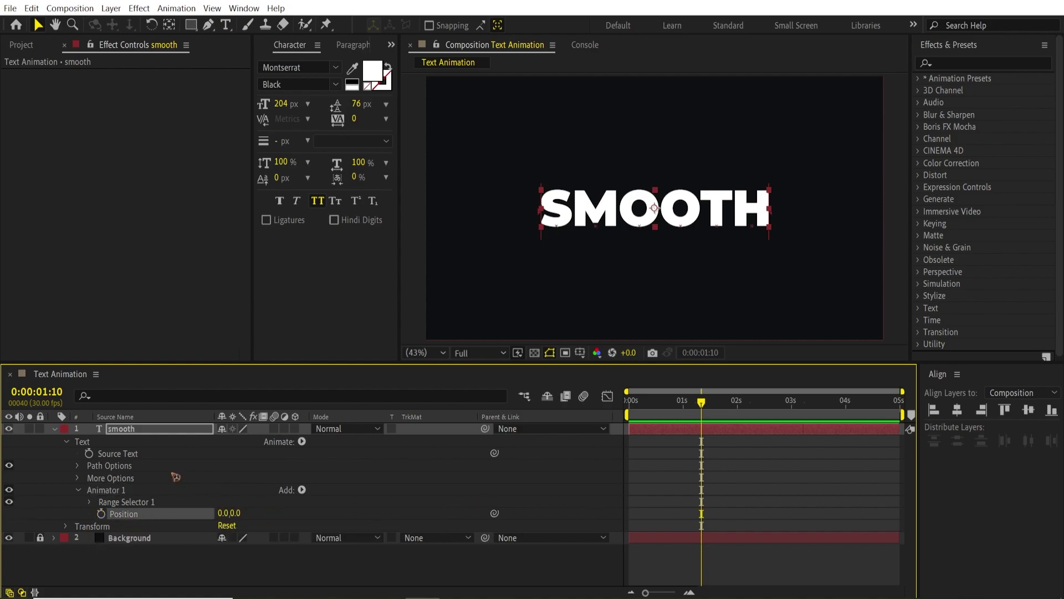
Step: Return to the composition's start, rename Animator 1 to IN, and make the timeline area taller
{"action": "key", "text": "Home"}
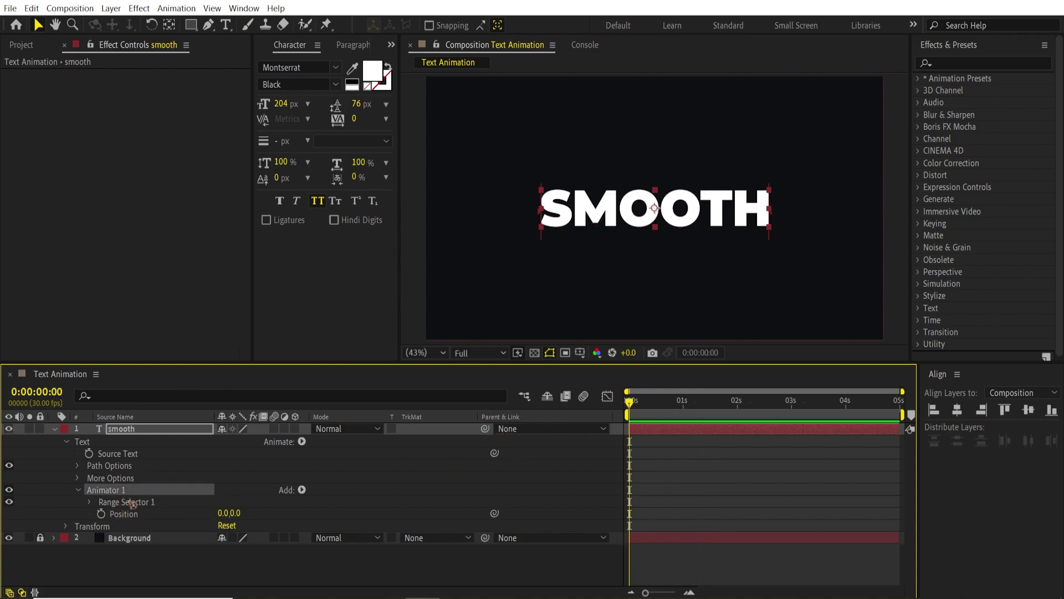
{"action": "key", "text": "Return"}
{"action": "type", "text": "IN"}
{"action": "key", "text": "Return"}
{"action": "left_click_drag", "start_coordinate": [200, 362], "coordinate": [203, 331]}
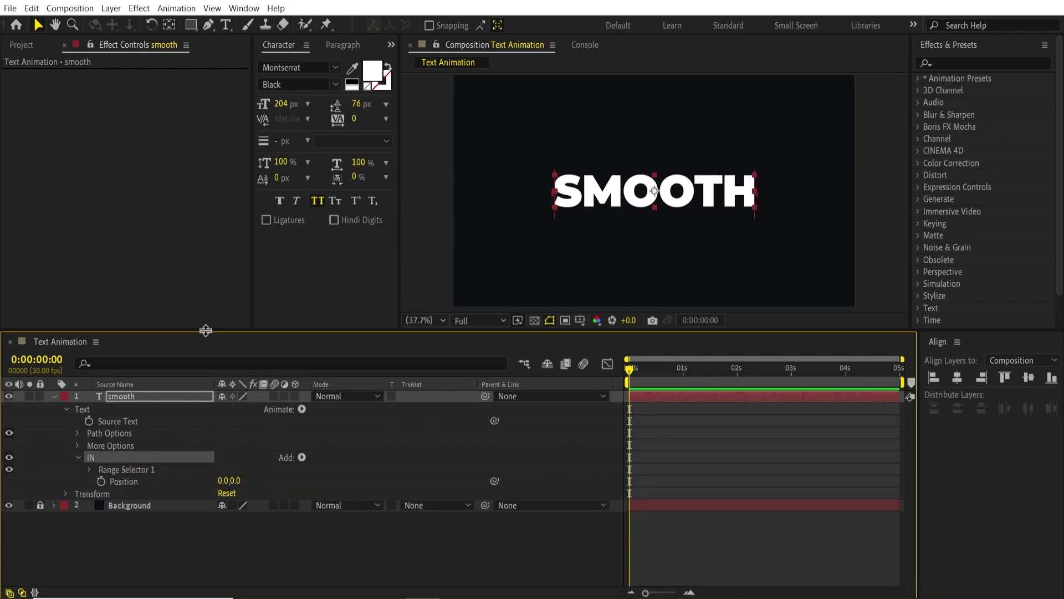
Step: Set the IN animator's Position to -1502.0, 0.0 and change the Shape of its Range Selector 1 to Ramp Up
{"action": "left_click", "coordinate": [90, 469]}
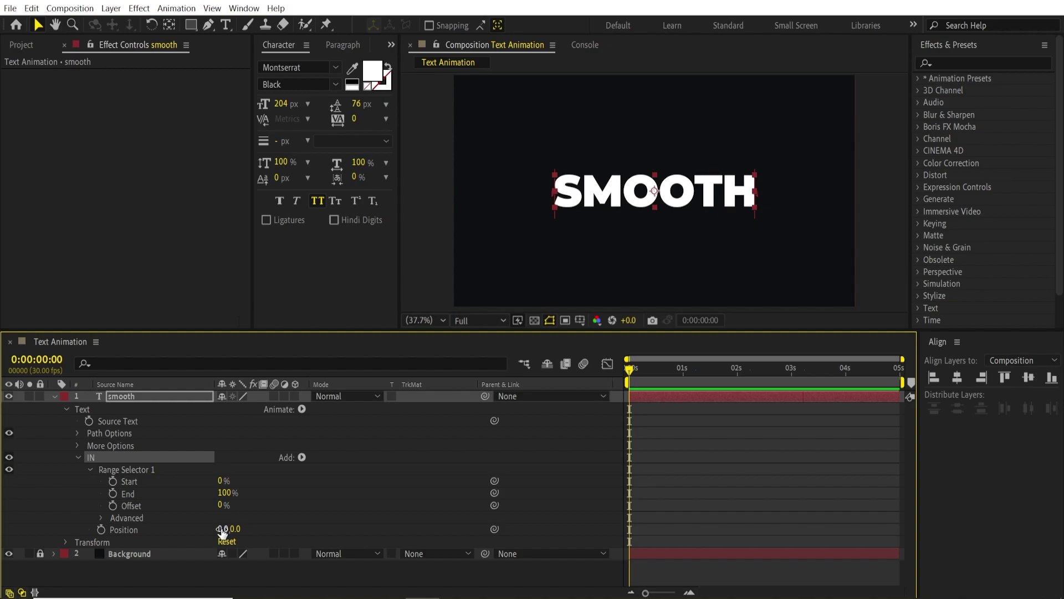
{"action": "left_click_drag", "start_coordinate": [223, 528], "coordinate": [27, 528]}
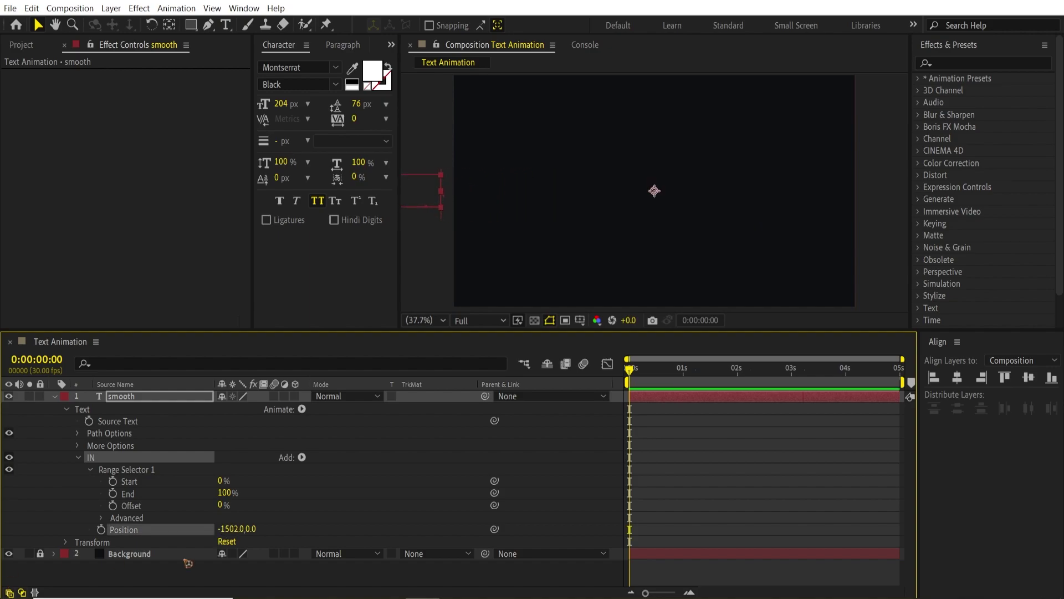
{"action": "left_click", "coordinate": [102, 518]}
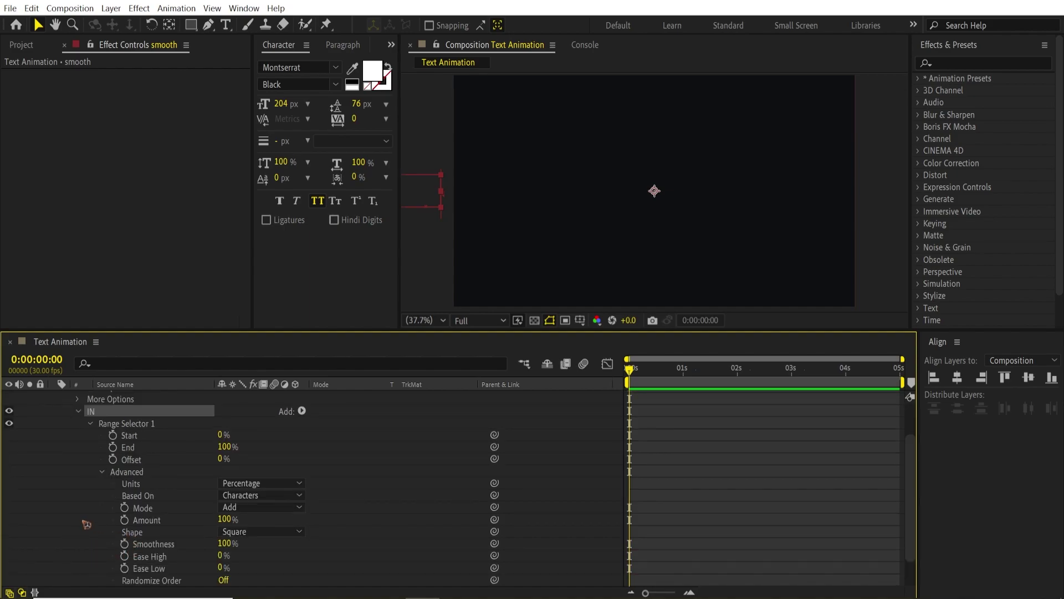
{"action": "left_click", "coordinate": [170, 533]}
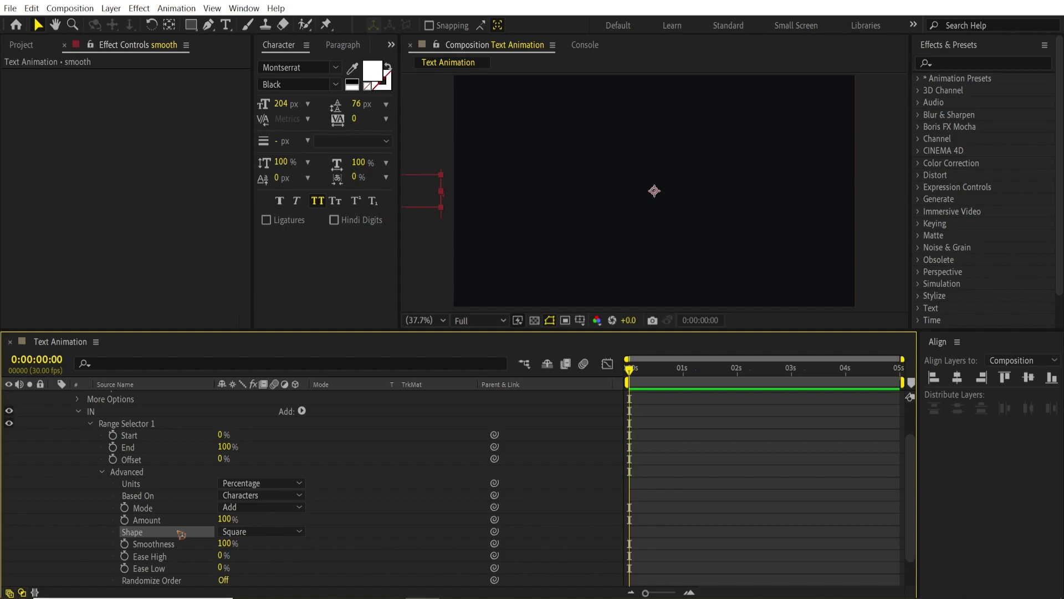
{"action": "left_click", "coordinate": [242, 534]}
{"action": "left_click", "coordinate": [255, 464]}
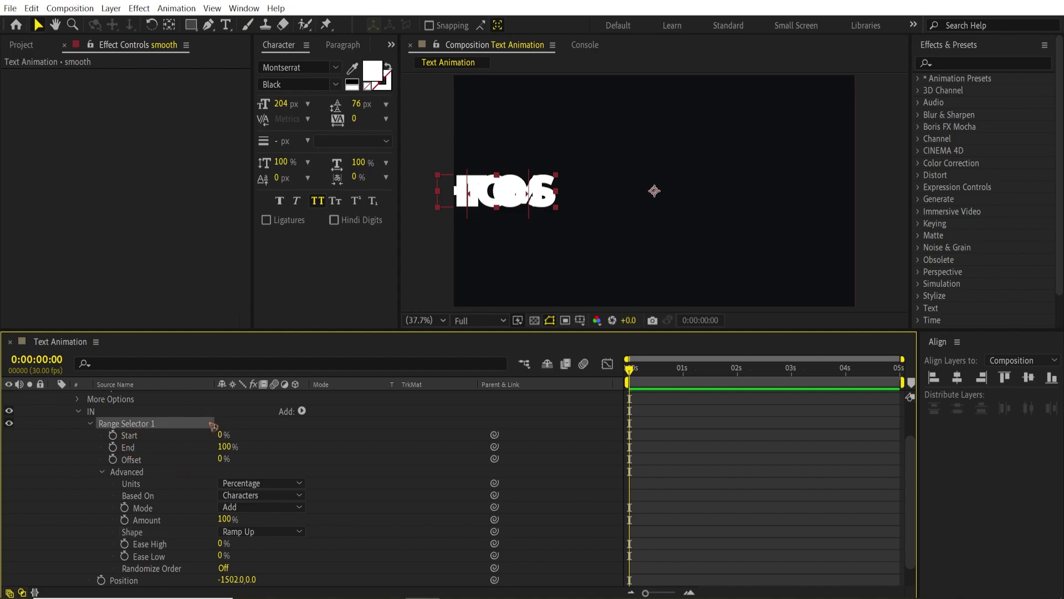
Step: Keyframe Range Selector 1's Offset at -100% at 0 seconds and 100% at 1 second, and preview the animation
{"action": "left_click_drag", "start_coordinate": [224, 458], "coordinate": [51, 469]}
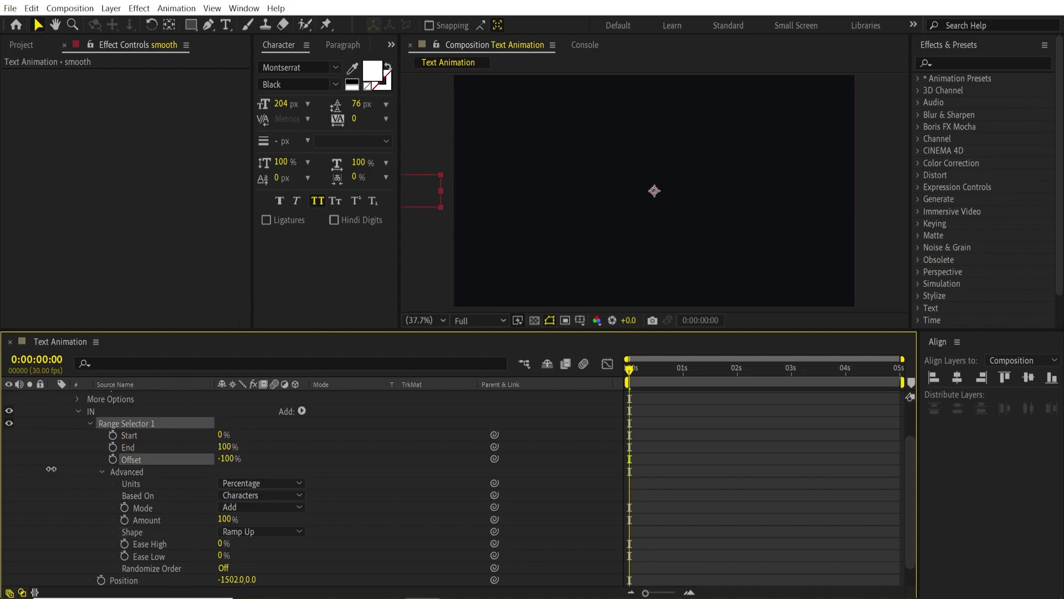
{"action": "left_click", "coordinate": [113, 459]}
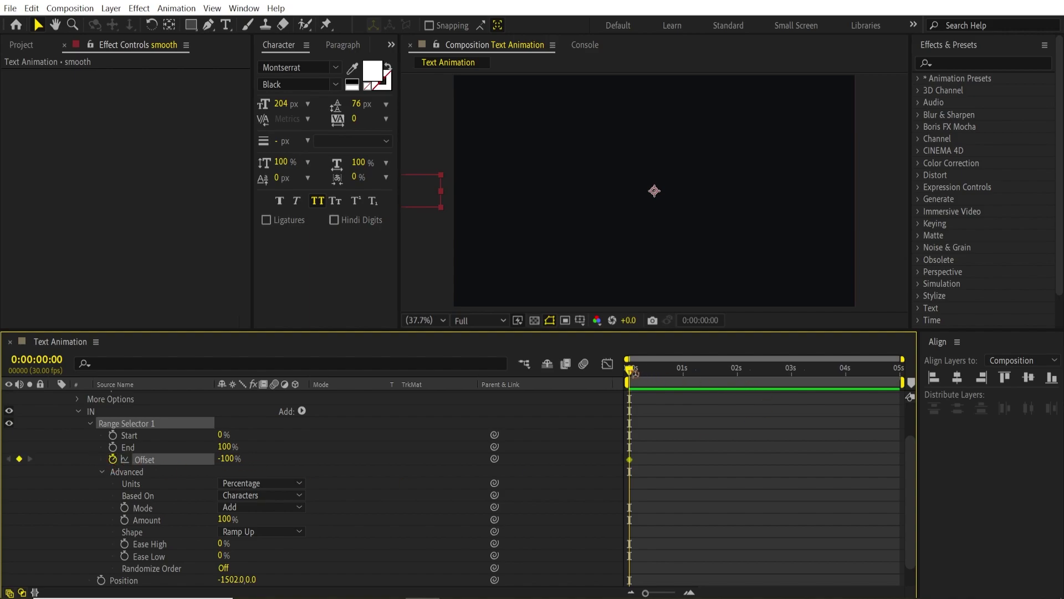
{"action": "left_click_drag", "start_coordinate": [634, 370], "coordinate": [588, 406]}
{"action": "key", "text": "space"}
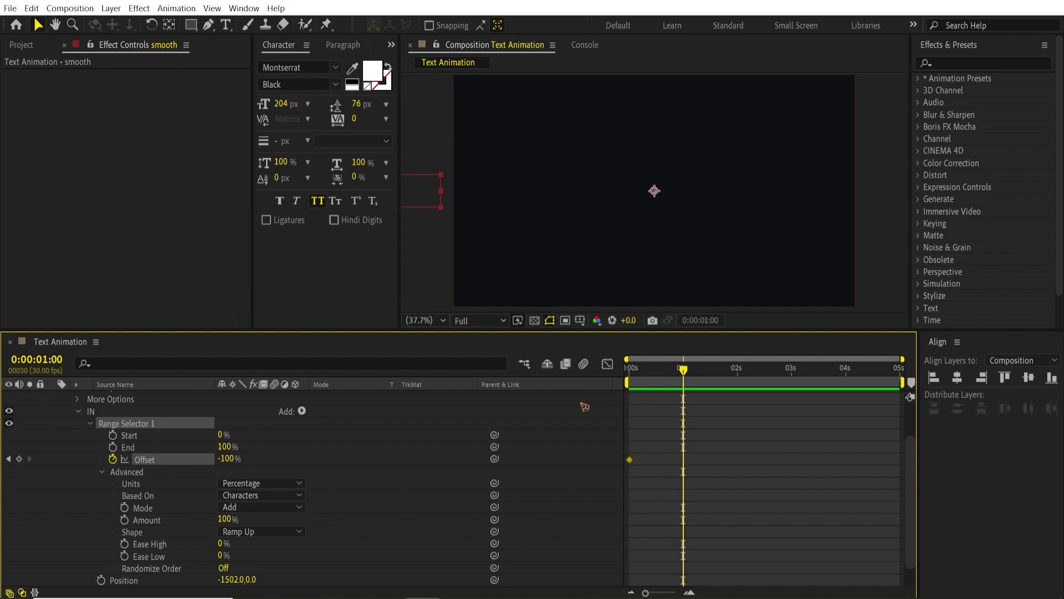
{"action": "left_click", "coordinate": [225, 459]}
{"action": "type", "text": "1"}
{"action": "key", "text": "Return"}
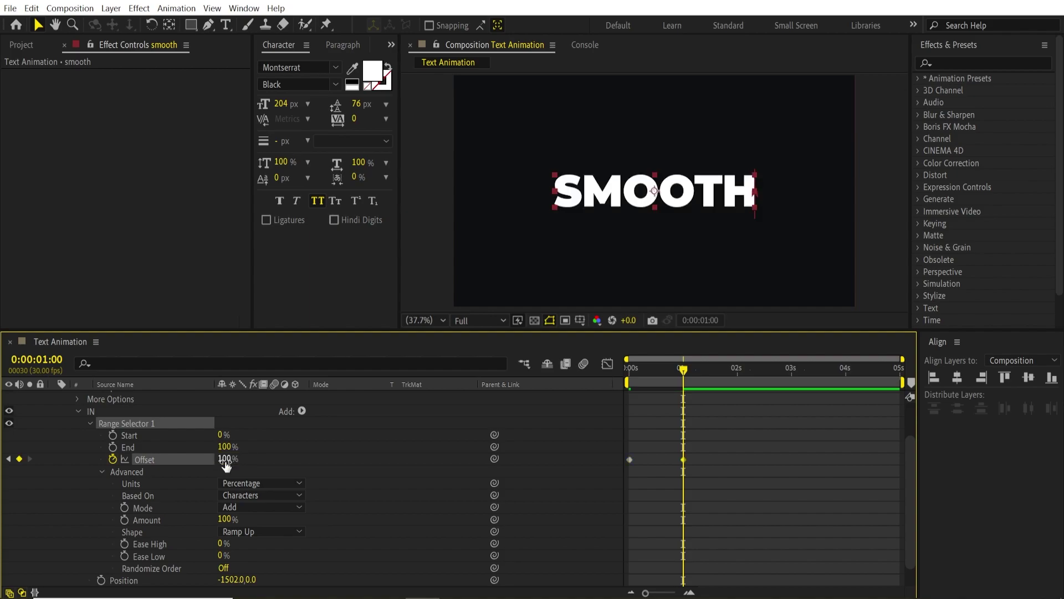
{"action": "key", "text": "Home"}
{"action": "key", "text": "space"}
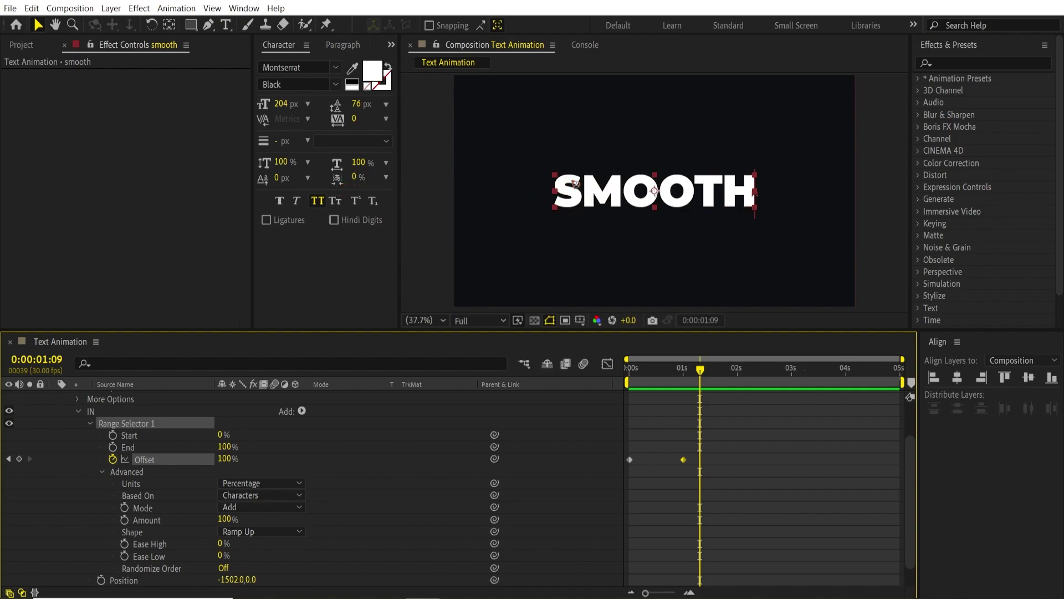
{"action": "mouse_move", "coordinate": [703, 405]}
{"action": "left_mouse_down"}
{"action": "mouse_move", "coordinate": [677, 405]}
{"action": "mouse_move", "coordinate": [702, 405]}
{"action": "left_mouse_up"}
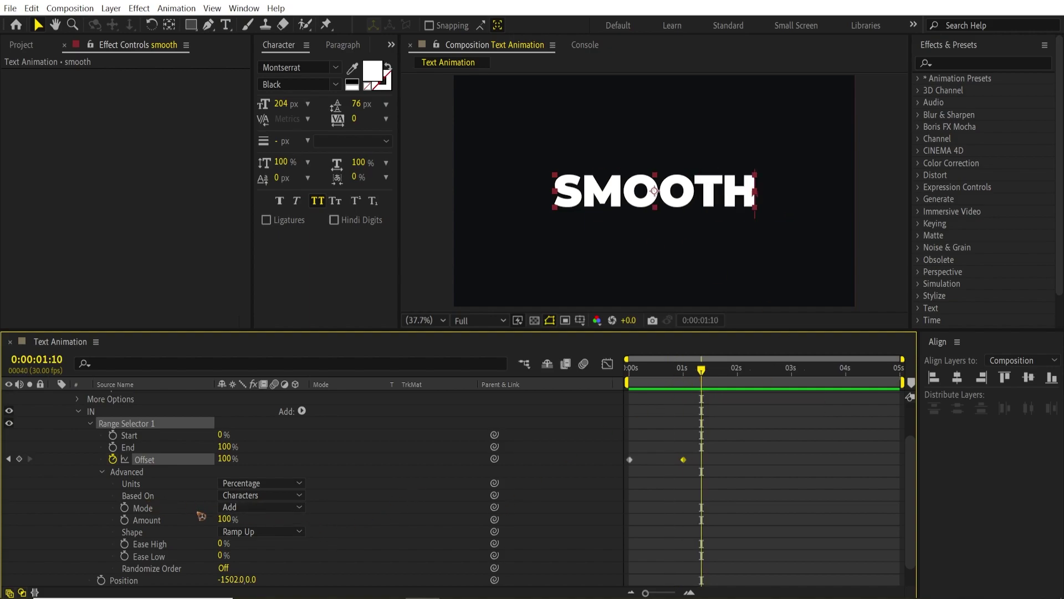
Step: Change the Shape of Range Selector 1 to Ramp Down
{"action": "left_click", "coordinate": [155, 534]}
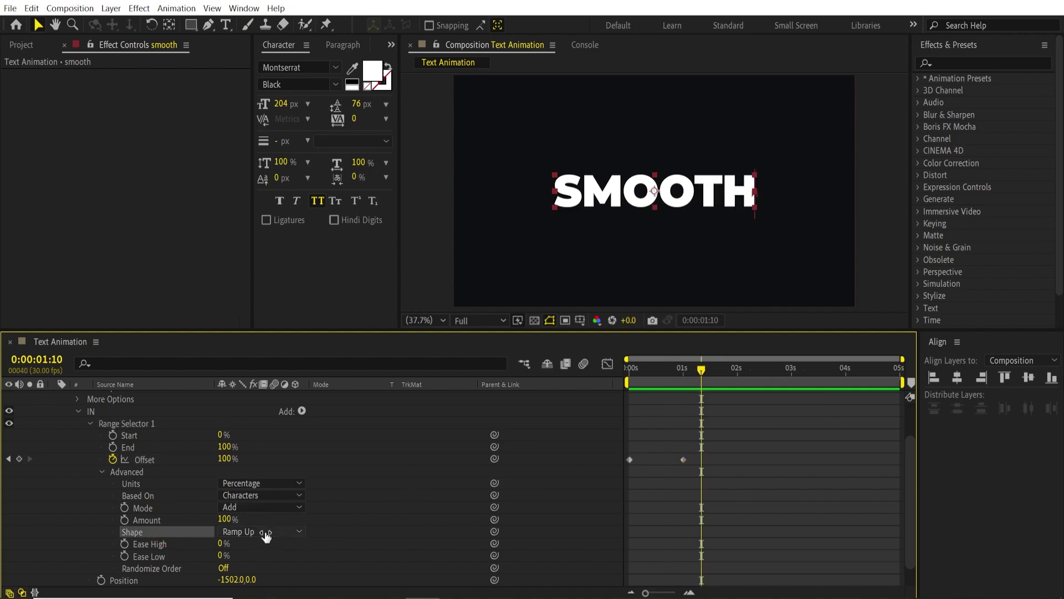
{"action": "left_click", "coordinate": [259, 532]}
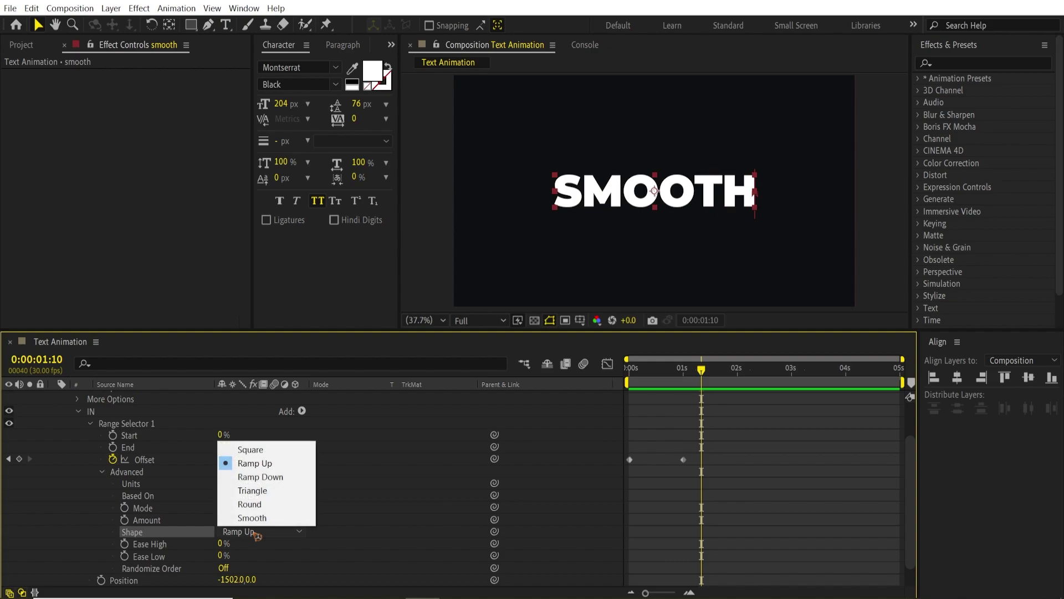
{"action": "left_click", "coordinate": [261, 477]}
Step: Swap the Offset keyframe values to 100% at 0 seconds and -100% at 1 second, and preview the animation
{"action": "left_click_drag", "start_coordinate": [635, 369], "coordinate": [630, 390]}
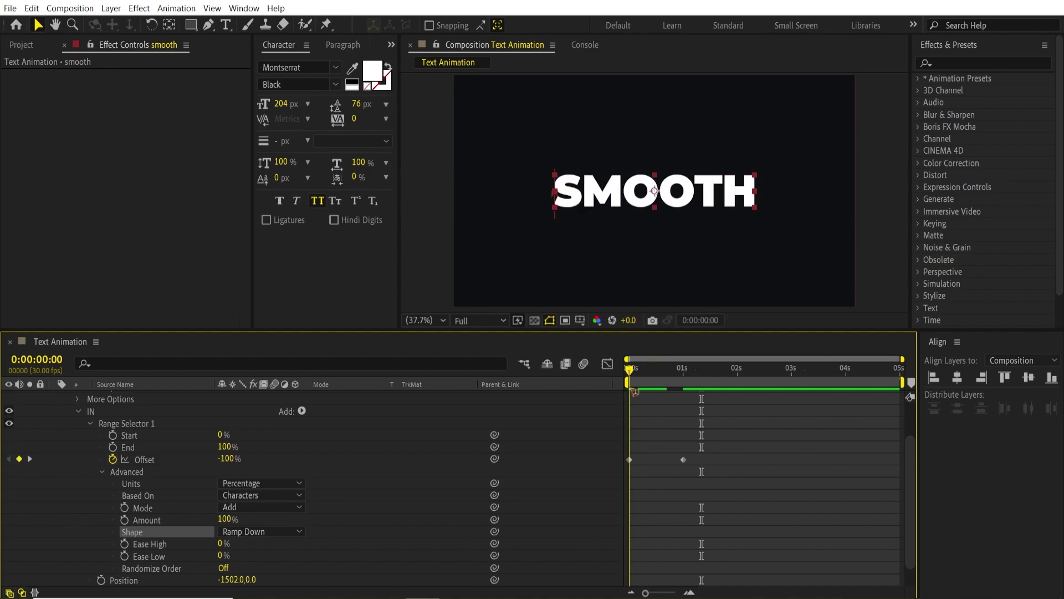
{"action": "left_click", "coordinate": [169, 461]}
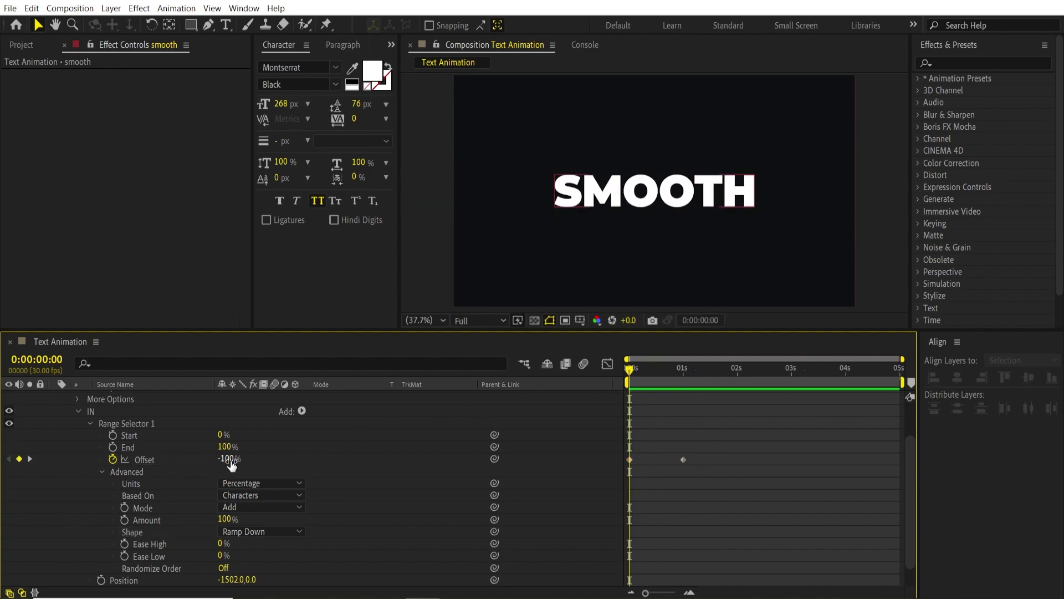
{"action": "left_click", "coordinate": [228, 459]}
{"action": "type", "text": "100"}
{"action": "key", "text": "Return"}
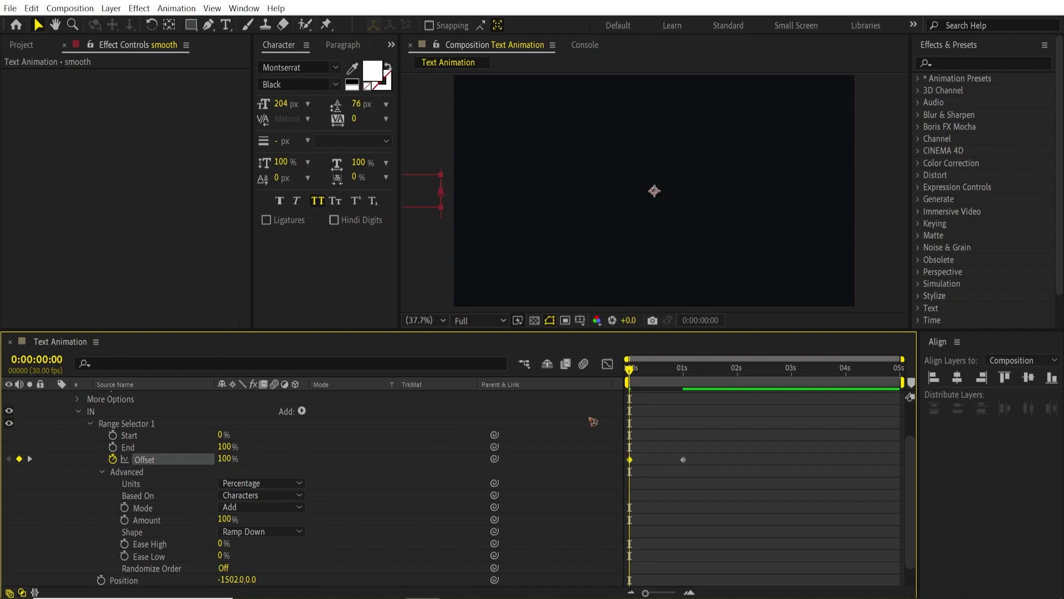
{"action": "left_click_drag", "start_coordinate": [640, 376], "coordinate": [683, 370]}
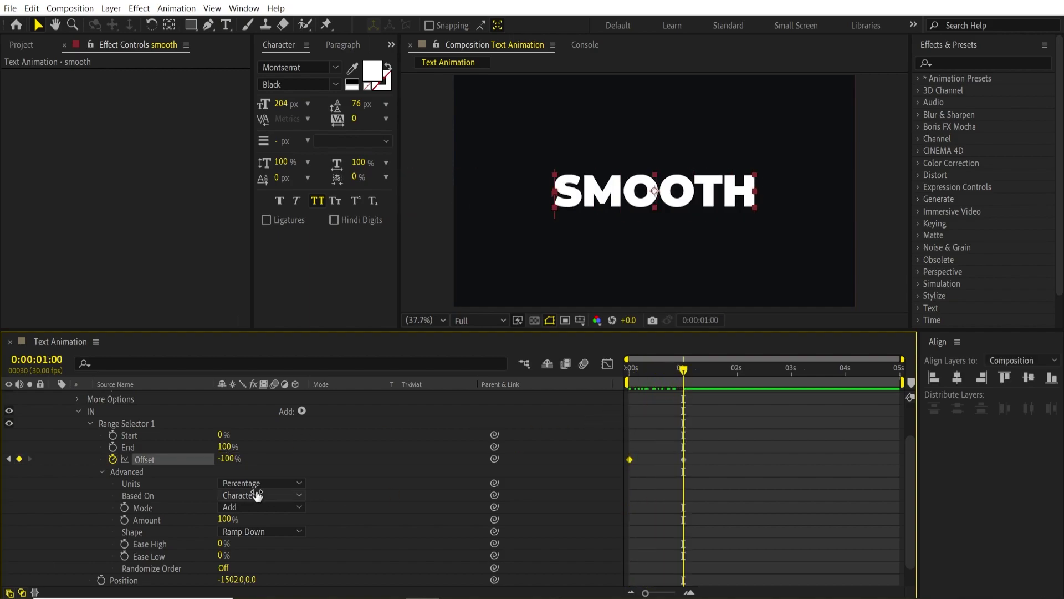
{"action": "left_click", "coordinate": [229, 458]}
{"action": "key", "text": "Return"}
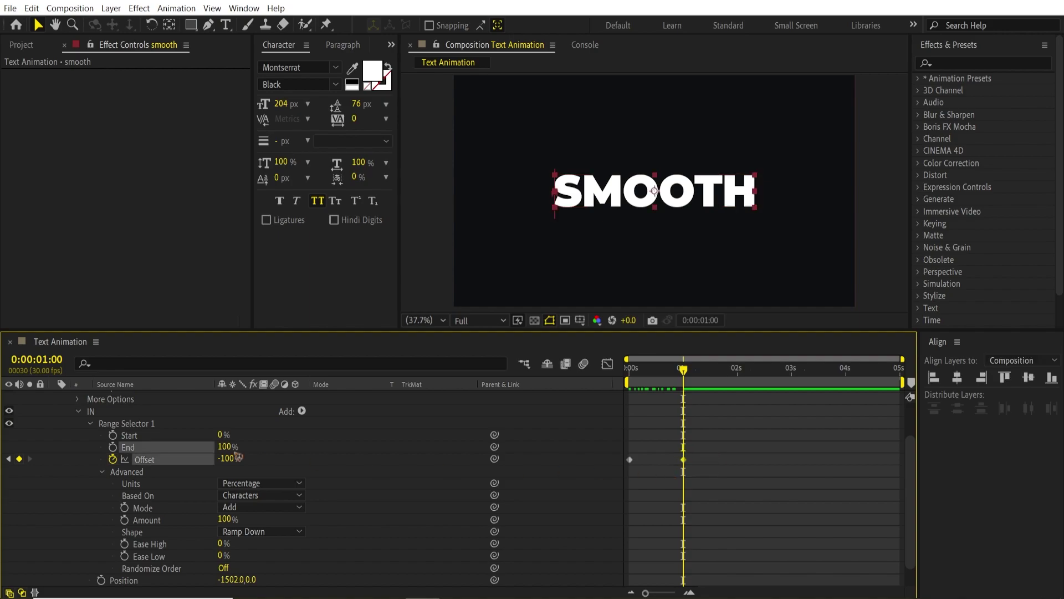
{"action": "left_click", "coordinate": [787, 440]}
{"action": "key", "text": "Home"}
{"action": "key", "text": "space"}
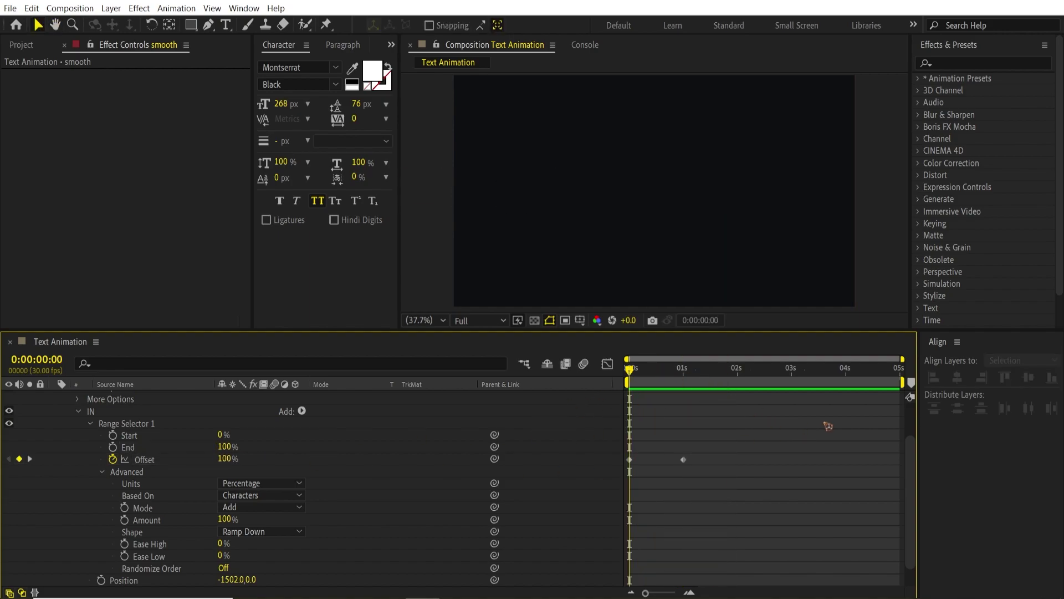
{"action": "key", "text": "space"}
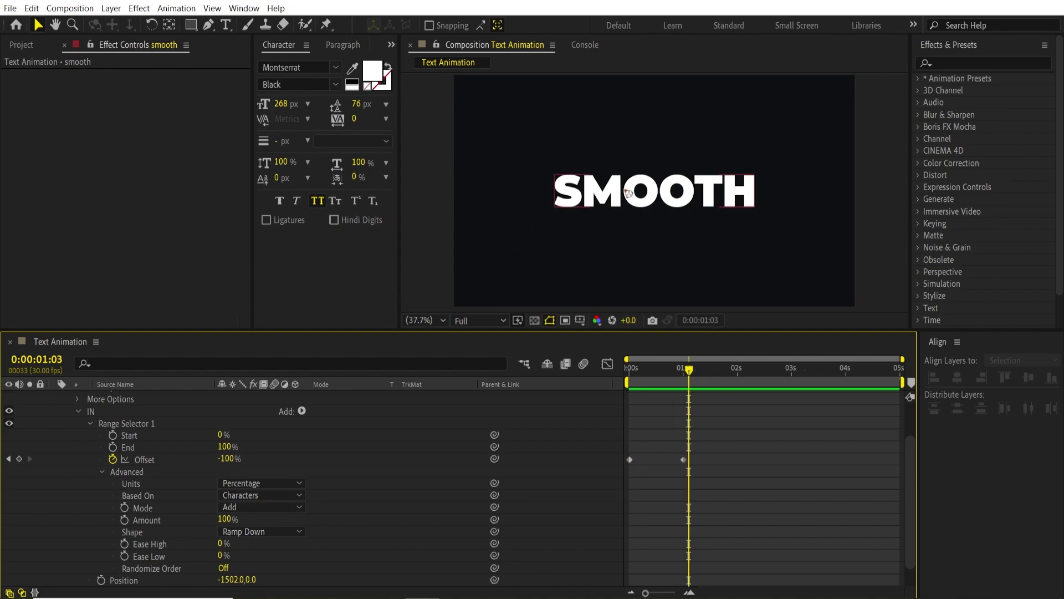
Step: Set Range Selector 1's Ease Low to 100% and preview the letters sliding in from the composition's start
{"action": "left_click", "coordinate": [173, 559]}
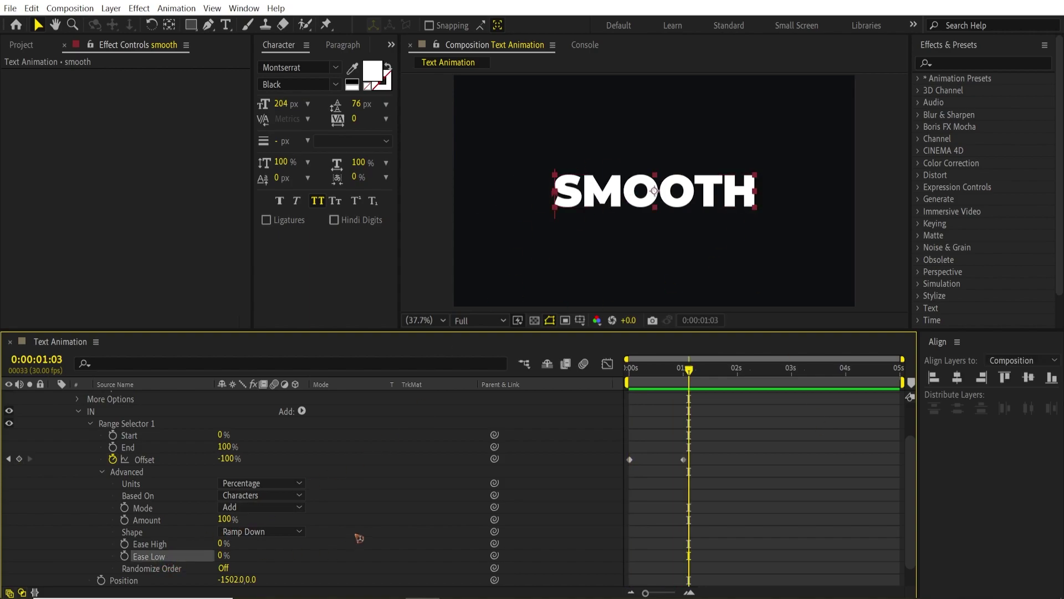
{"action": "scroll", "coordinate": [350, 539], "scroll_direction": "down", "scroll_amount": 1}
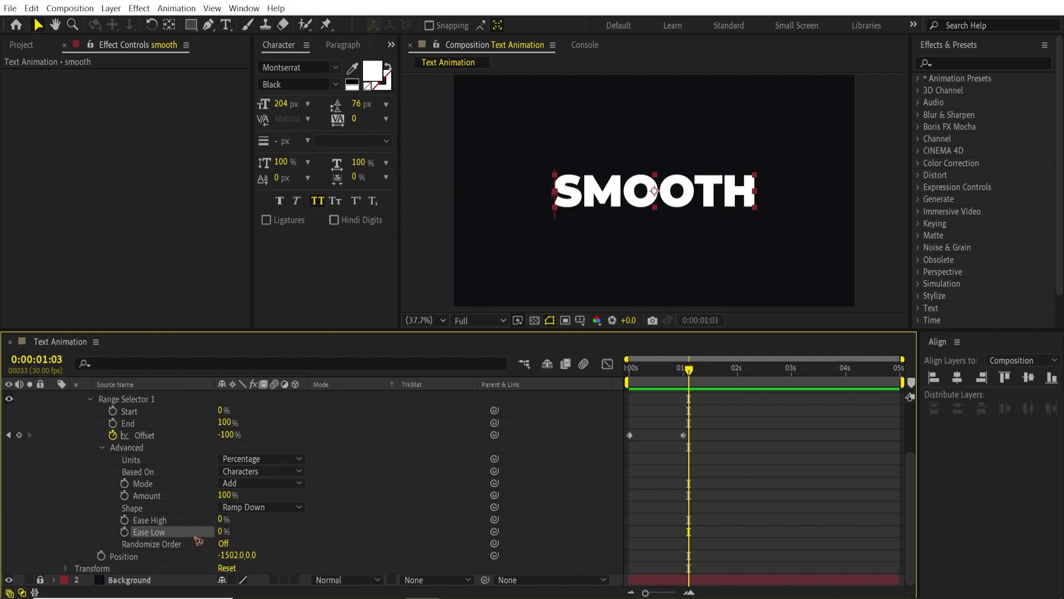
{"action": "left_click_drag", "start_coordinate": [222, 533], "coordinate": [319, 538]}
{"action": "left_click_drag", "start_coordinate": [689, 368], "coordinate": [630, 369]}
{"action": "key", "text": "space"}
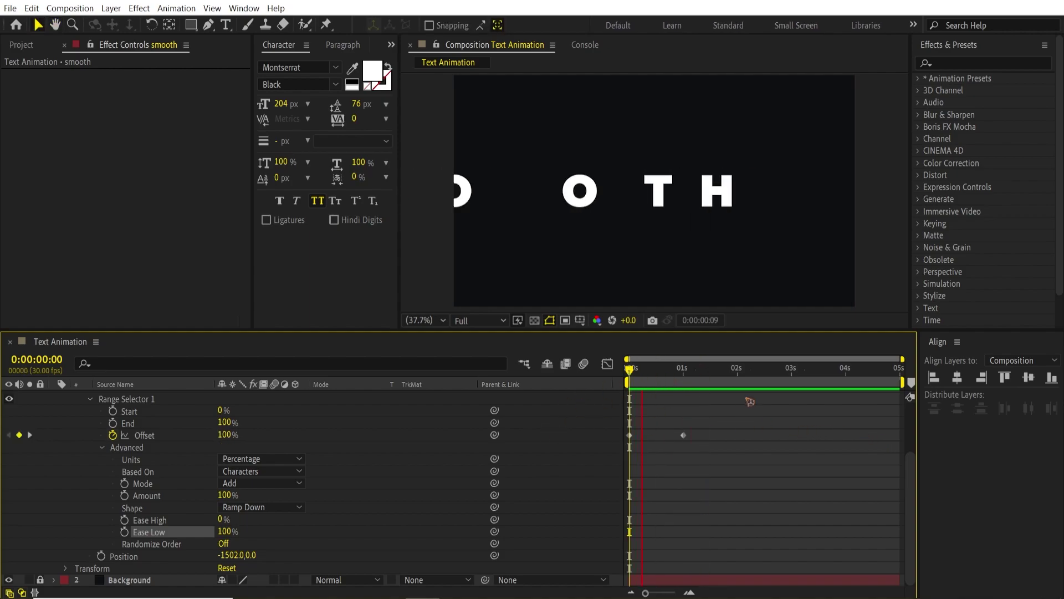
{"action": "key", "text": "space"}
{"action": "key", "text": "space"}
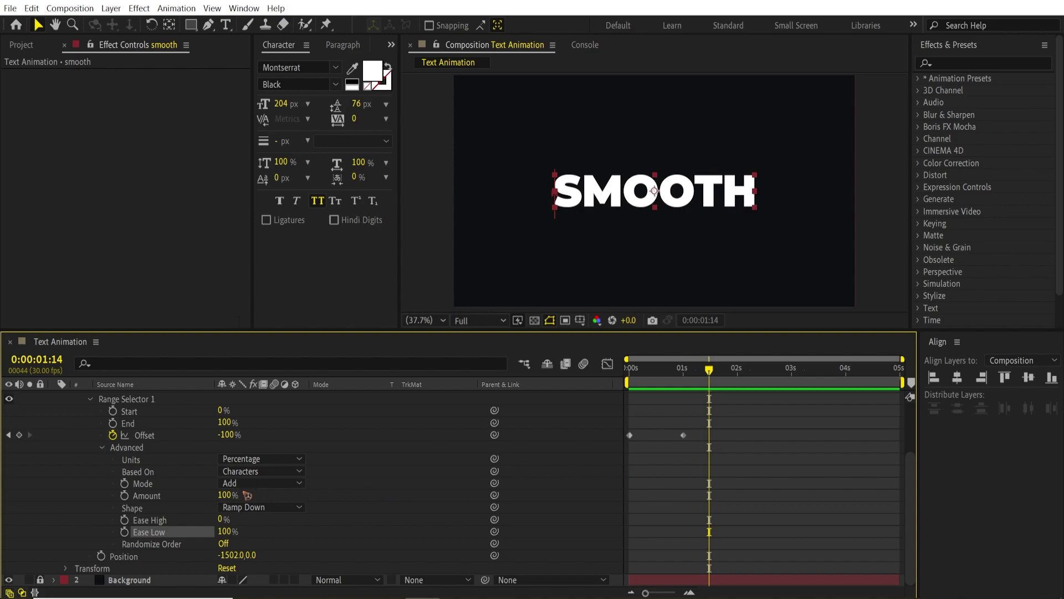
Step: Examine the range selector's Based On options without changing them, and play and scrub through the letter animation
{"action": "left_click", "coordinate": [165, 474]}
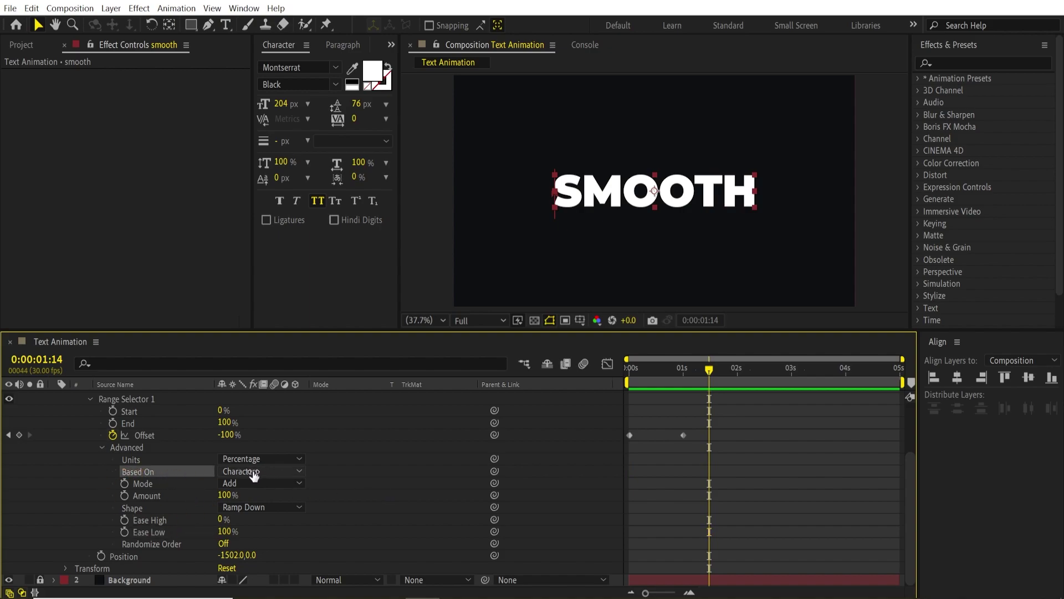
{"action": "left_click", "coordinate": [252, 471]}
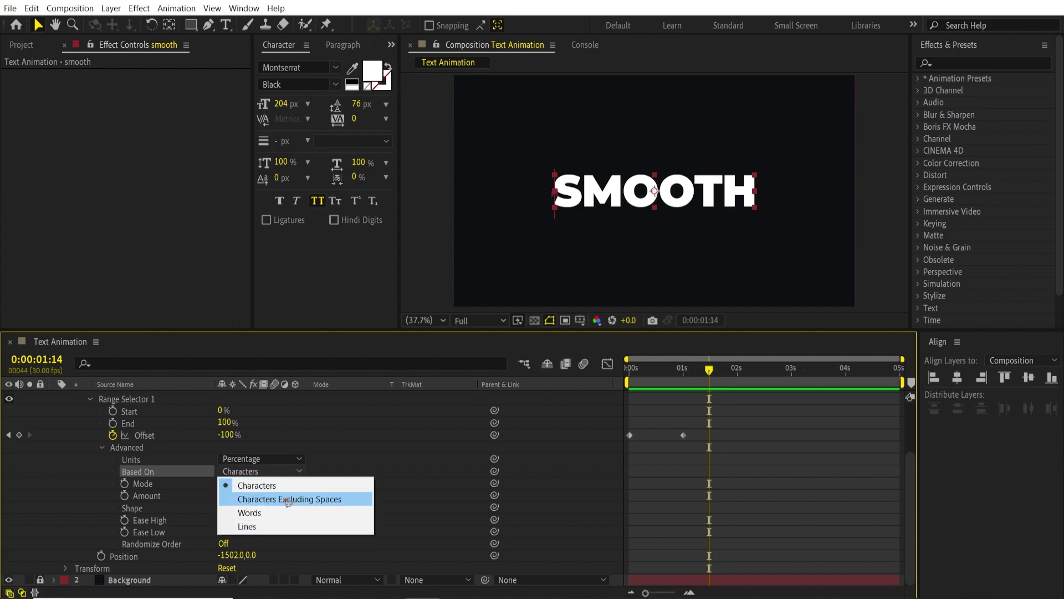
{"action": "left_click", "coordinate": [544, 405]}
{"action": "key", "text": "space"}
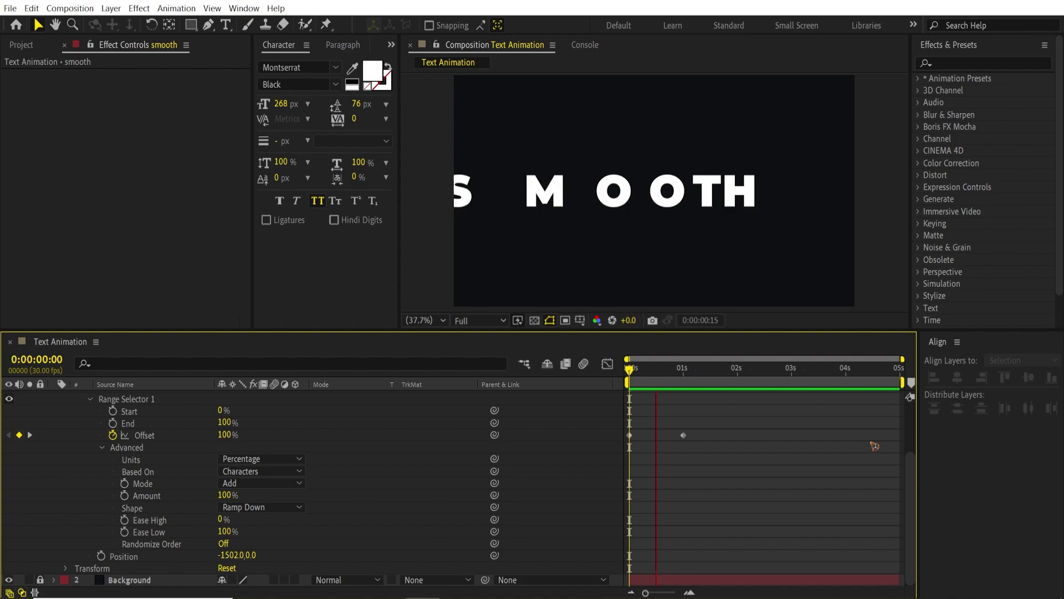
{"action": "key", "text": "space"}
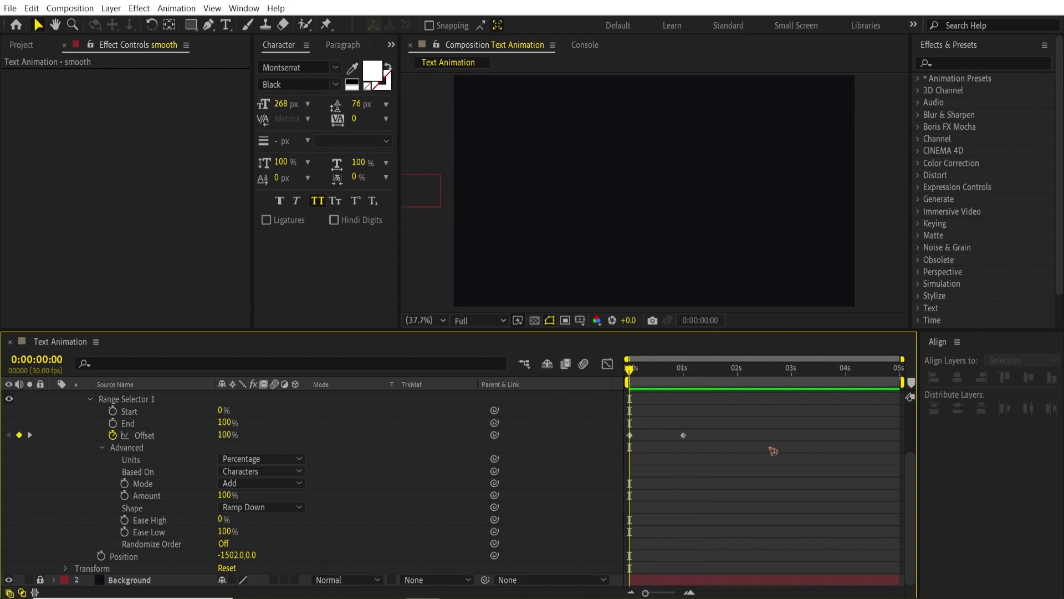
{"action": "key", "text": "space"}
{"action": "key", "text": "space"}
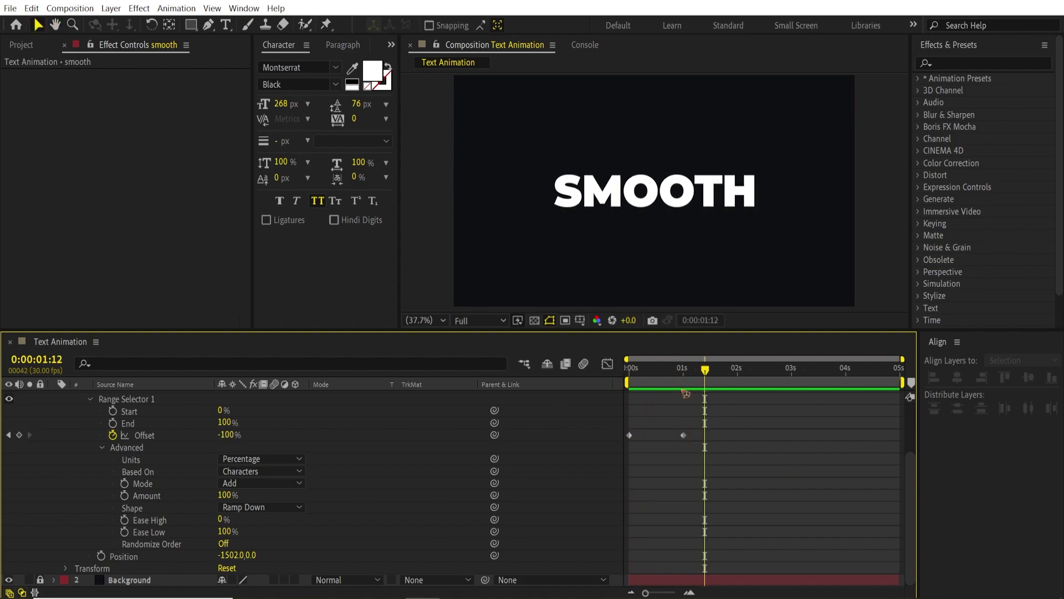
{"action": "left_click", "coordinate": [642, 370]}
{"action": "left_click_drag", "start_coordinate": [646, 384], "coordinate": [680, 424]}
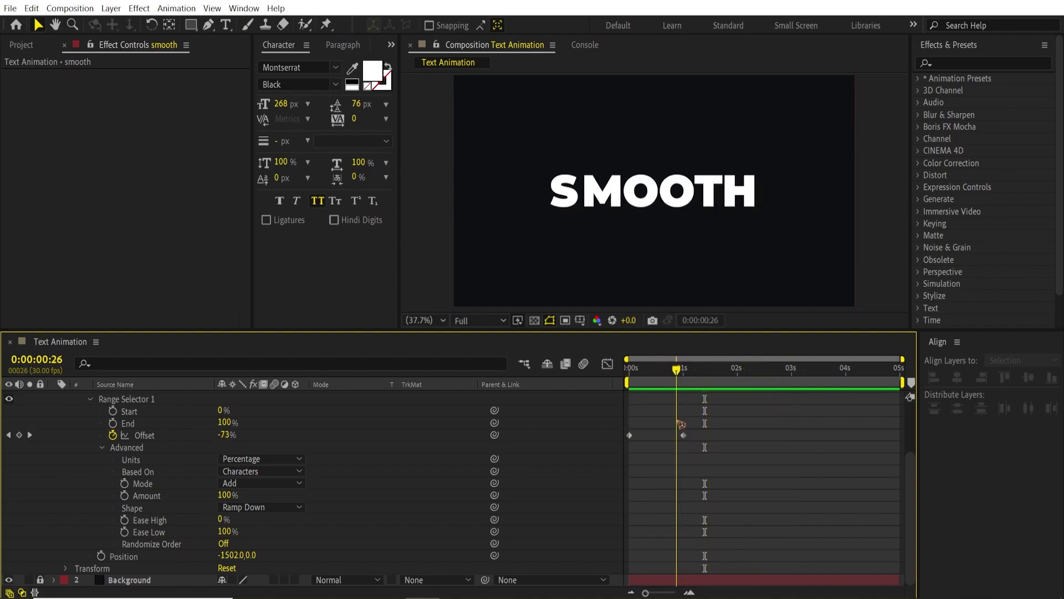
Step: Collapse the IN animator, duplicate it, and rename the copy OUT
{"action": "scroll", "coordinate": [168, 503], "scroll_direction": "up", "scroll_amount": 3}
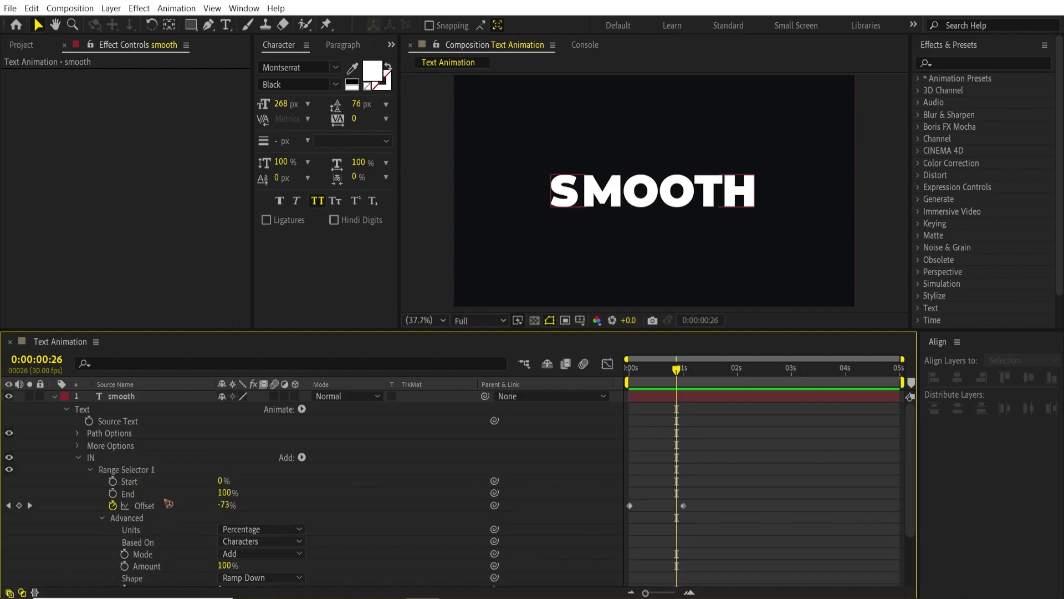
{"action": "left_click", "coordinate": [90, 469]}
{"action": "left_click", "coordinate": [78, 458]}
{"action": "left_click", "coordinate": [106, 459]}
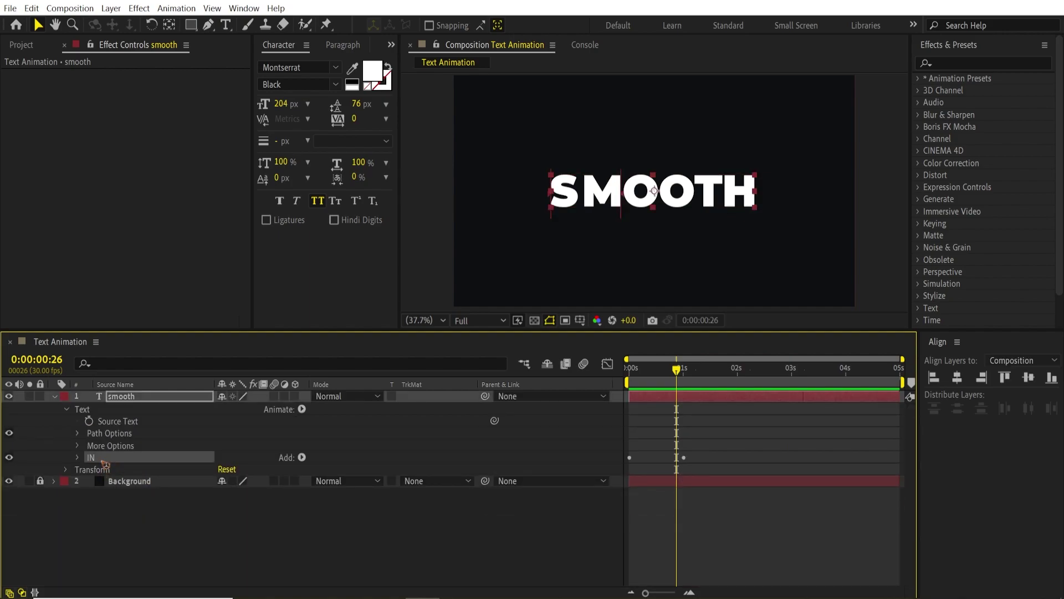
{"action": "key", "text": "ctrl+d"}
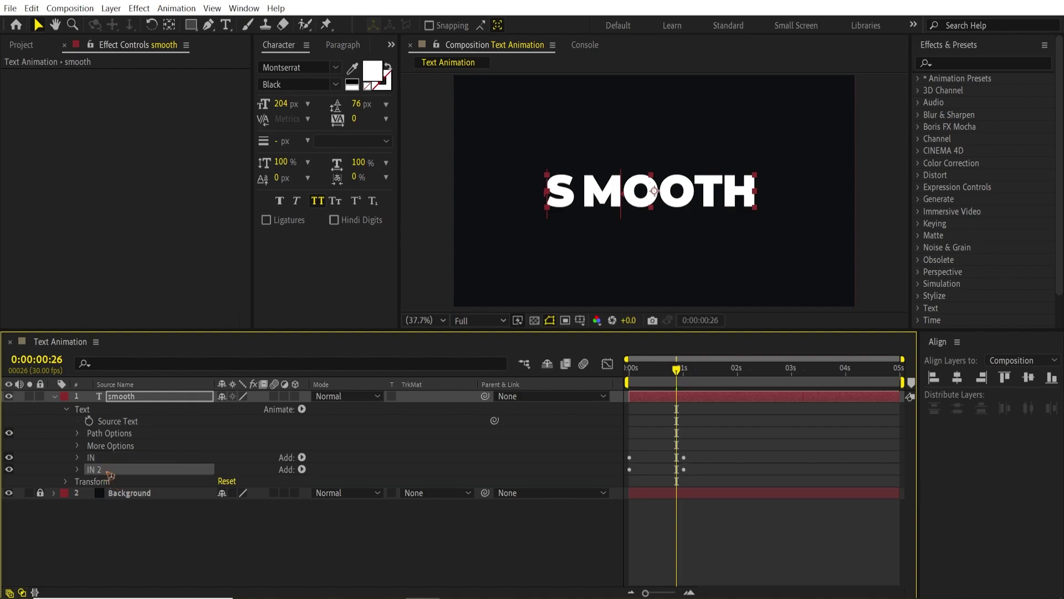
{"action": "key", "text": "Return"}
{"action": "type", "text": "O"}
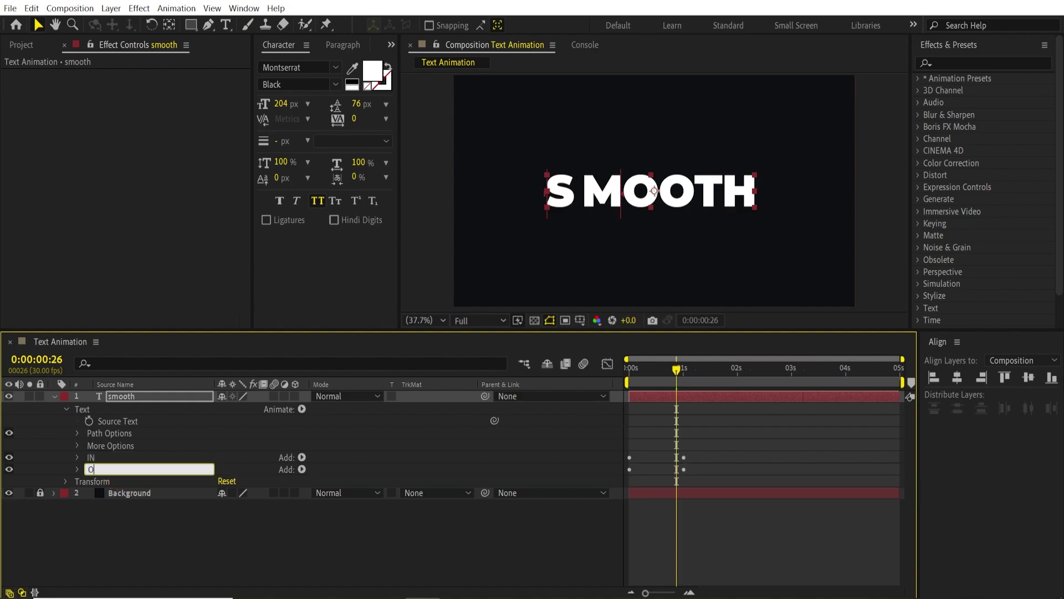
{"action": "type", "text": "UT"}
{"action": "key", "text": "Return"}
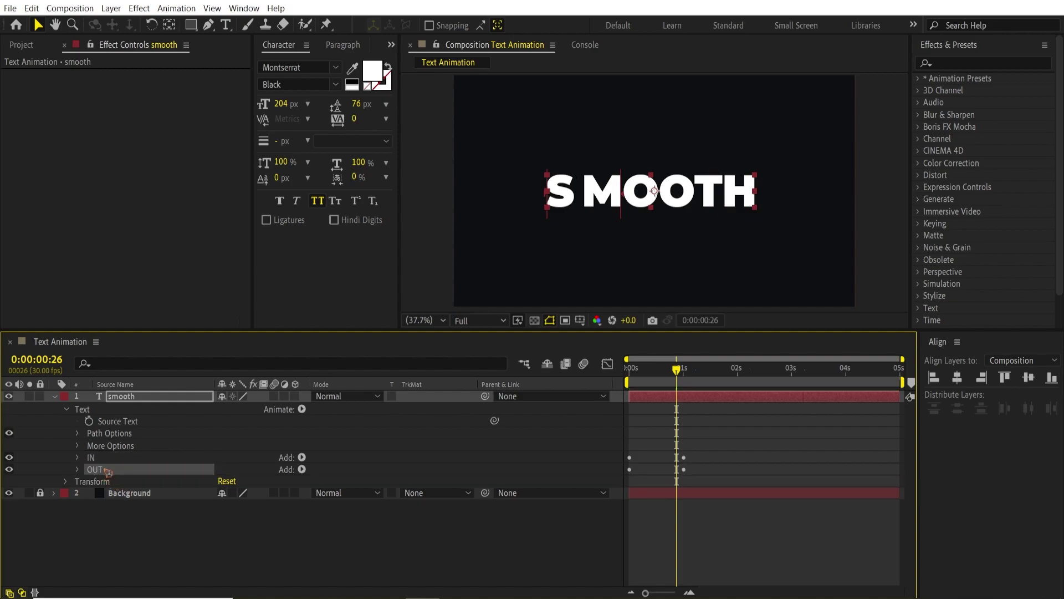
Step: Move the OUT animator's two Offset keyframes to 2 and 3 seconds, and scrub through the animation from the start
{"action": "left_click", "coordinate": [79, 469]}
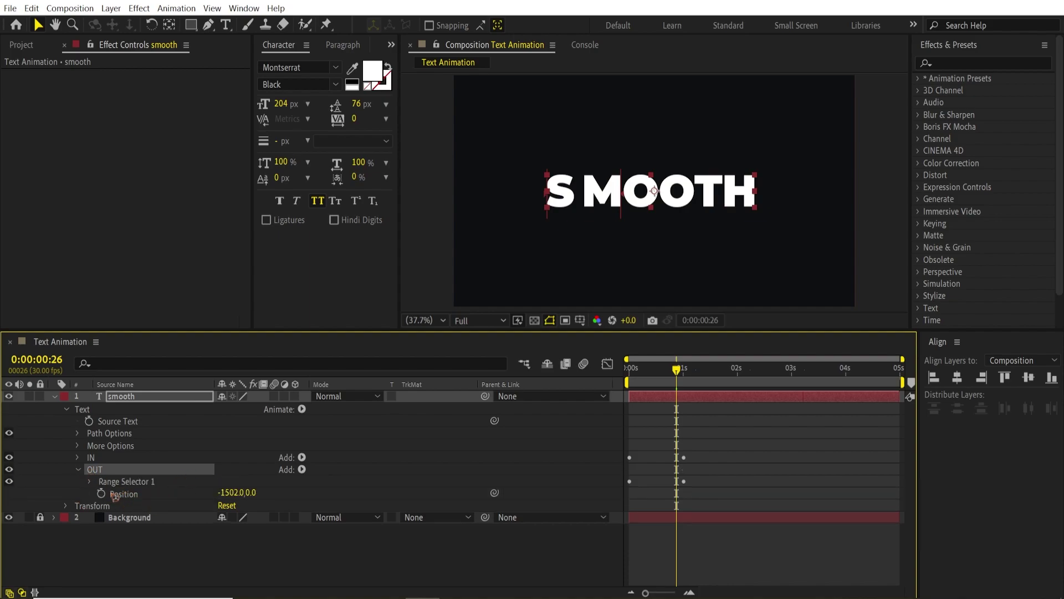
{"action": "left_click", "coordinate": [90, 482]}
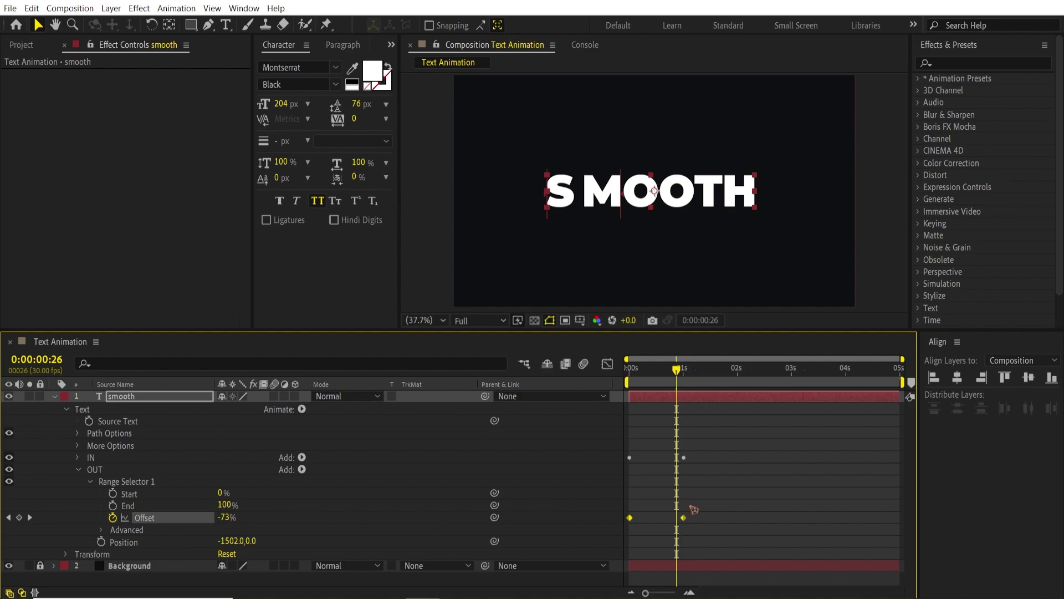
{"action": "left_click_drag", "start_coordinate": [734, 510], "coordinate": [767, 519]}
{"action": "key", "text": "space"}
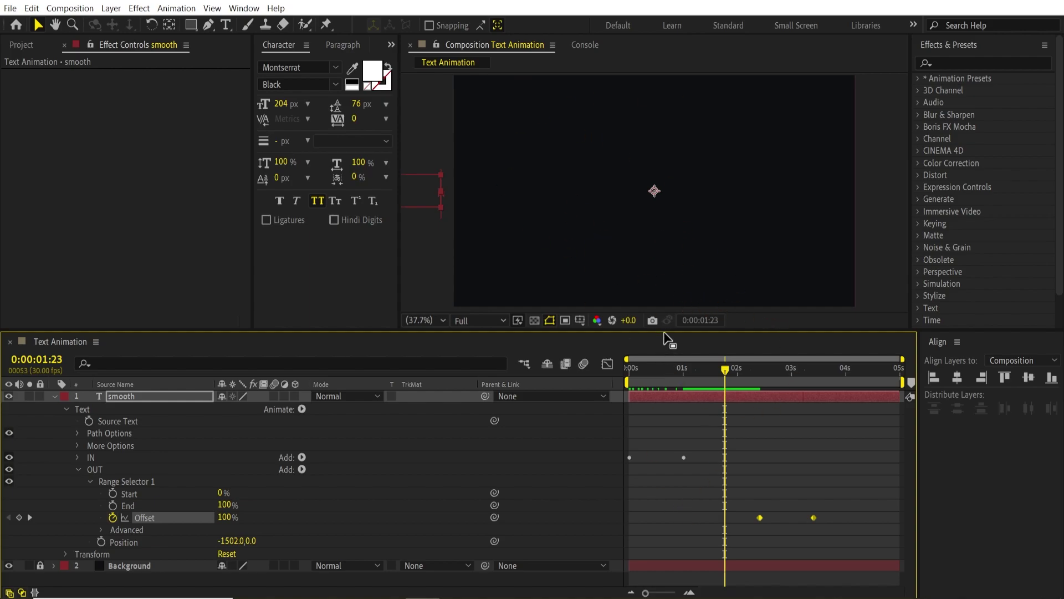
{"action": "left_click_drag", "start_coordinate": [665, 333], "coordinate": [665, 297]}
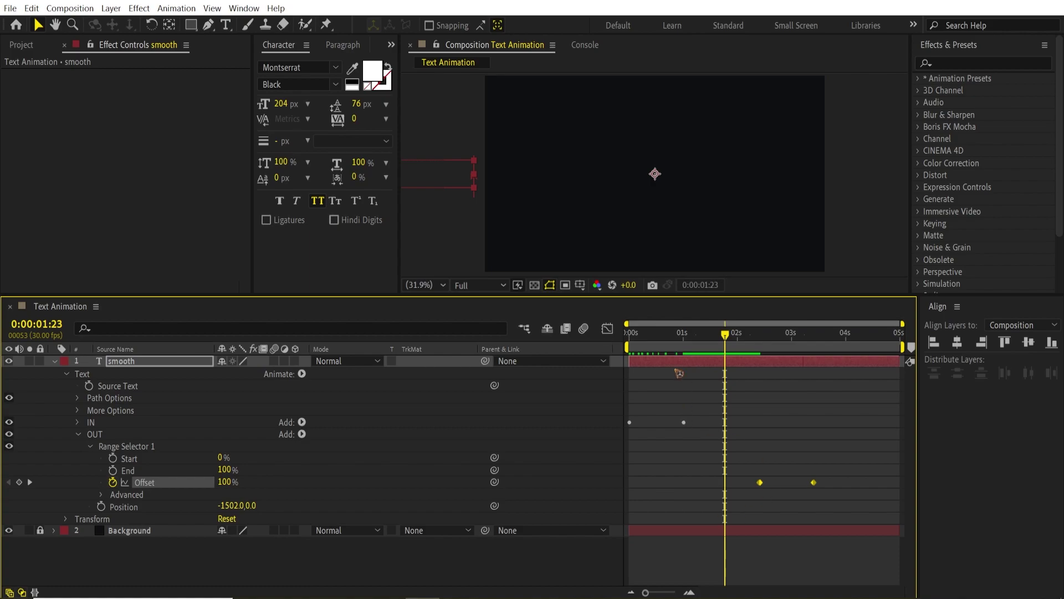
{"action": "key", "text": "Home"}
{"action": "left_click_drag", "start_coordinate": [763, 481], "coordinate": [733, 482]}
{"action": "left_click_drag", "start_coordinate": [636, 334], "coordinate": [738, 344]}
{"action": "left_click_drag", "start_coordinate": [818, 466], "coordinate": [738, 482]}
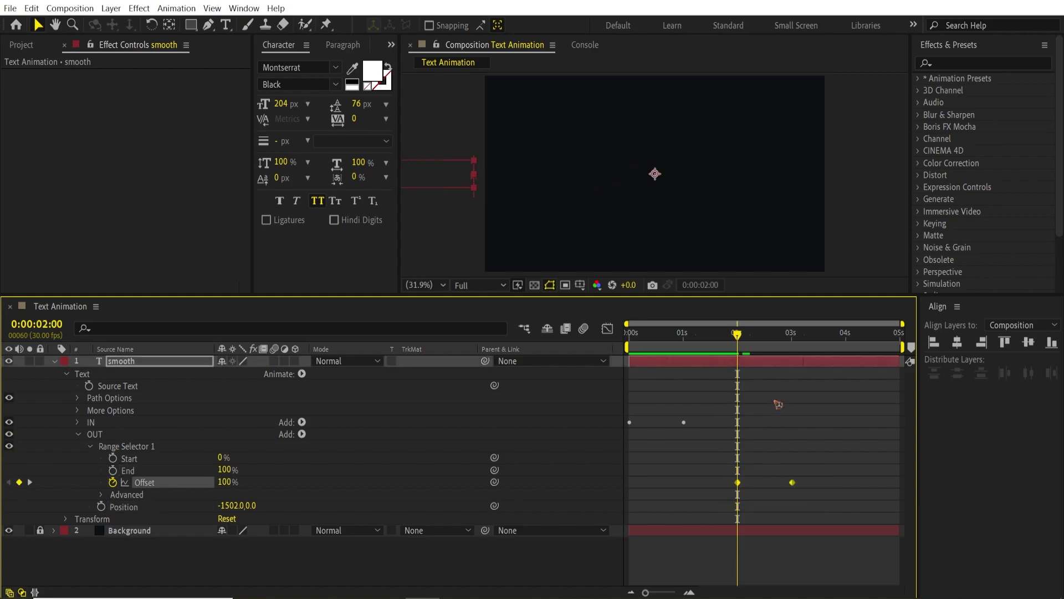
{"action": "left_click_drag", "start_coordinate": [739, 339], "coordinate": [632, 388]}
{"action": "left_click", "coordinate": [692, 492]}
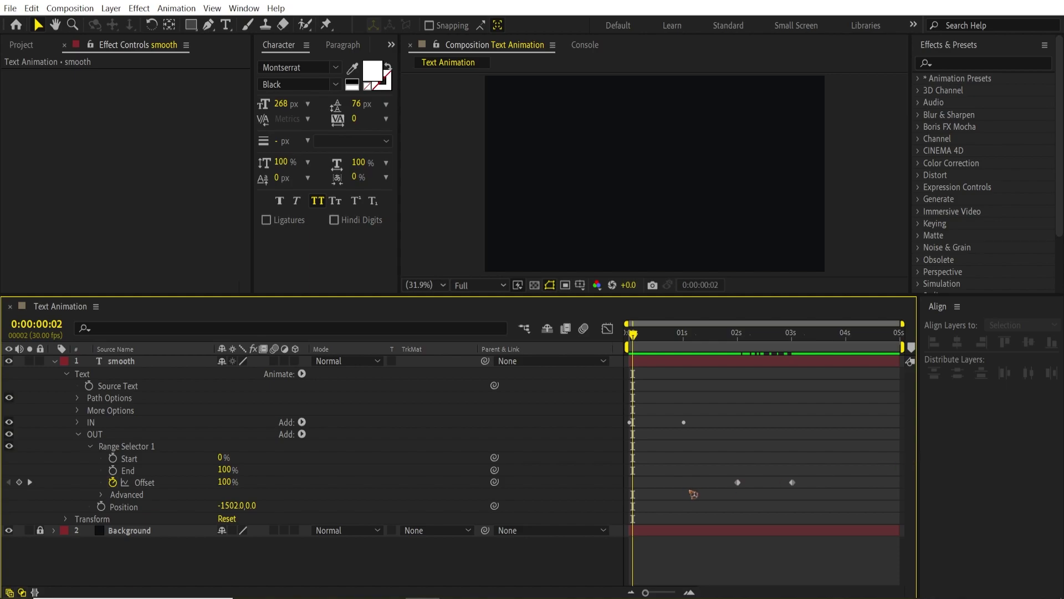
Step: Set the OUT animator's Position to 1502.0, 0.0 and preview the animation from the start
{"action": "left_click", "coordinate": [166, 506]}
{"action": "key", "text": "Home"}
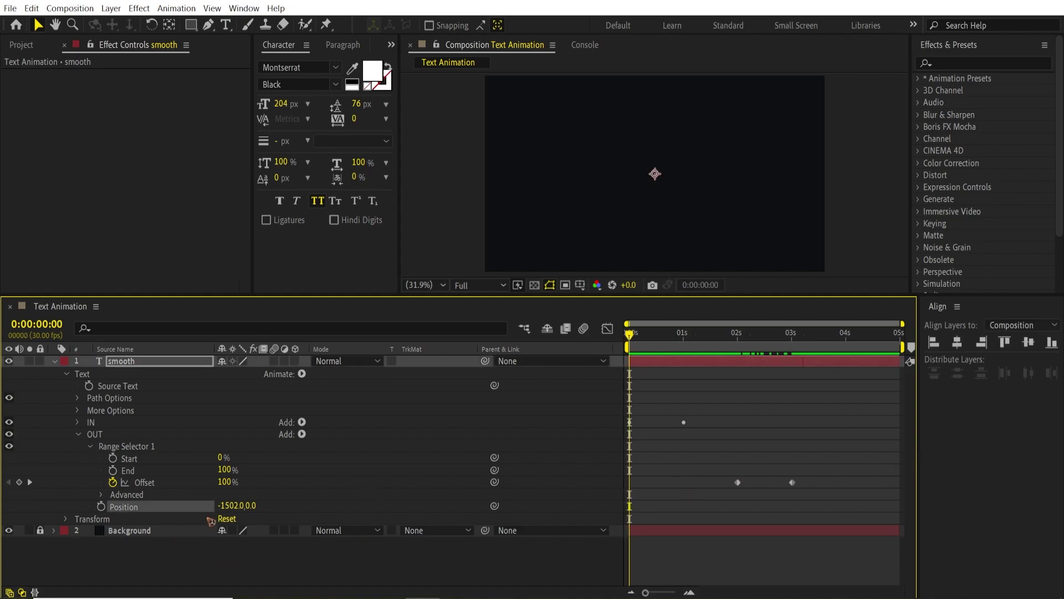
{"action": "left_click", "coordinate": [224, 506]}
{"action": "left_click", "coordinate": [224, 506]}
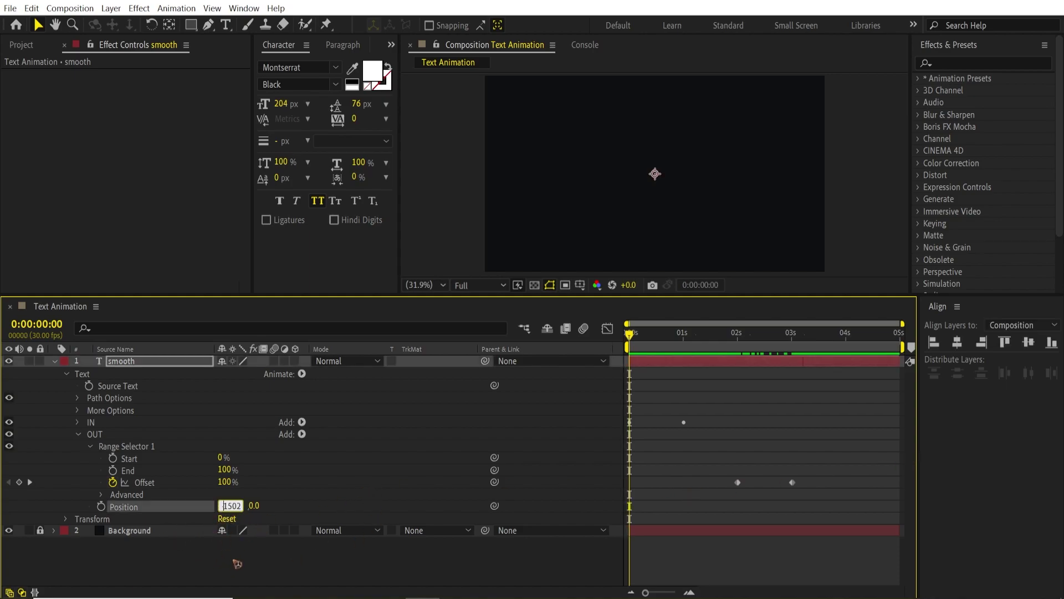
{"action": "left_click", "coordinate": [341, 488]}
{"action": "key", "text": "space"}
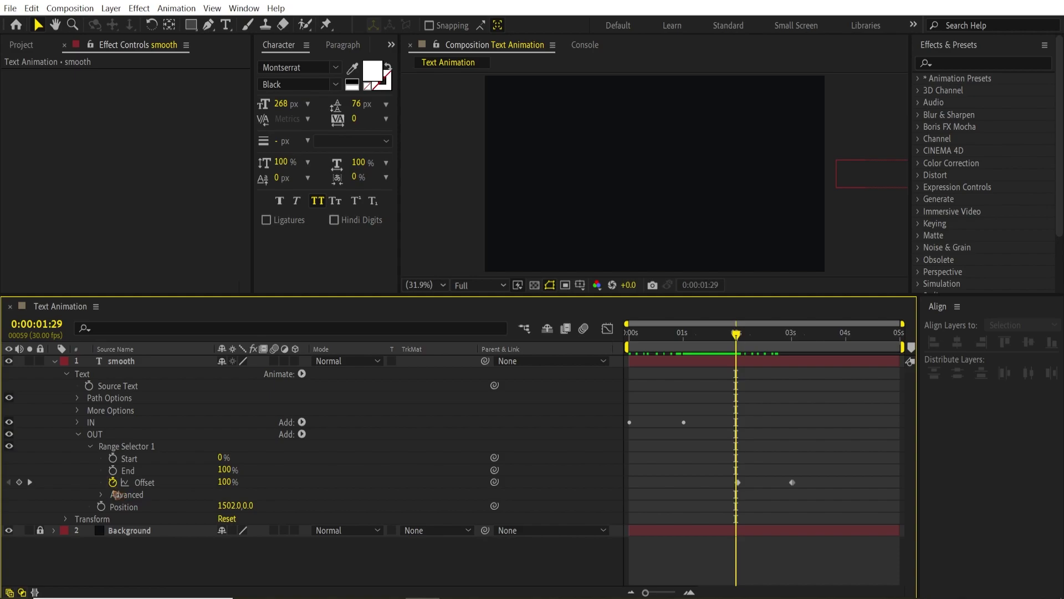
Step: Change the Shape of the OUT animator's Range Selector 1 to Ramp Up and preview the letters' exit
{"action": "left_click", "coordinate": [117, 495]}
{"action": "left_click", "coordinate": [101, 495]}
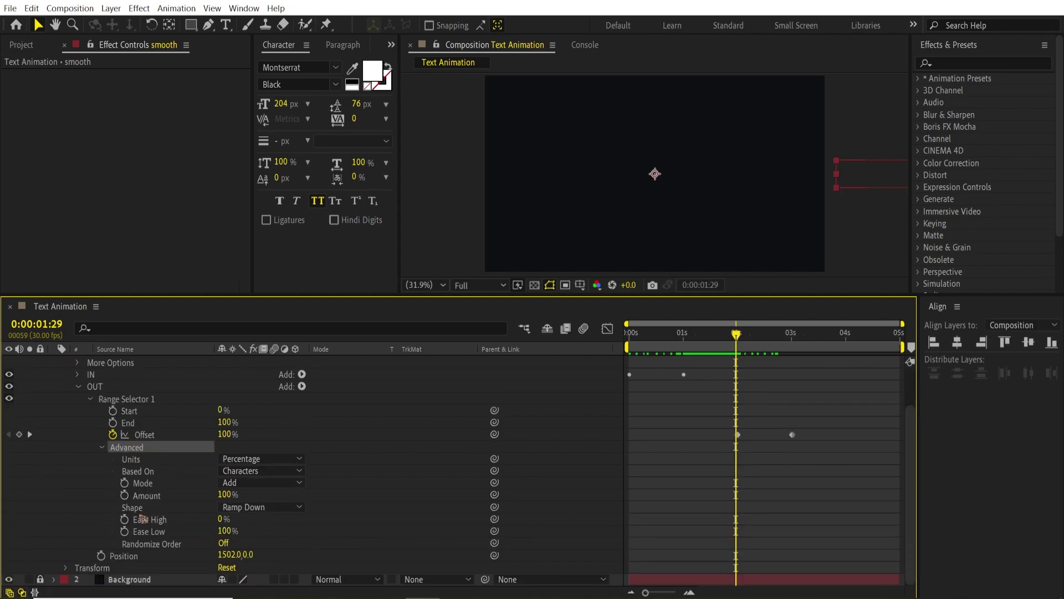
{"action": "left_click", "coordinate": [163, 509]}
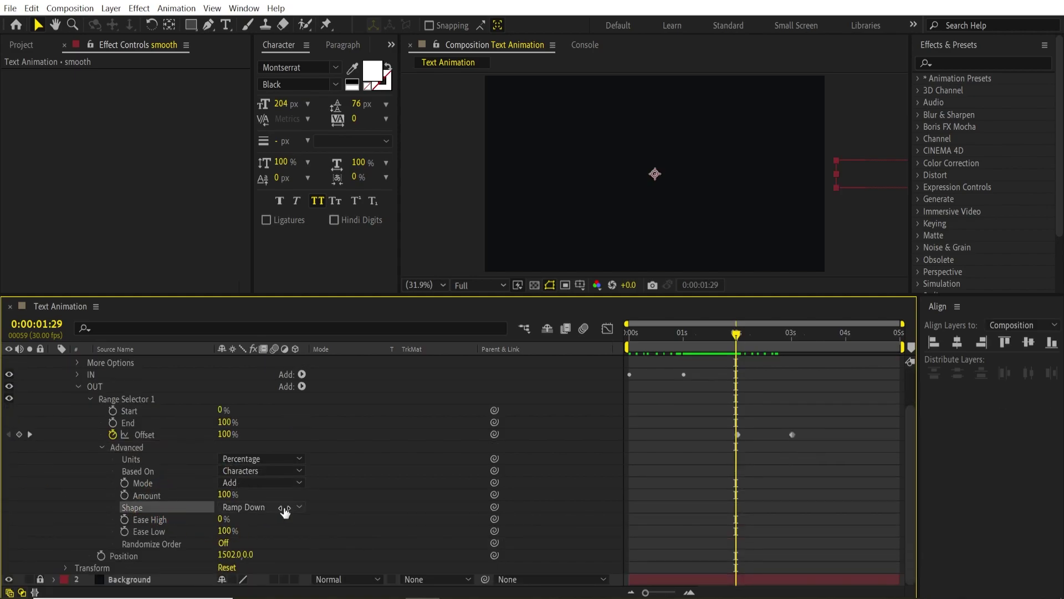
{"action": "left_click", "coordinate": [280, 507]}
{"action": "left_click", "coordinate": [307, 537]}
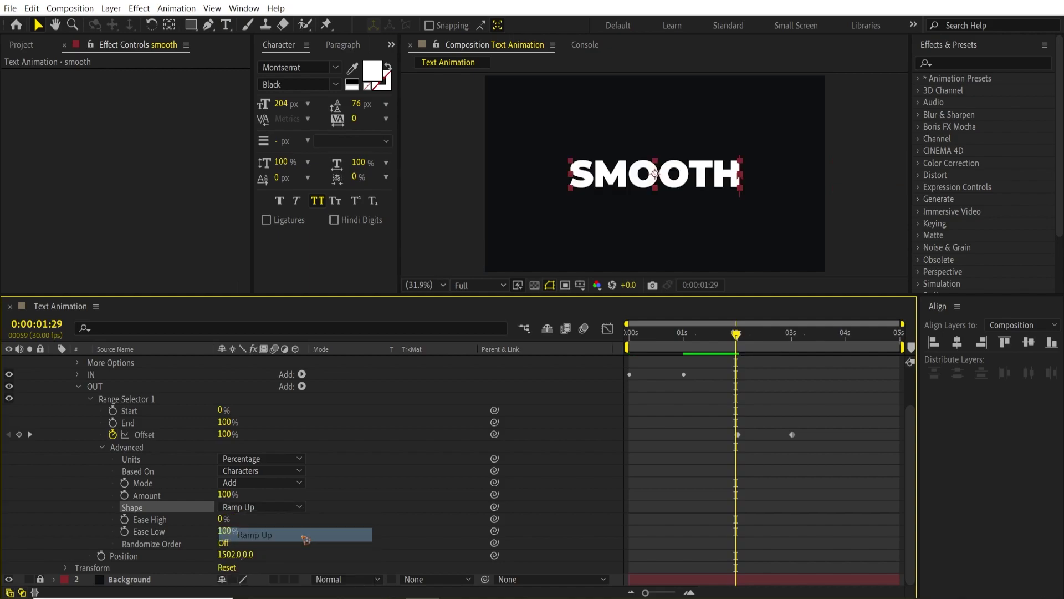
{"action": "left_click_drag", "start_coordinate": [629, 341], "coordinate": [736, 360]}
{"action": "key", "text": "space"}
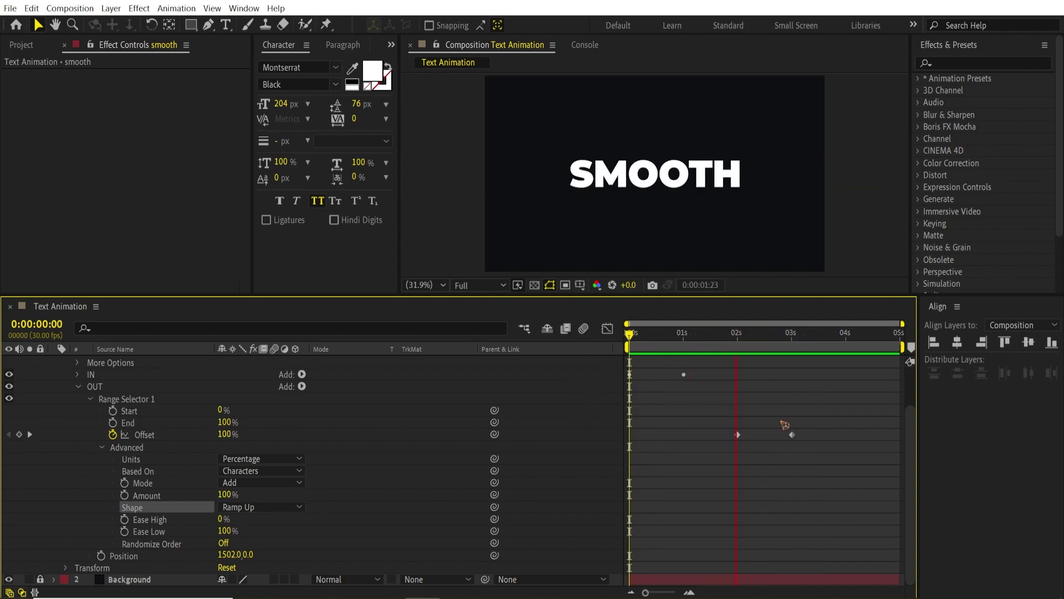
{"action": "key", "text": "space"}
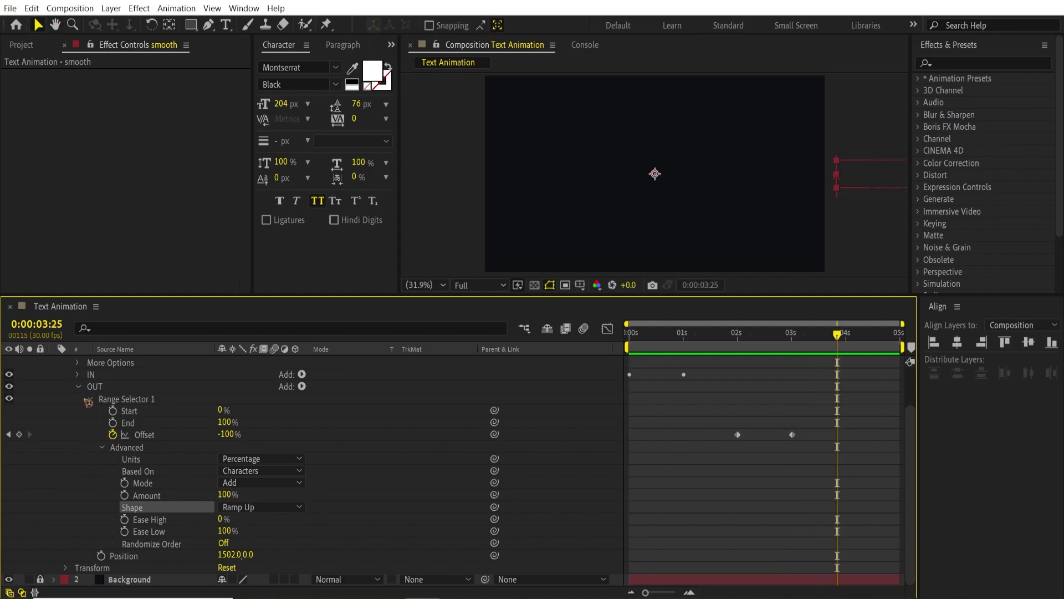
Step: Collapse the OUT animator, select the IN animator, and preview the letters' entrance from the start
{"action": "left_click", "coordinate": [79, 387]}
{"action": "left_click", "coordinate": [91, 422]}
{"action": "key", "text": "Home"}
{"action": "key", "text": "space"}
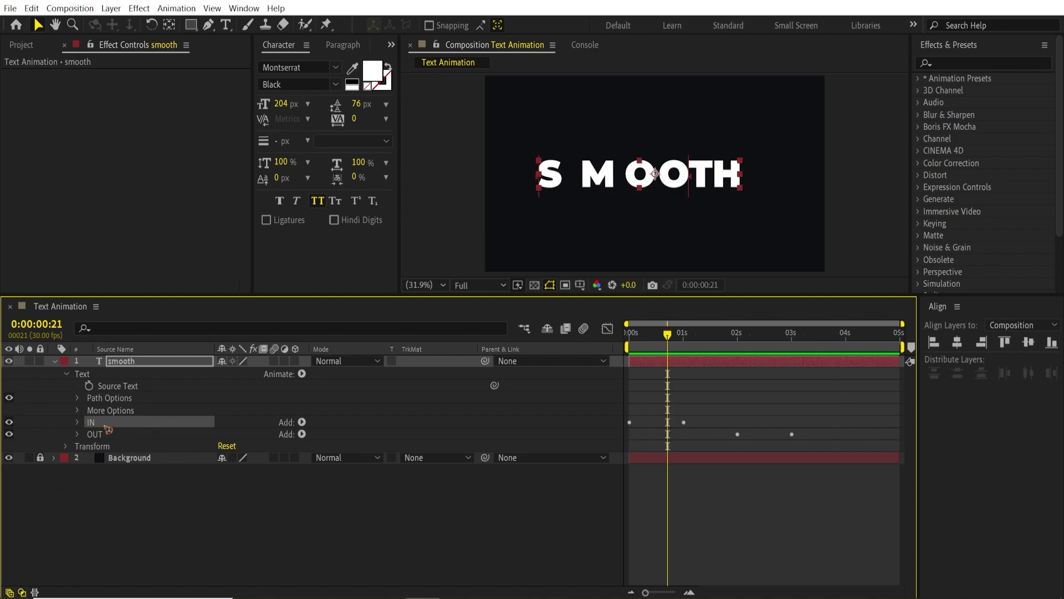
Step: Add an Opacity property to the IN animator, set it to 0%, and preview the result
{"action": "left_click", "coordinate": [302, 423]}
{"action": "mouse_move", "coordinate": [355, 427]}
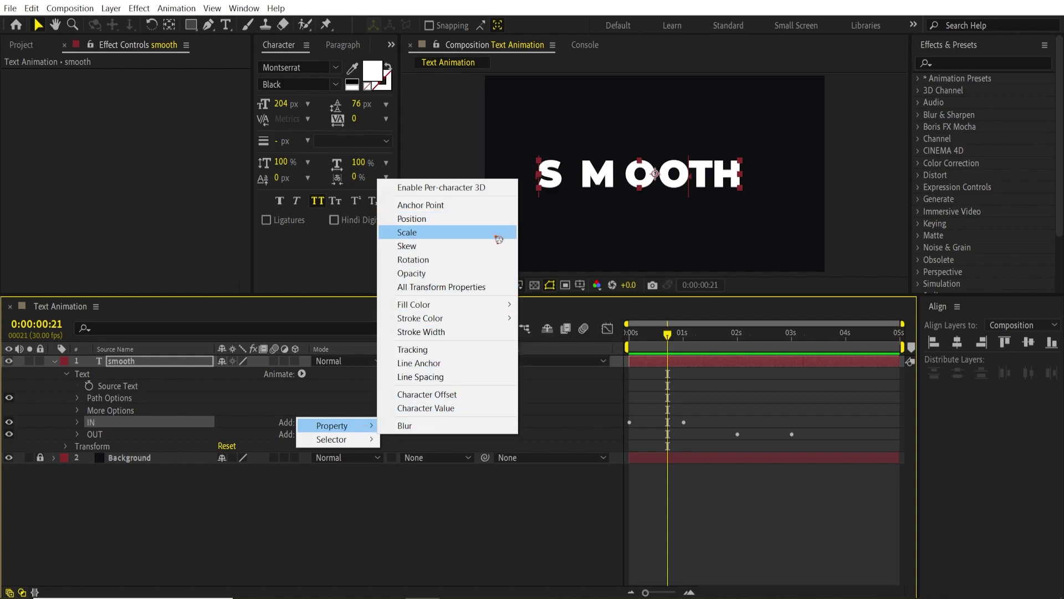
{"action": "left_click", "coordinate": [455, 275]}
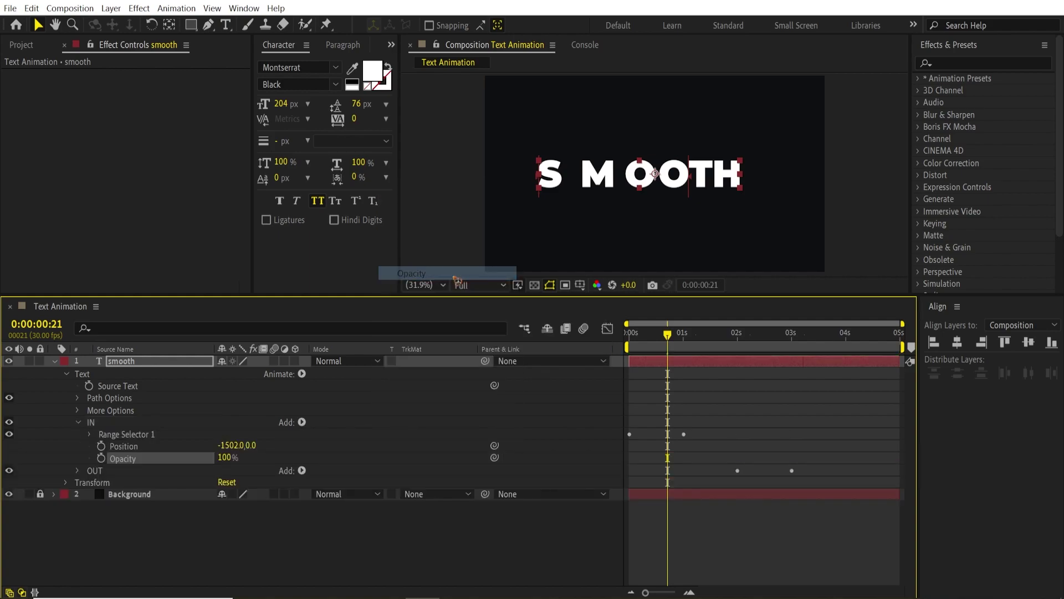
{"action": "left_click", "coordinate": [225, 458]}
{"action": "type", "text": "0"}
{"action": "key", "text": "Return"}
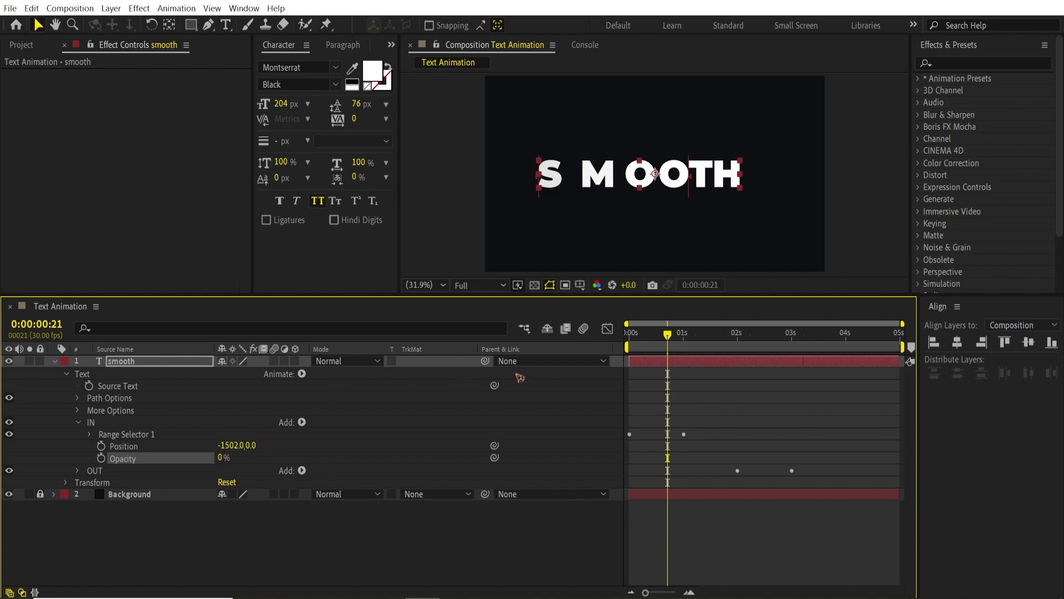
{"action": "key", "text": "Home"}
{"action": "key", "text": "space"}
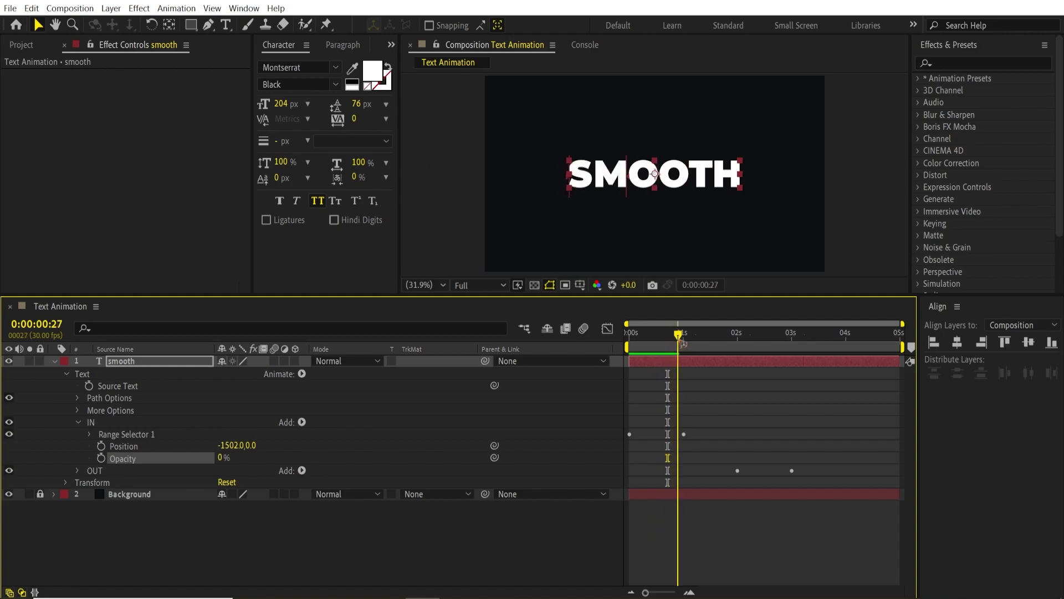
{"action": "key", "text": "space"}
Step: Add a Scale property to the IN animator, set it to -100%, and scrub through the entrance
{"action": "left_click", "coordinate": [301, 422]}
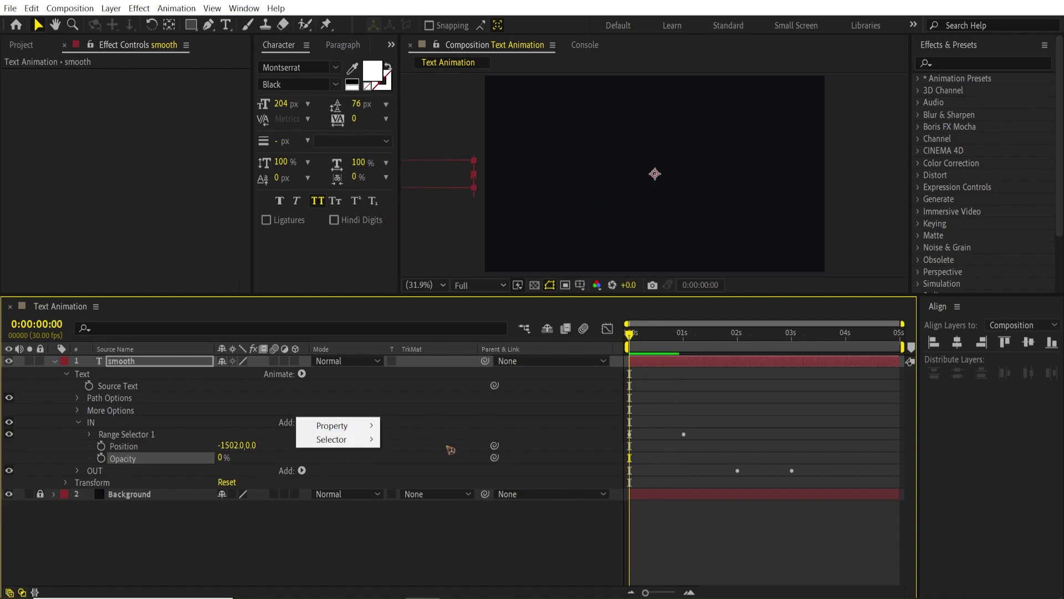
{"action": "mouse_move", "coordinate": [351, 430]}
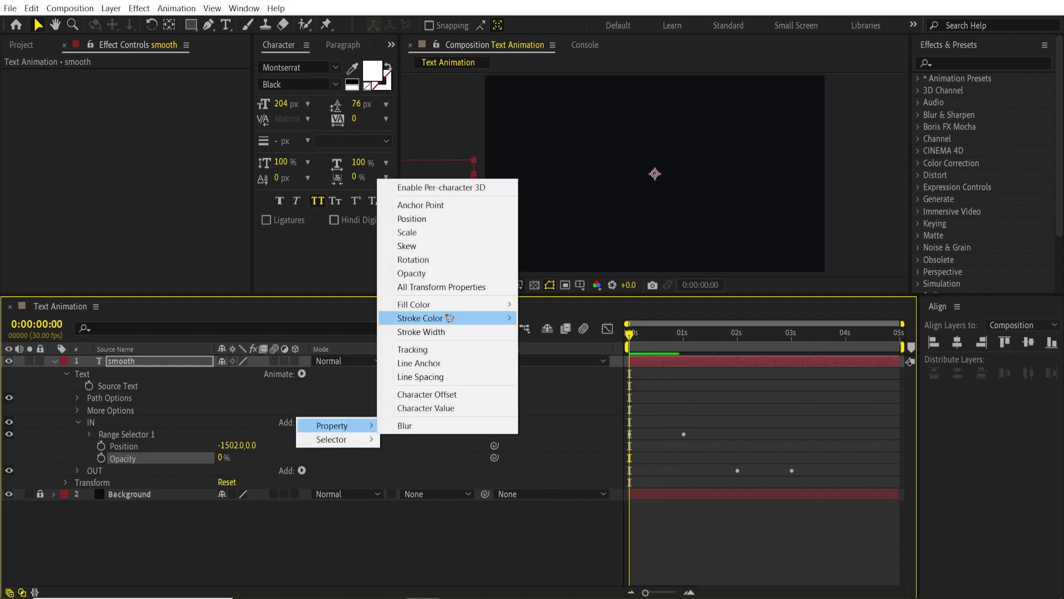
{"action": "left_click", "coordinate": [414, 233]}
{"action": "left_click", "coordinate": [239, 457]}
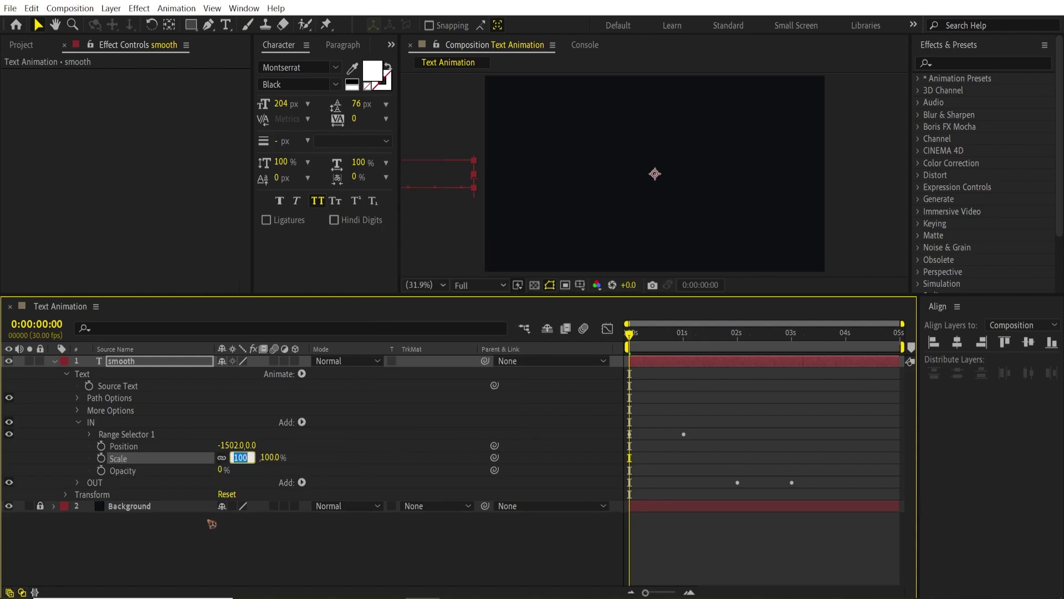
{"action": "type", "text": "-100"}
{"action": "key", "text": "Return"}
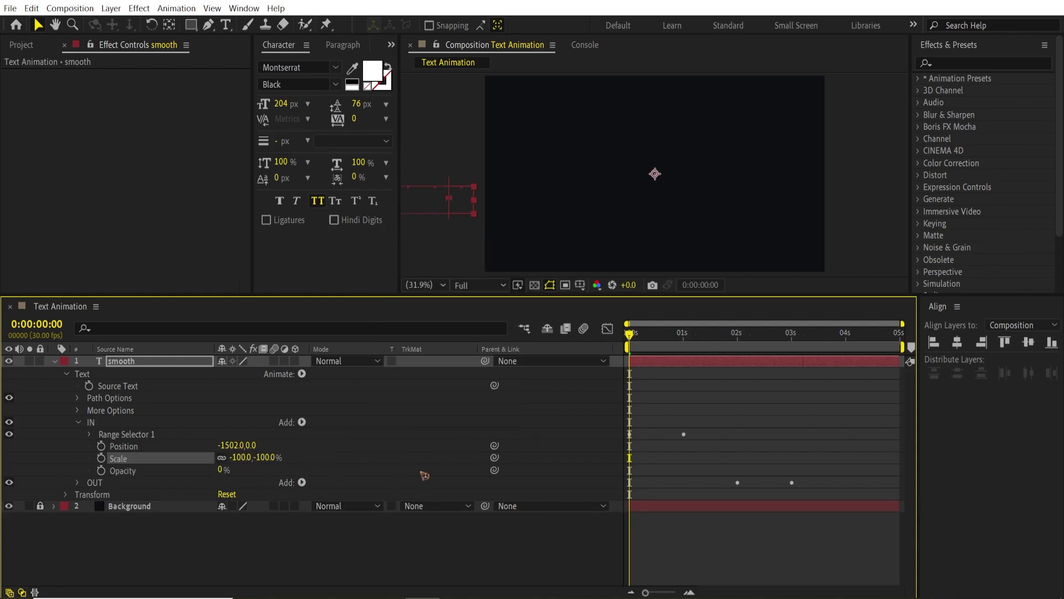
{"action": "left_click_drag", "start_coordinate": [630, 334], "coordinate": [659, 353]}
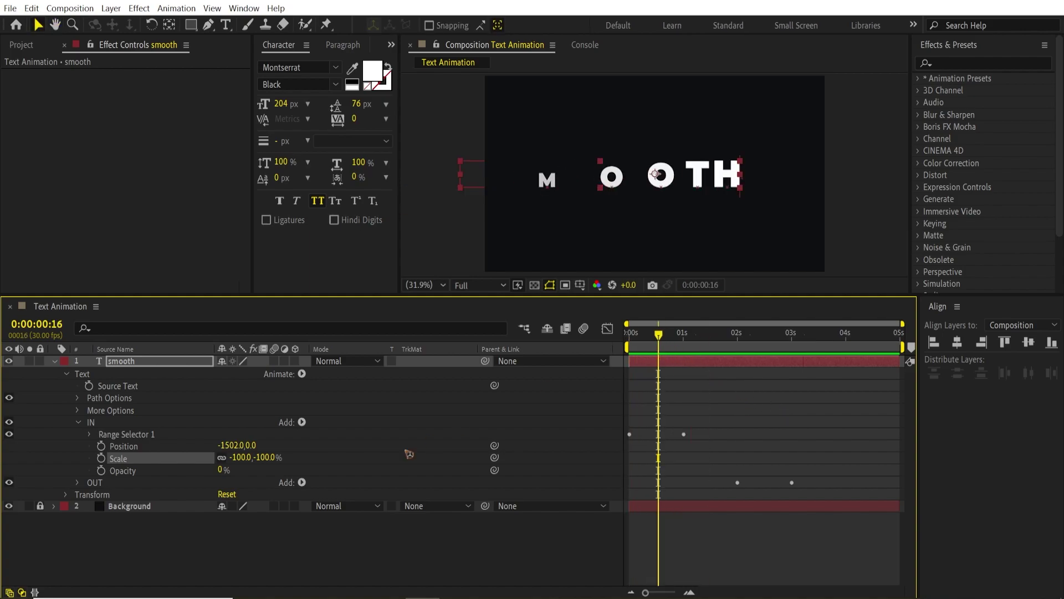
Step: Add a Blur property to the IN animator, set it to 50, and preview the animation
{"action": "left_click", "coordinate": [302, 422]}
{"action": "mouse_move", "coordinate": [332, 426]}
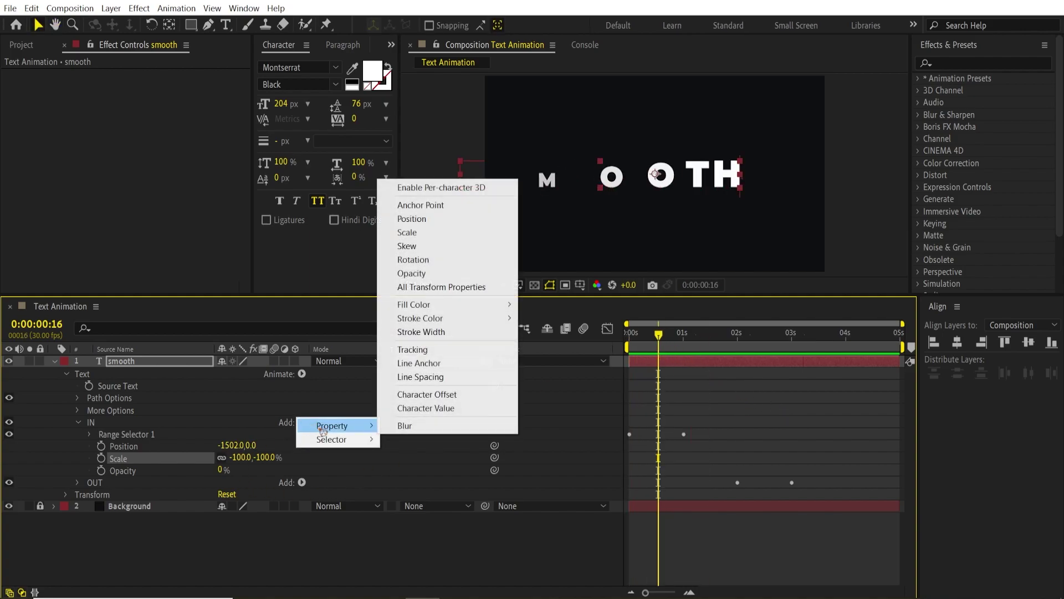
{"action": "left_click", "coordinate": [459, 426]}
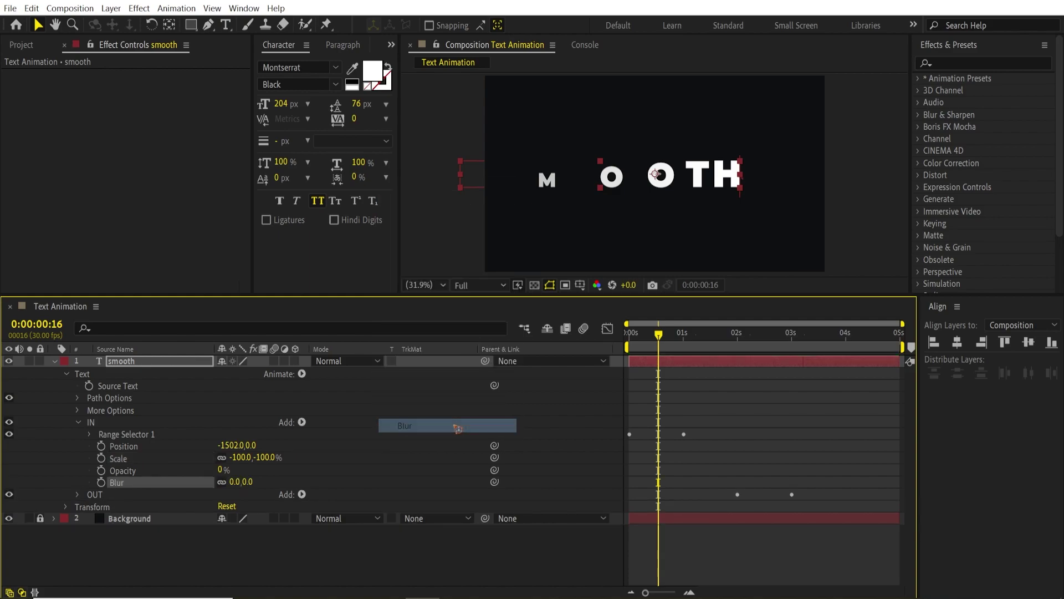
{"action": "left_click_drag", "start_coordinate": [233, 482], "coordinate": [237, 482]}
{"action": "left_click", "coordinate": [236, 483]}
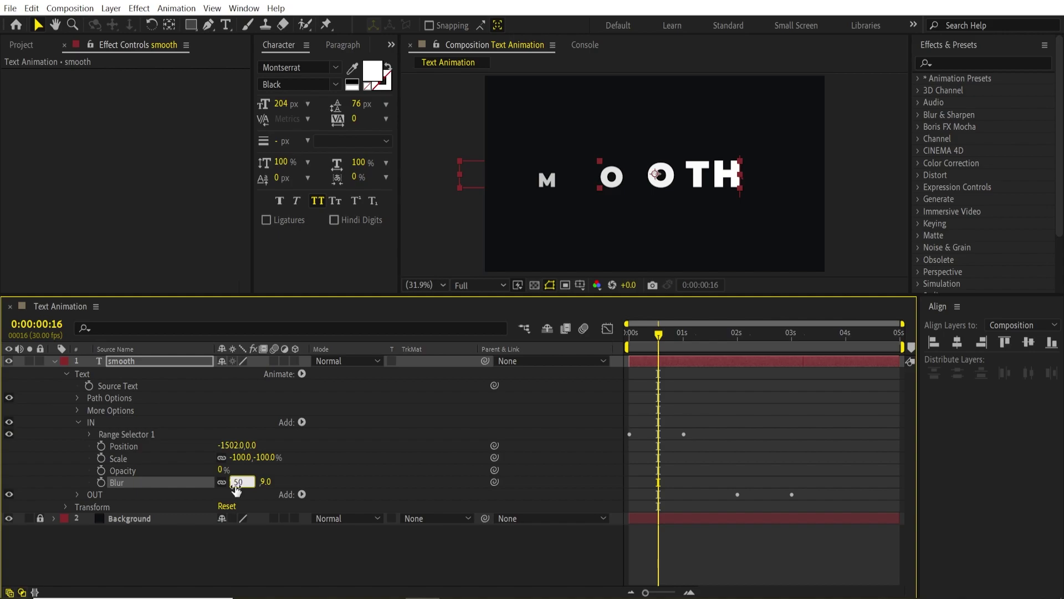
{"action": "type", "text": "50"}
{"action": "key", "text": "Return"}
{"action": "key", "text": "space"}
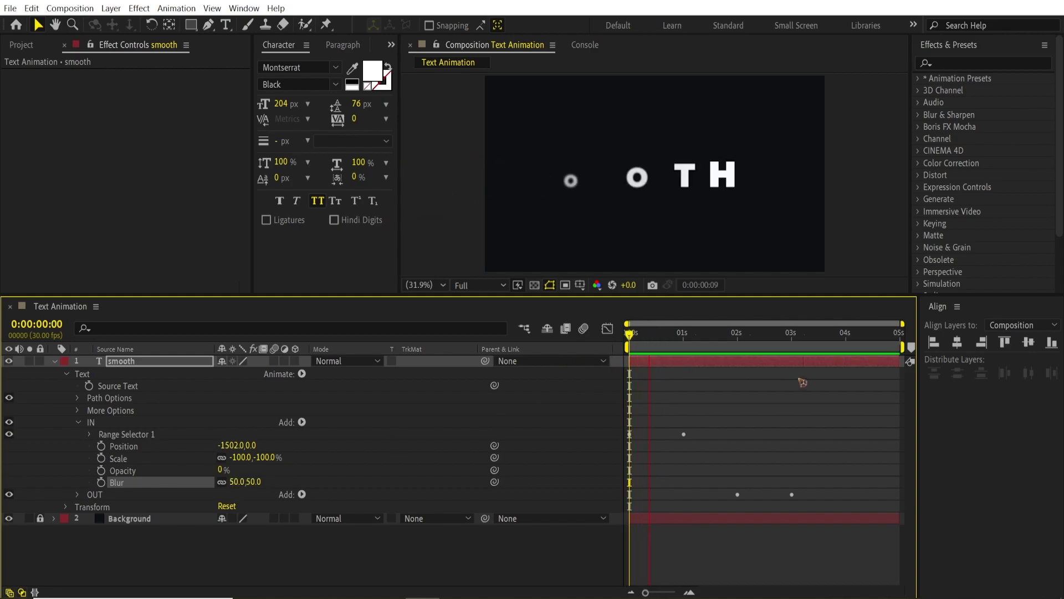
{"action": "key", "text": "space"}
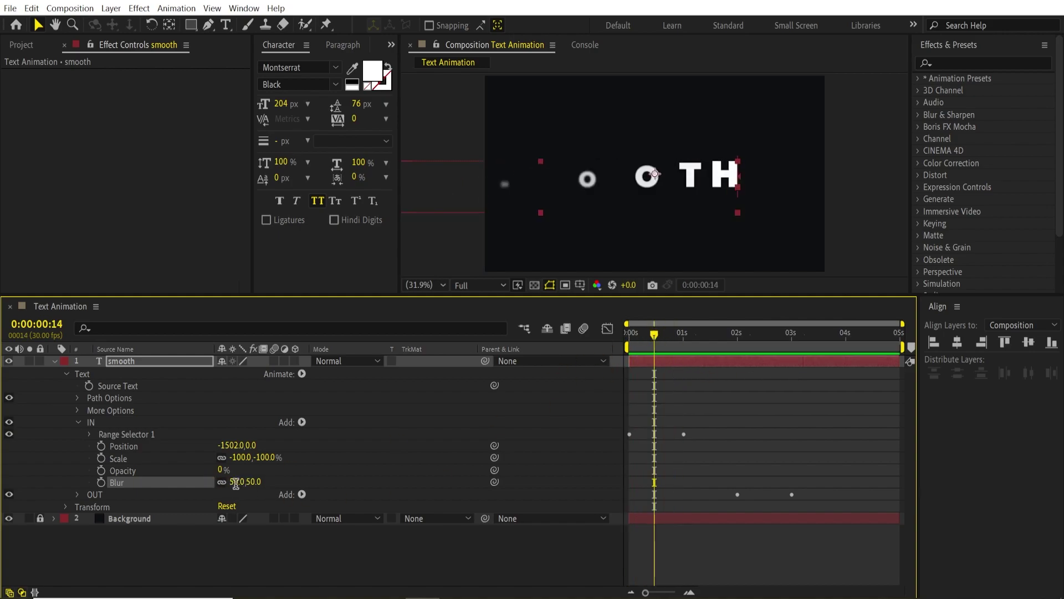
Step: Raise the IN animator's Blur to 150 and preview the entrance again
{"action": "left_click", "coordinate": [236, 482]}
{"action": "type", "text": "150"}
{"action": "key", "text": "Return"}
{"action": "key", "text": "space"}
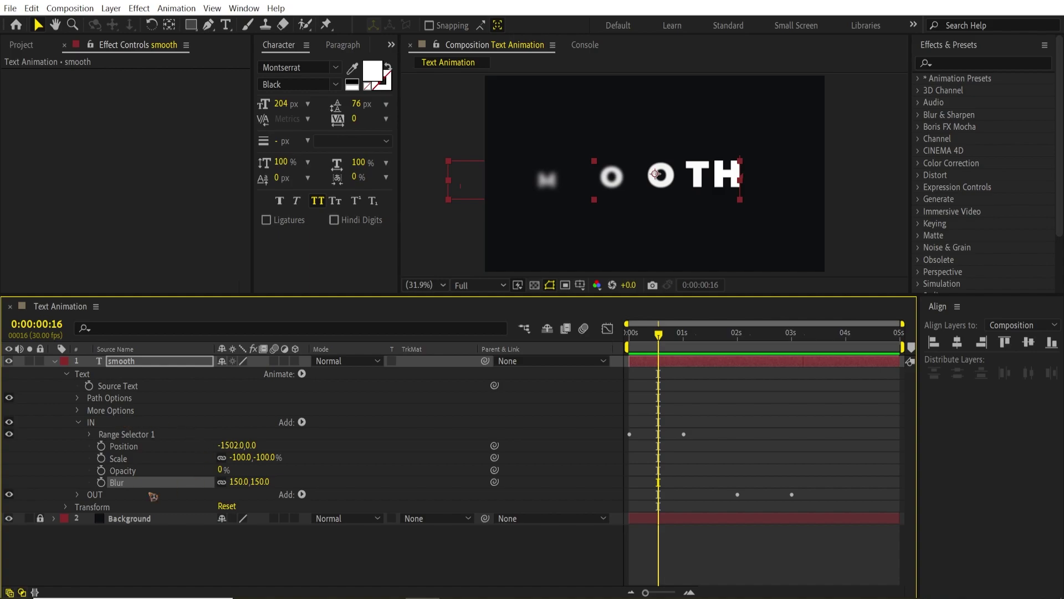
Step: Copy the Scale, Opacity and Blur properties from the IN animator and paste them into the OUT animator
{"action": "left_click", "coordinate": [128, 458]}
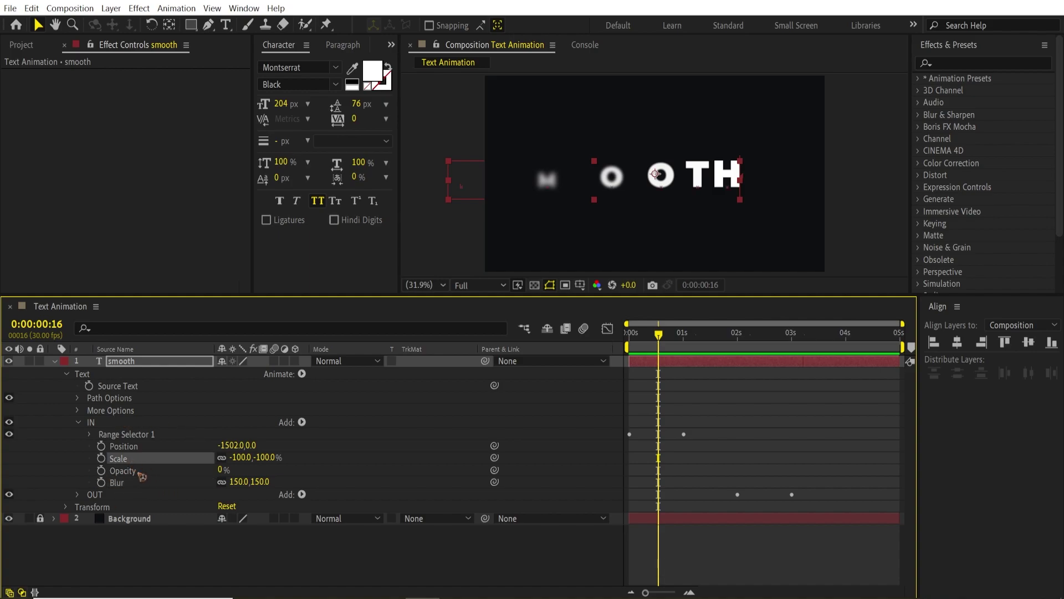
{"action": "left_click", "coordinate": [139, 473], "text": "shift"}
{"action": "left_click", "coordinate": [137, 484], "text": "shift"}
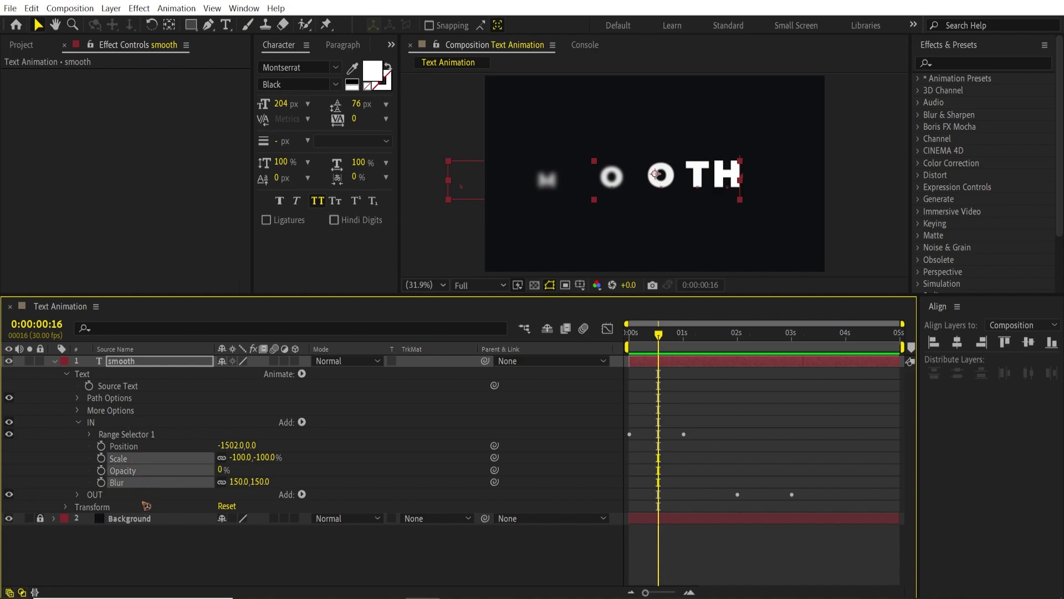
{"action": "left_click", "coordinate": [32, 7]}
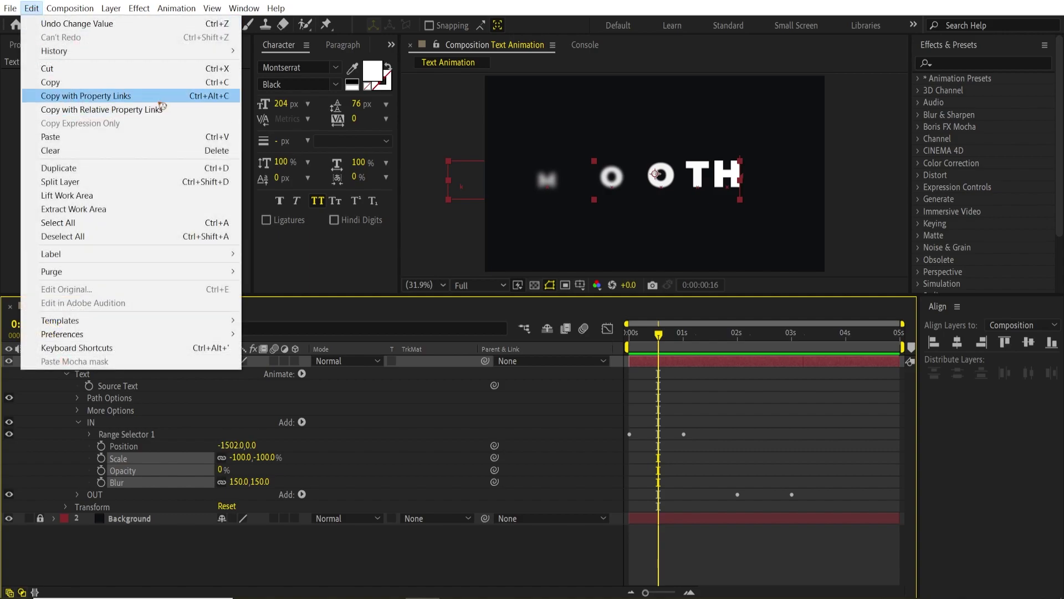
{"action": "left_click", "coordinate": [126, 83]}
{"action": "left_click", "coordinate": [79, 424]}
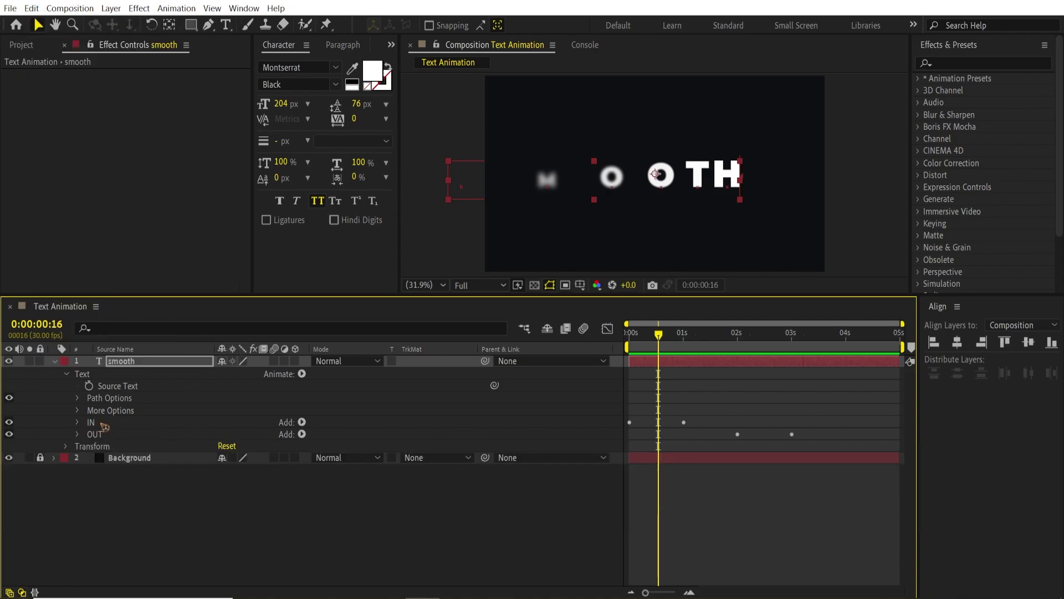
{"action": "left_click", "coordinate": [113, 436]}
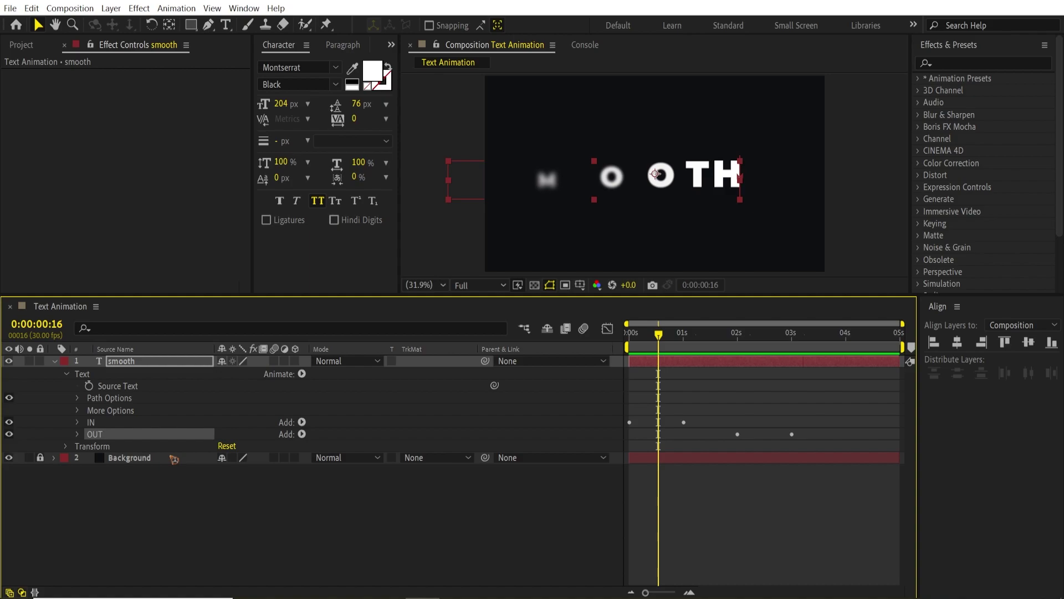
{"action": "key", "text": "ctrl+v"}
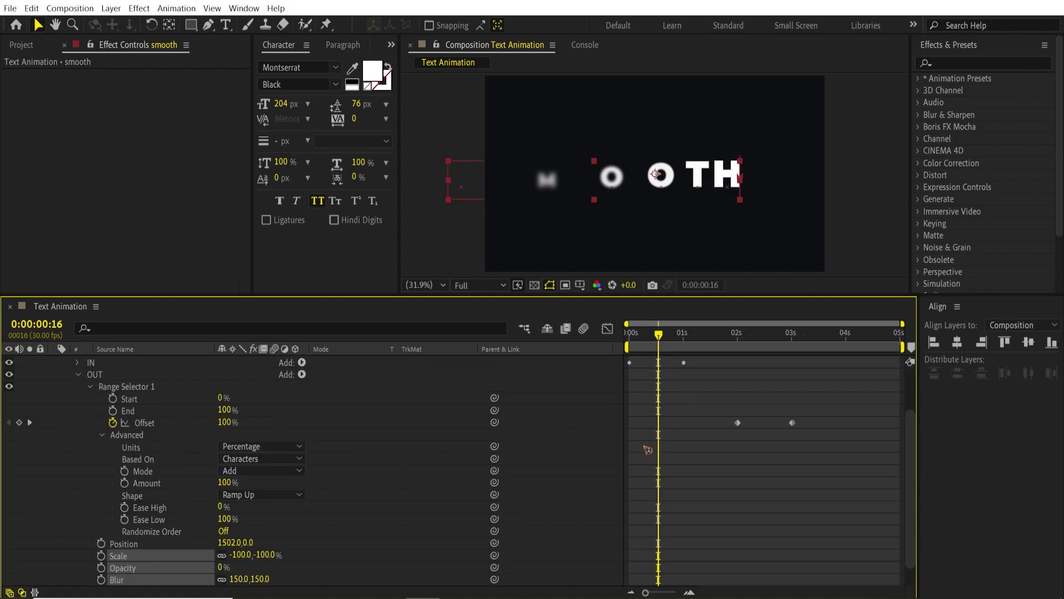
{"action": "left_click", "coordinate": [78, 376]}
Step: Preview the full text animation and scrub through the entrance of the word SMOOTH
{"action": "left_click", "coordinate": [727, 521]}
{"action": "key", "text": "space"}
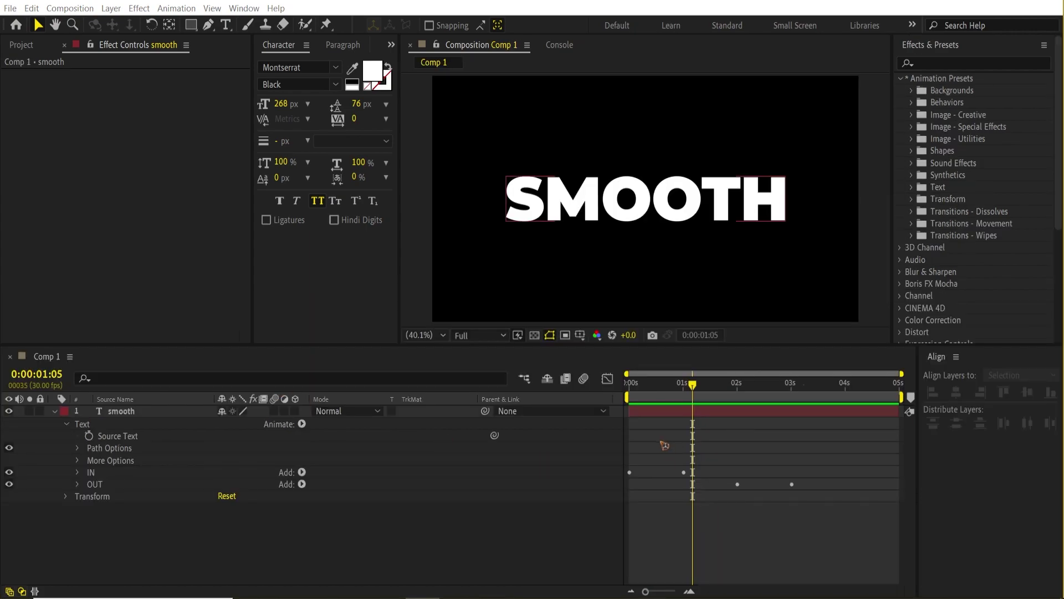
{"action": "left_click_drag", "start_coordinate": [638, 383], "coordinate": [687, 384]}
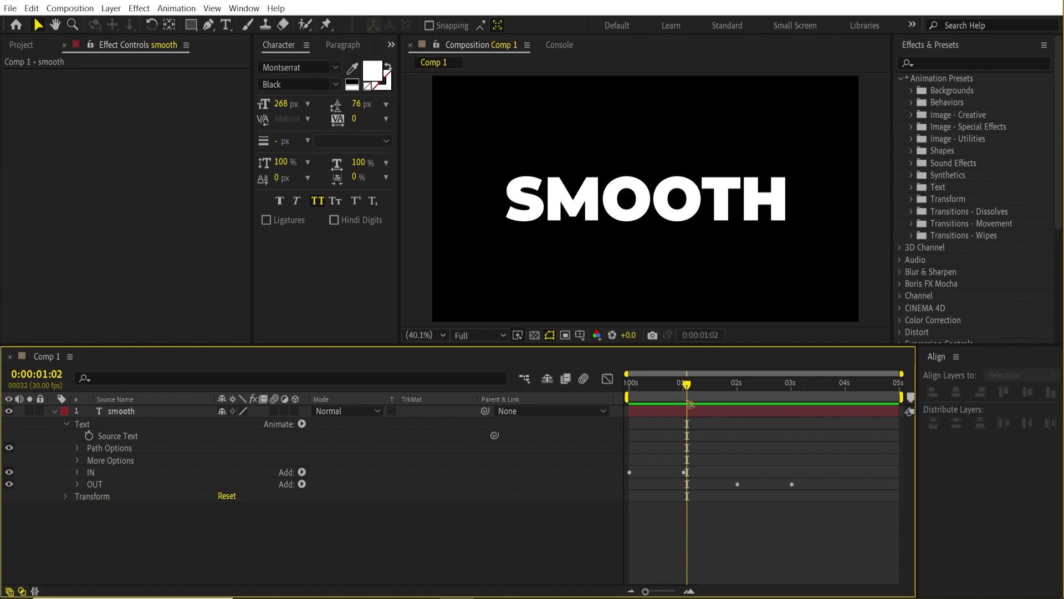
Step: Select both the IN and OUT animators and start saving them as an animation preset
{"action": "left_click", "coordinate": [98, 474]}
{"action": "left_click", "coordinate": [105, 486], "text": "shift"}
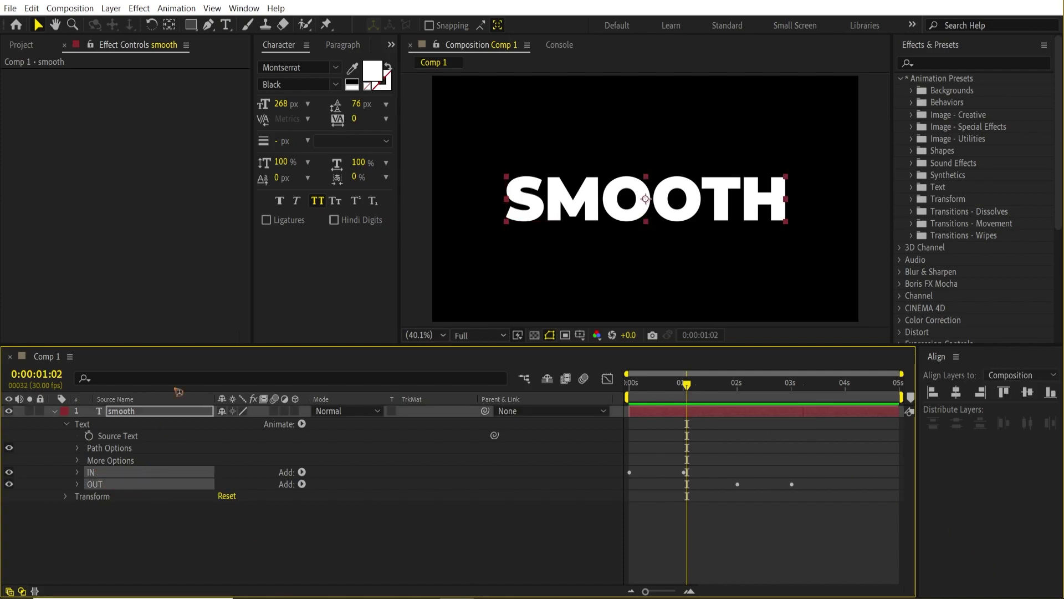
{"action": "left_click", "coordinate": [176, 8]}
{"action": "left_click", "coordinate": [217, 23]}
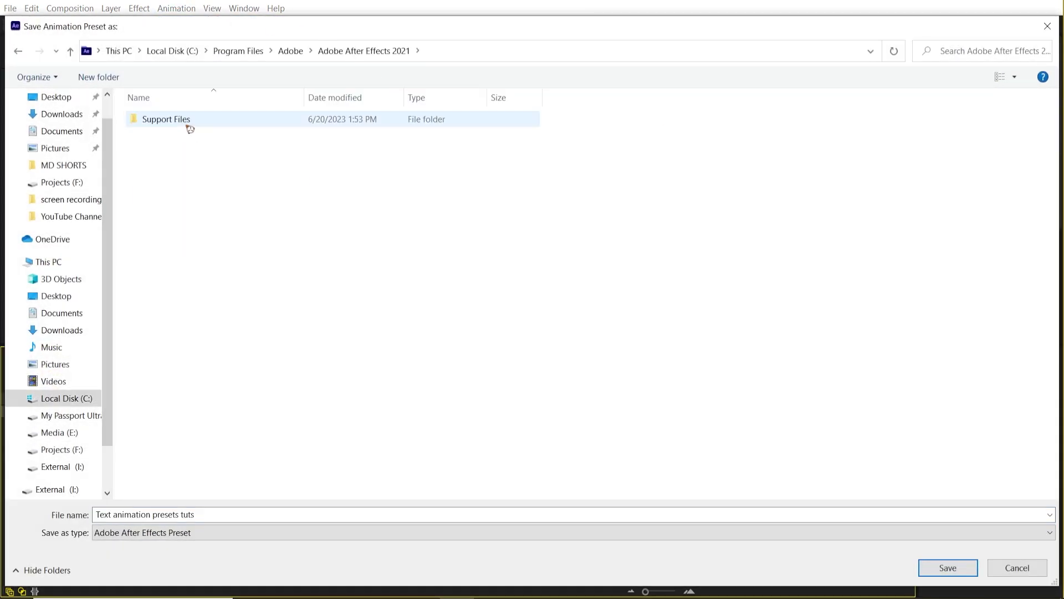
Step: Try to save the preset as "Text animation presets tuts" in Support Files > Presets > Text > Motion Designer Text Animation Presets
{"action": "double_click", "coordinate": [189, 124]}
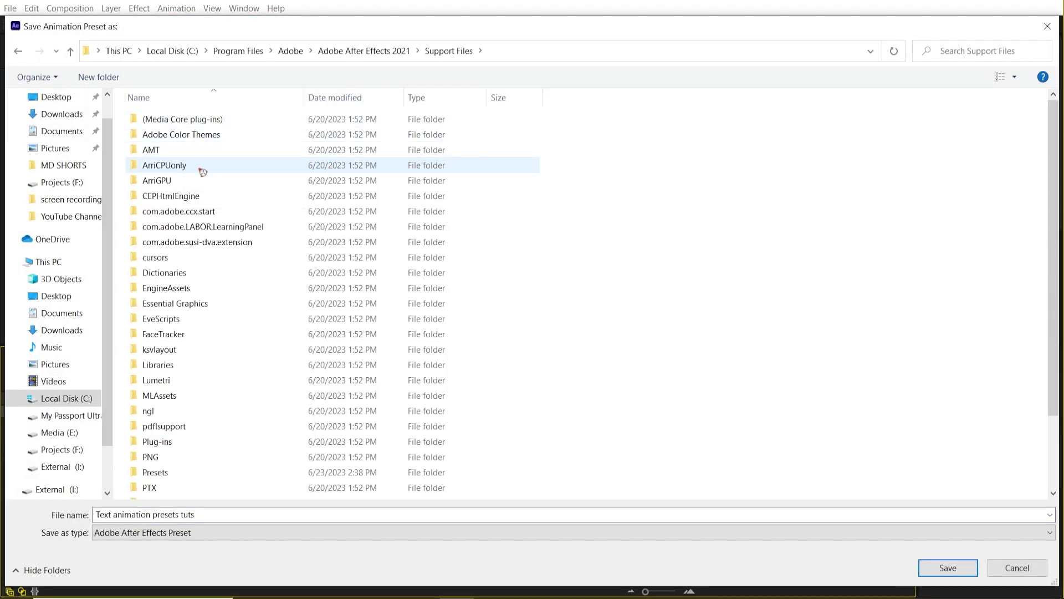
{"action": "double_click", "coordinate": [200, 472]}
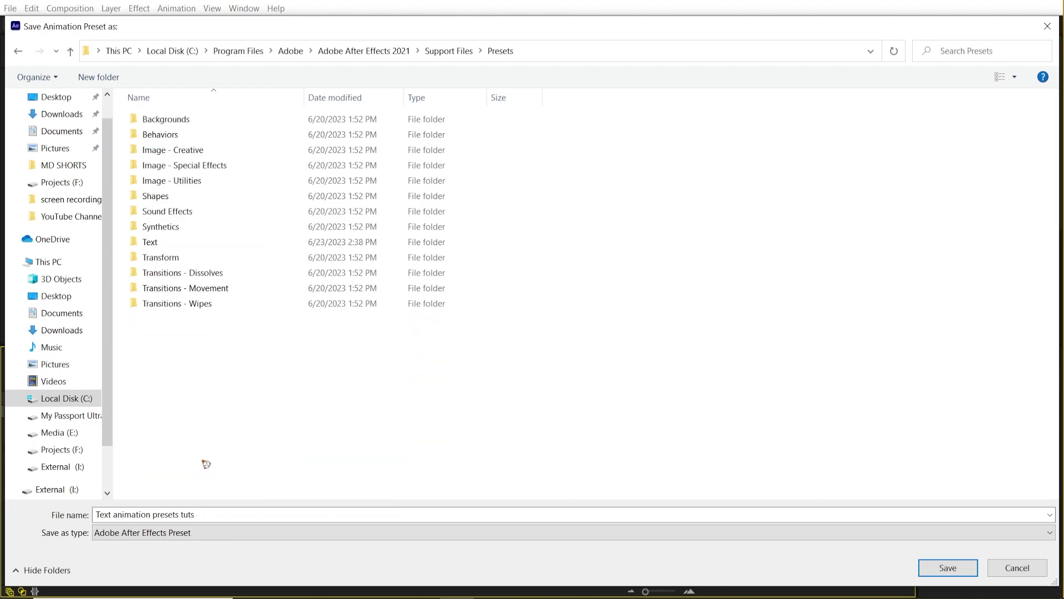
{"action": "left_click", "coordinate": [187, 244]}
{"action": "double_click", "coordinate": [187, 243]}
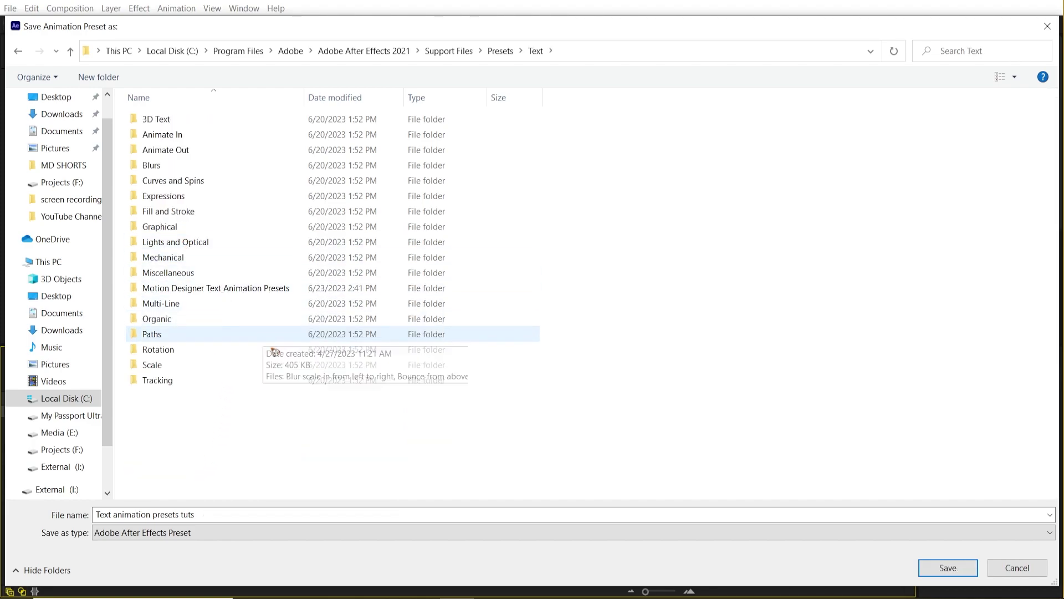
{"action": "double_click", "coordinate": [228, 288]}
{"action": "left_click", "coordinate": [674, 517]}
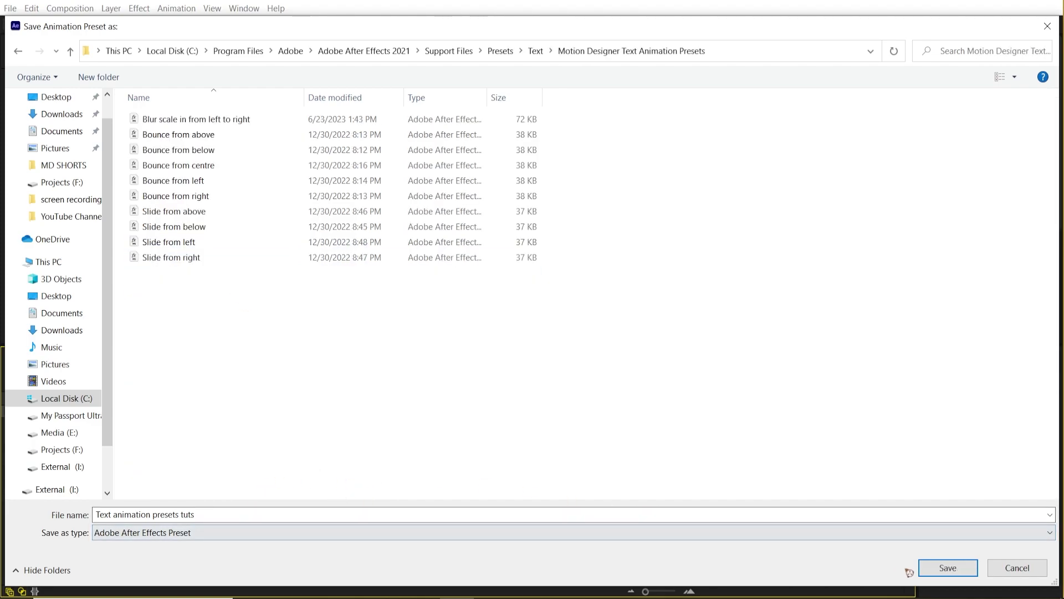
{"action": "left_click", "coordinate": [946, 569]}
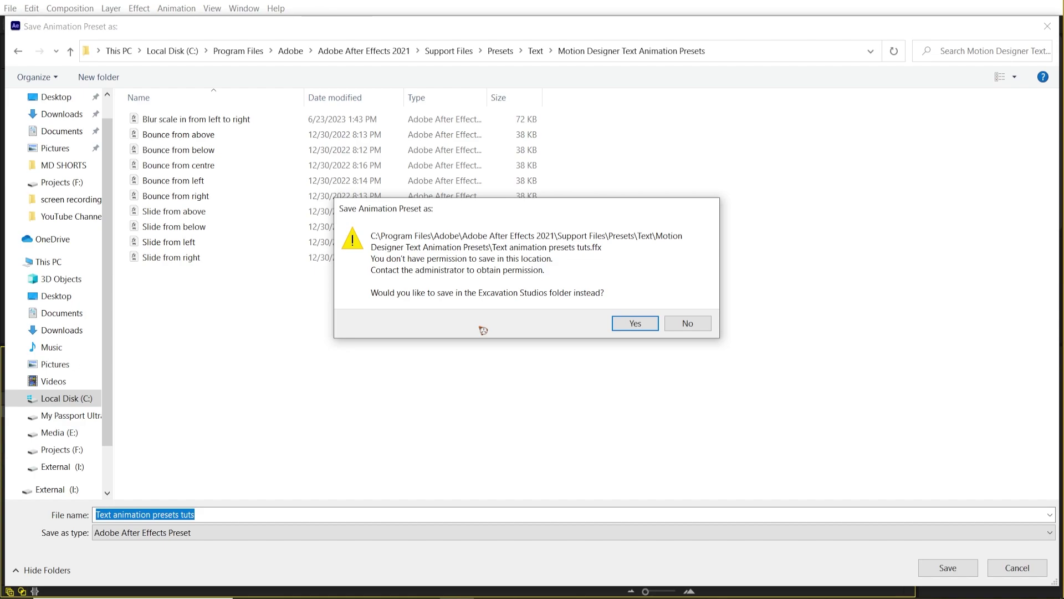
{"action": "left_click", "coordinate": [687, 324]}
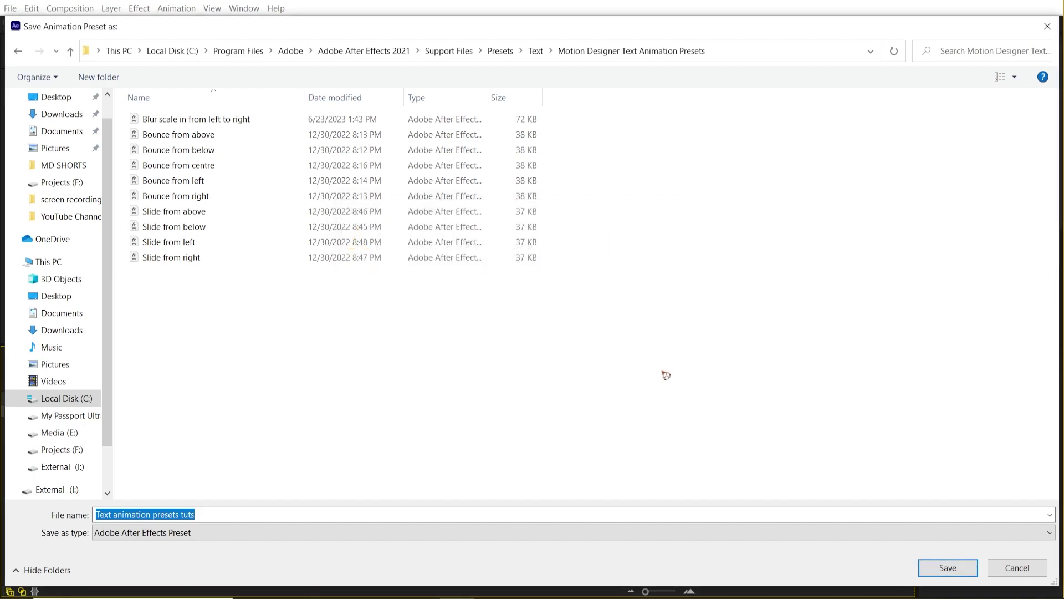
Step: Save the preset on the Projects (F:) drive, replacing the existing "Blur scale in from left to right" file
{"action": "left_click", "coordinate": [59, 449]}
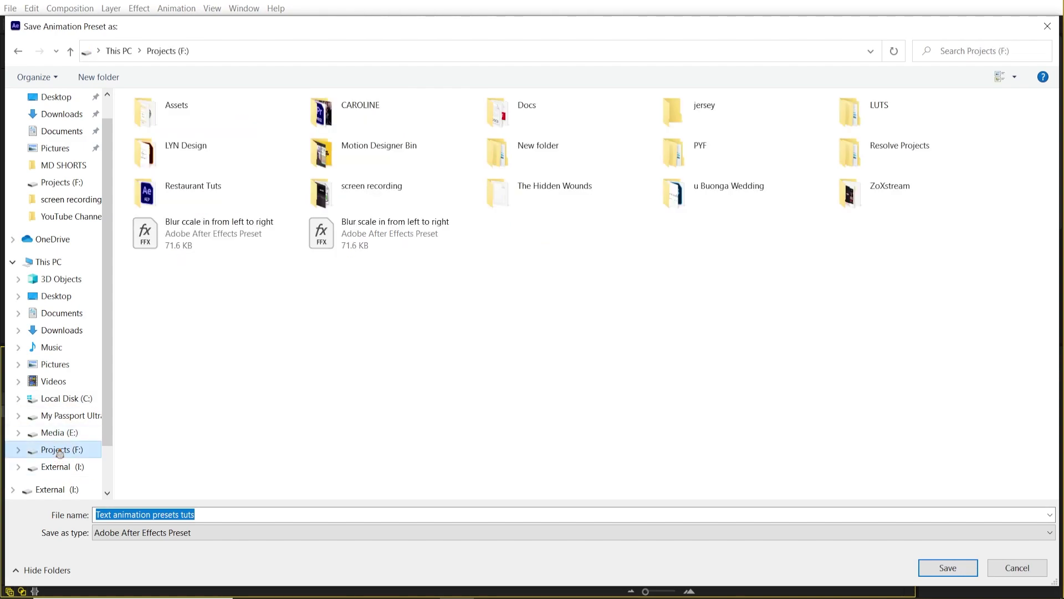
{"action": "double_click", "coordinate": [351, 238]}
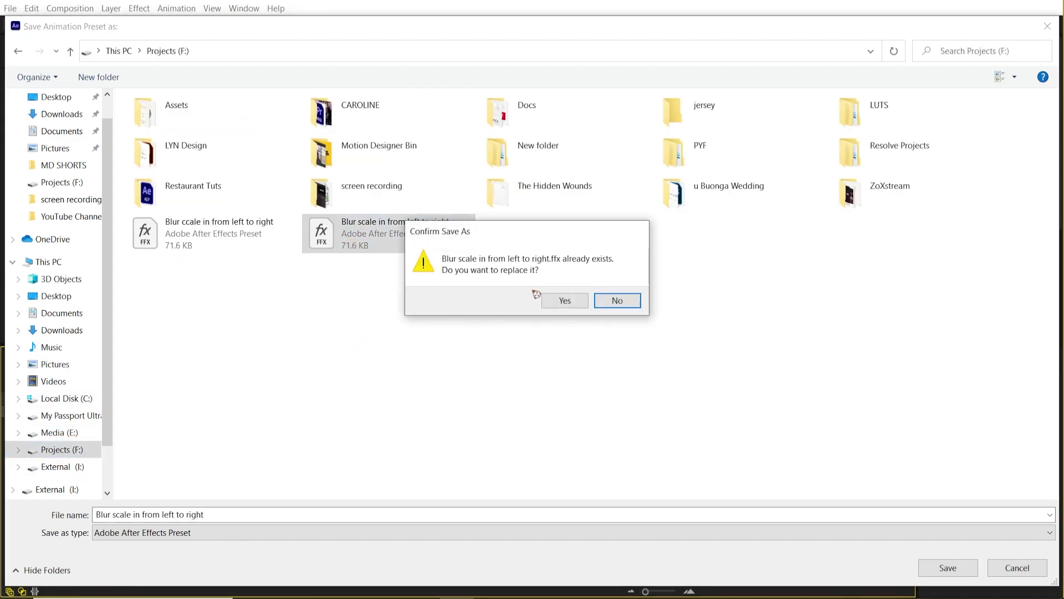
{"action": "left_click", "coordinate": [563, 300]}
Step: Close the untitled project without saving its changes
{"action": "left_click", "coordinate": [603, 349]}
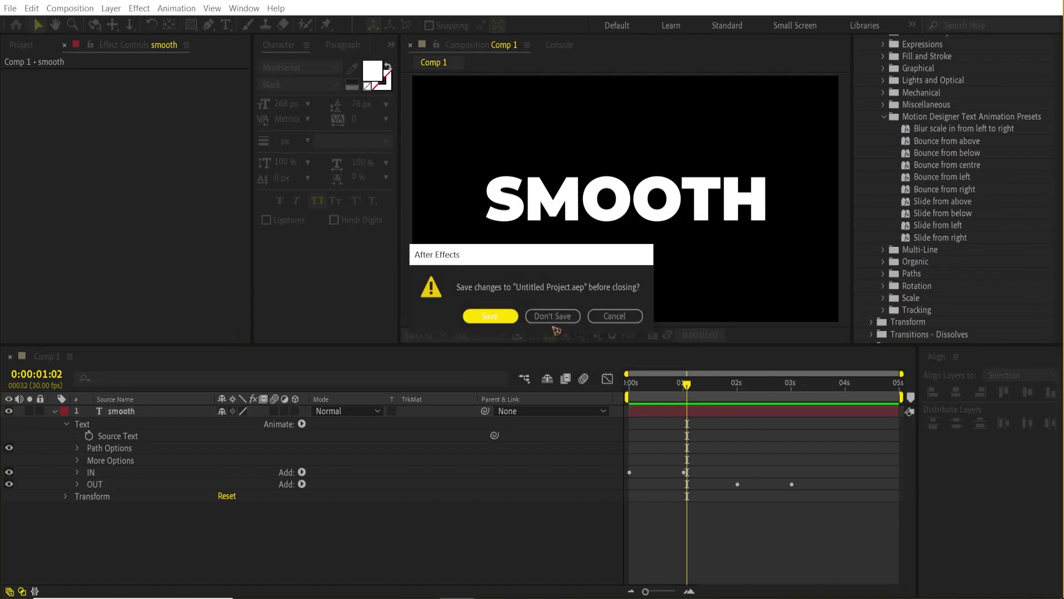
{"action": "left_click", "coordinate": [553, 316]}
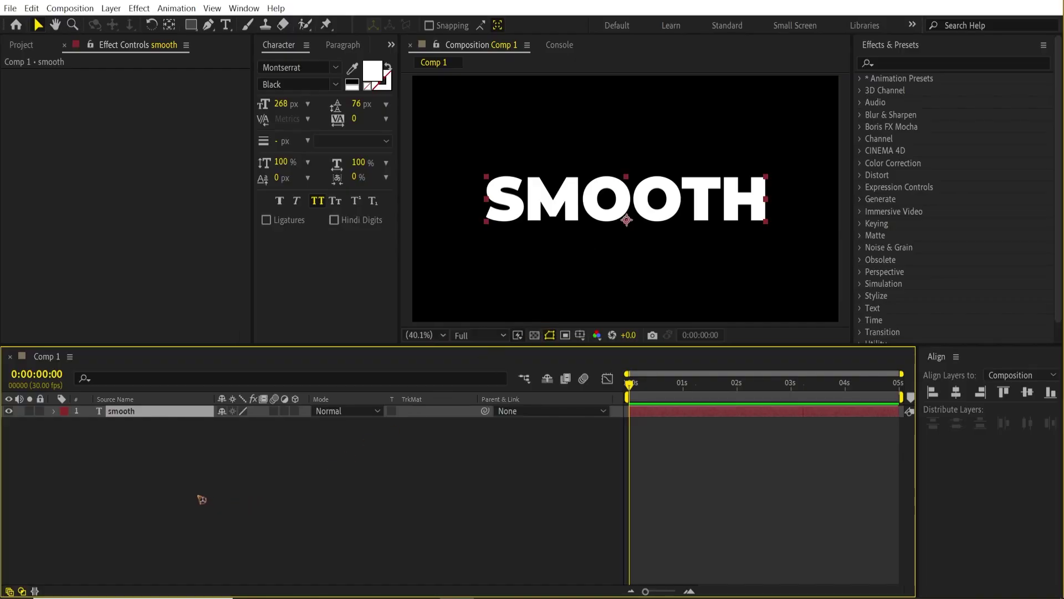
Step: Apply the "Blur scale in from left to right" preset from Projects (F:) to the smooth text layer and preview it
{"action": "left_click", "coordinate": [177, 8]}
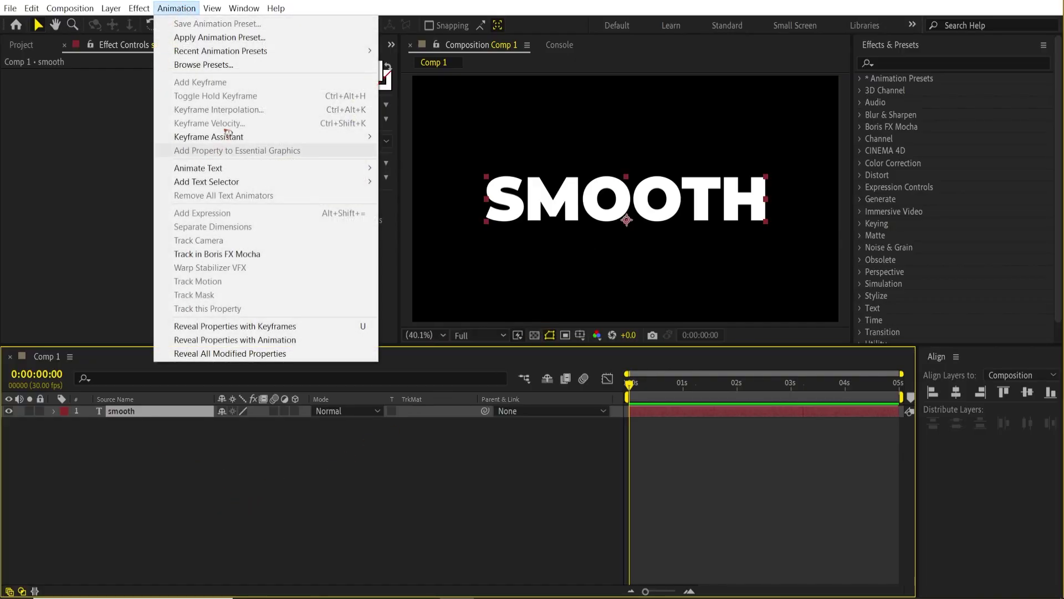
{"action": "left_click", "coordinate": [254, 37]}
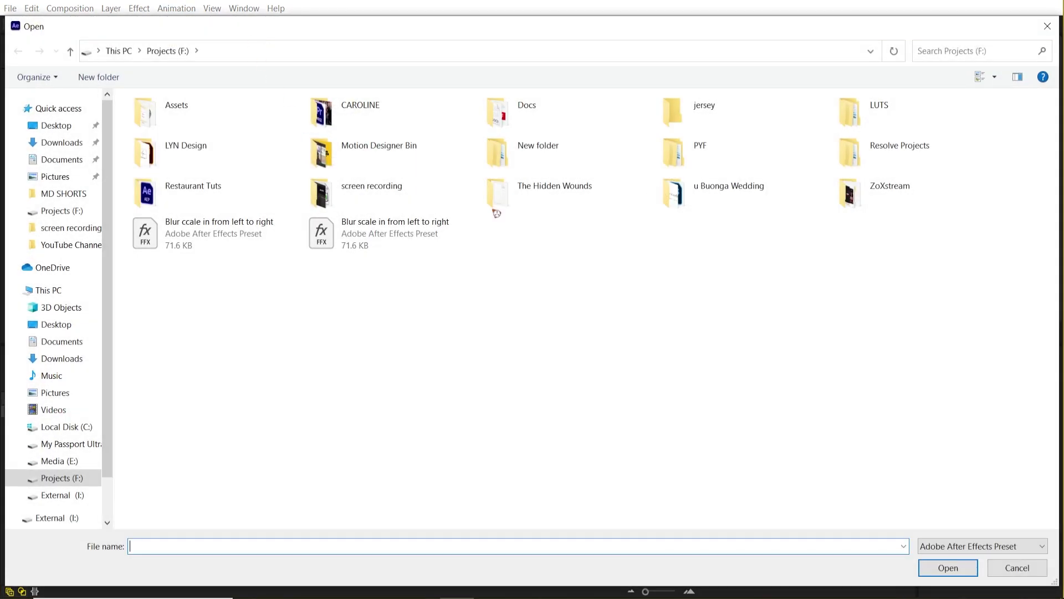
{"action": "left_click", "coordinate": [397, 247]}
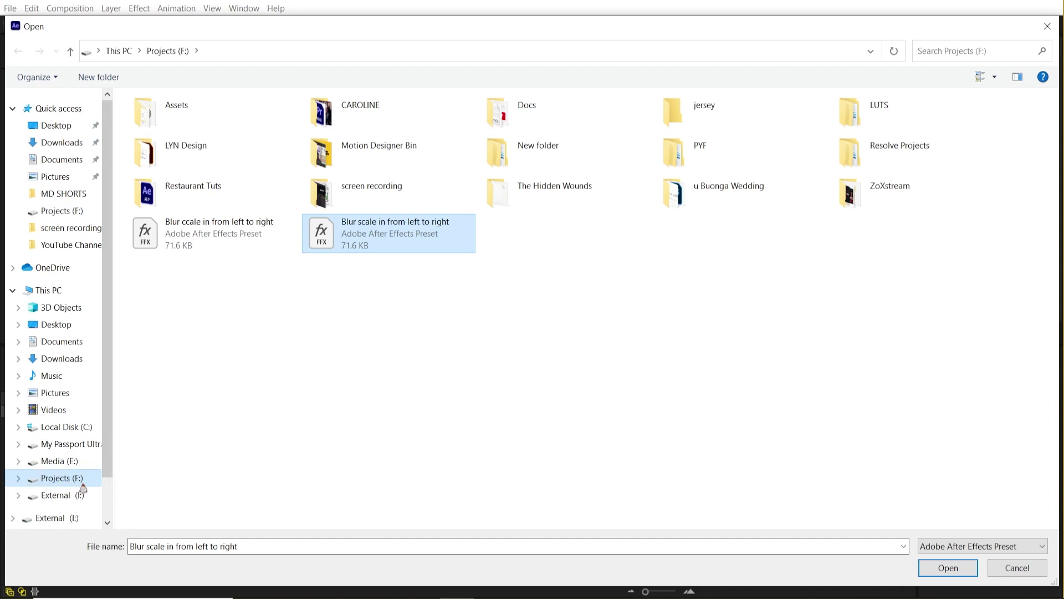
{"action": "left_click", "coordinate": [948, 567]}
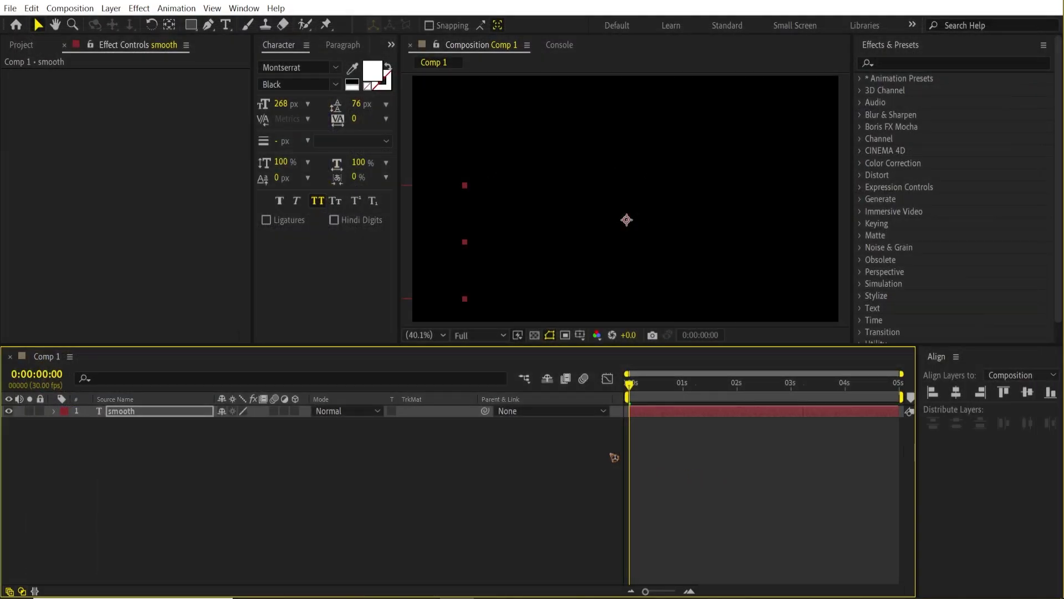
{"action": "key", "text": "space"}
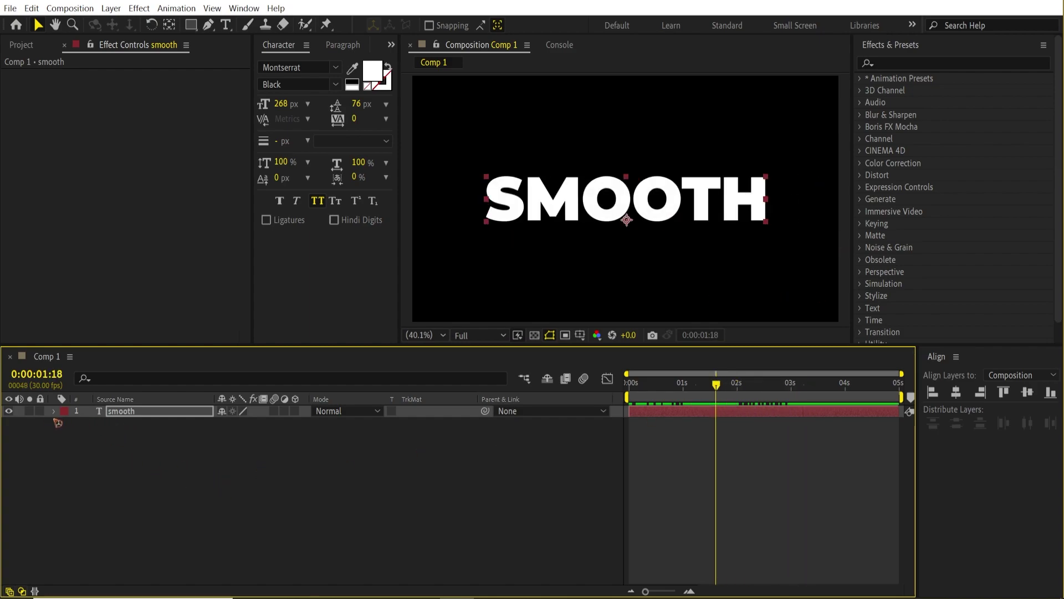
Step: Expand the smooth layer's Text properties and start saving its IN and OUT animators as an animation preset
{"action": "left_click", "coordinate": [54, 411]}
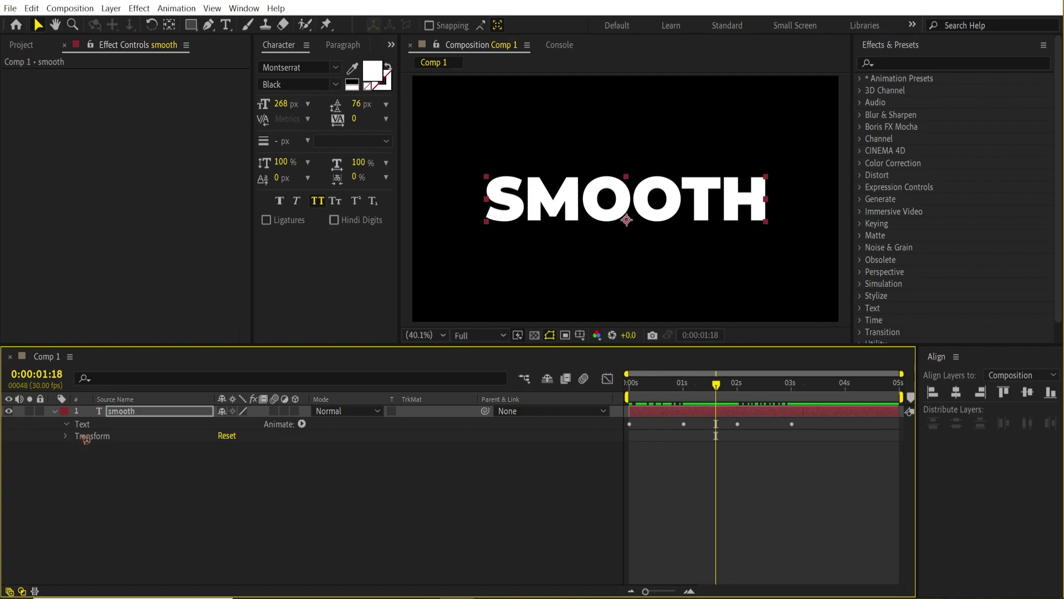
{"action": "left_click", "coordinate": [66, 424]}
{"action": "left_click", "coordinate": [177, 8]}
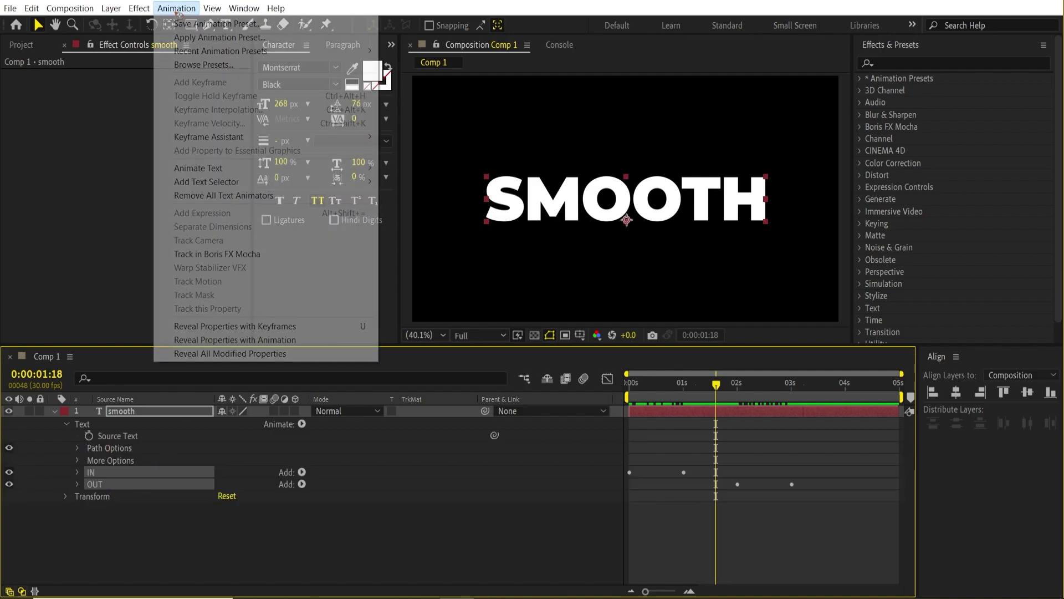
{"action": "left_click", "coordinate": [219, 24]}
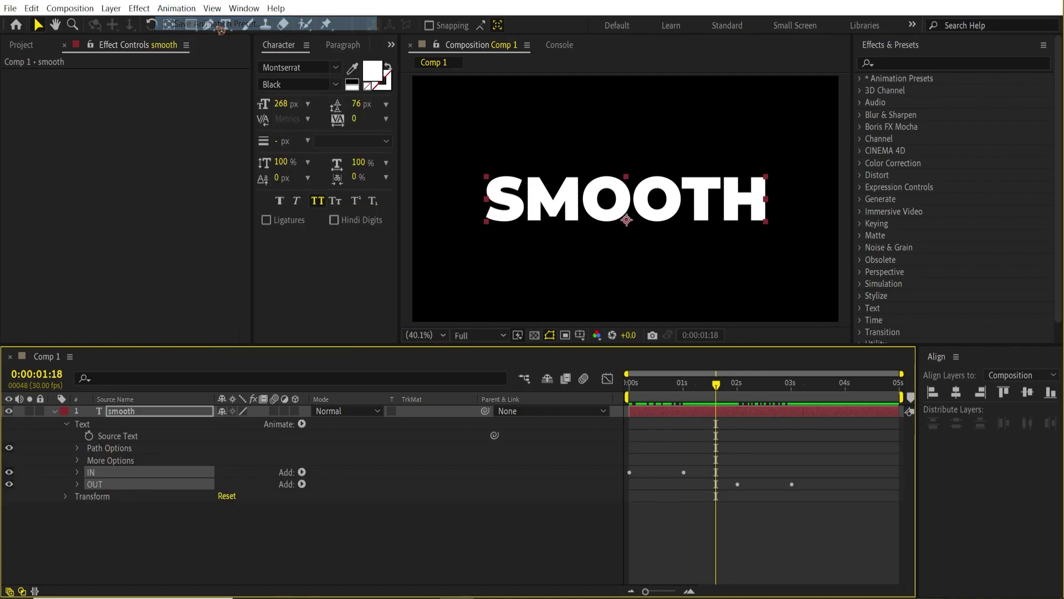
Step: Set the save location to Motion Designer Text Animation Presets, inside After Effects 2021's Support Files > Presets > Text folder on Local Disk (C:)
{"action": "left_click", "coordinate": [62, 398]}
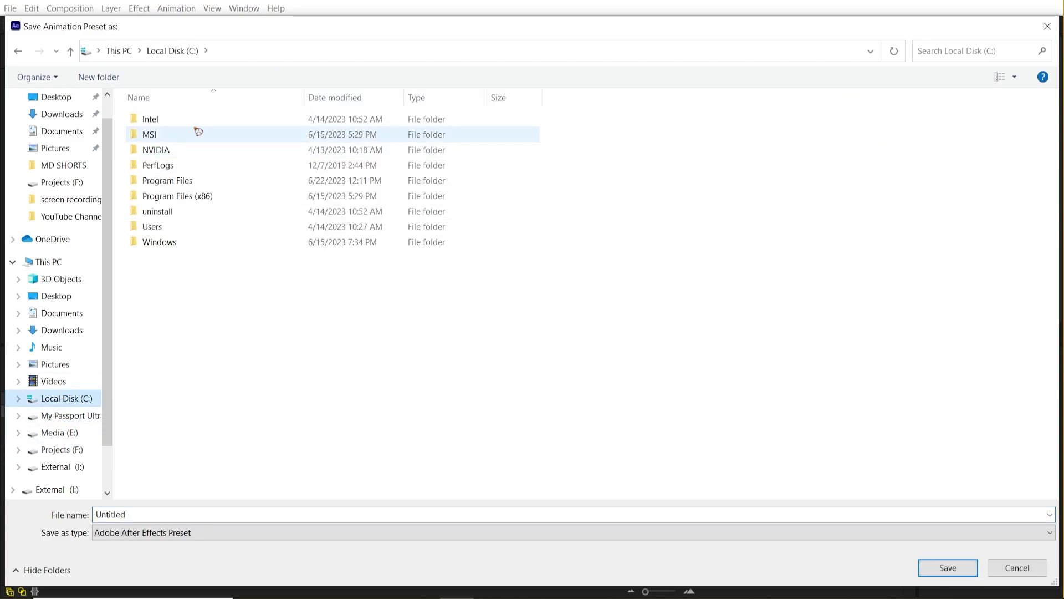
{"action": "left_click", "coordinate": [201, 181]}
{"action": "double_click", "coordinate": [201, 181]}
{"action": "double_click", "coordinate": [195, 120]}
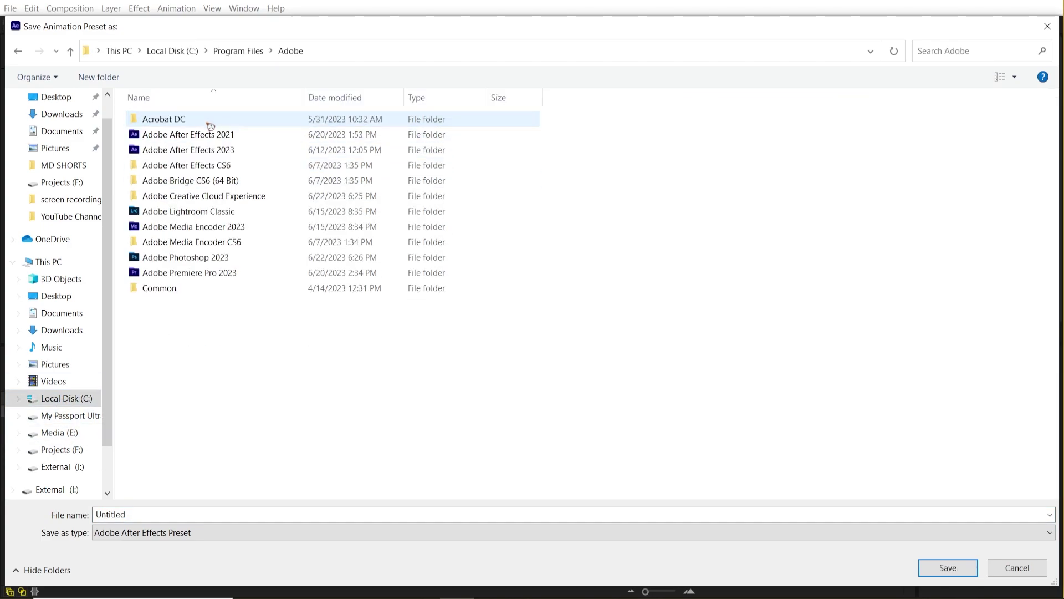
{"action": "left_click", "coordinate": [242, 134]}
{"action": "double_click", "coordinate": [241, 134]}
{"action": "left_click", "coordinate": [211, 120]}
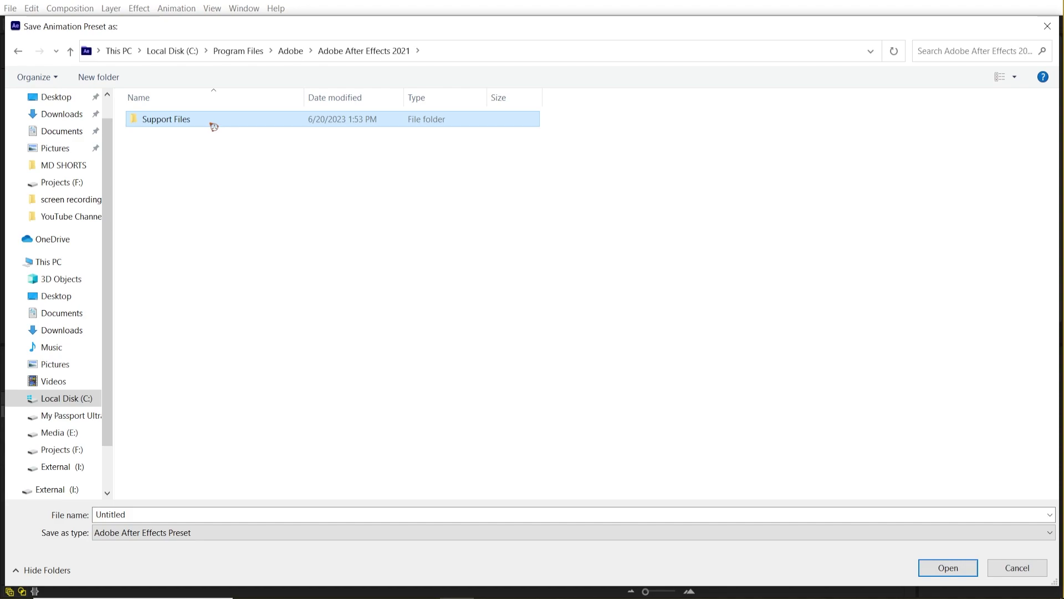
{"action": "double_click", "coordinate": [211, 121]}
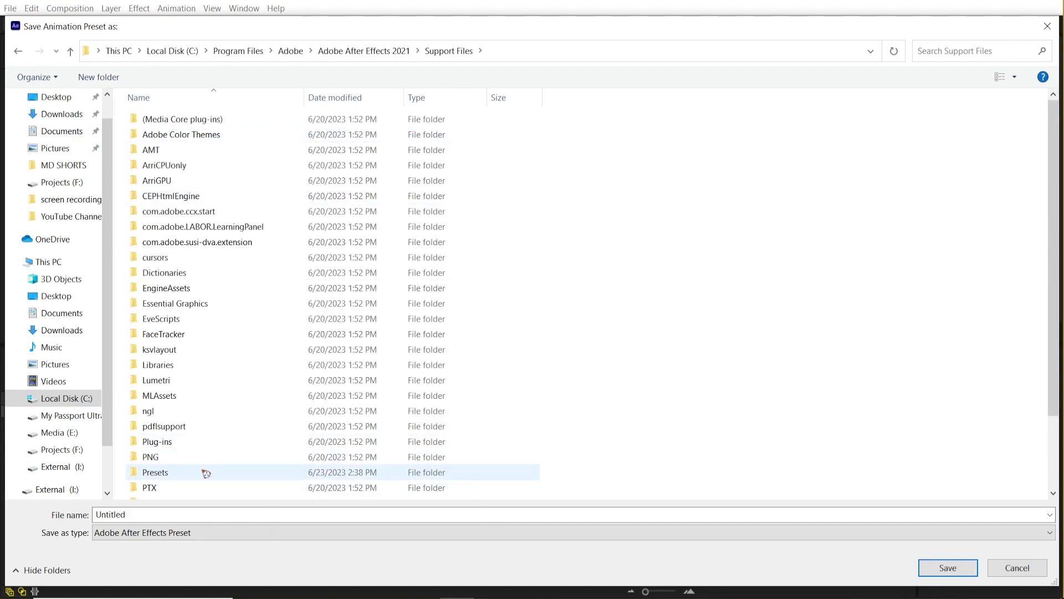
{"action": "double_click", "coordinate": [206, 473]}
{"action": "double_click", "coordinate": [171, 241]}
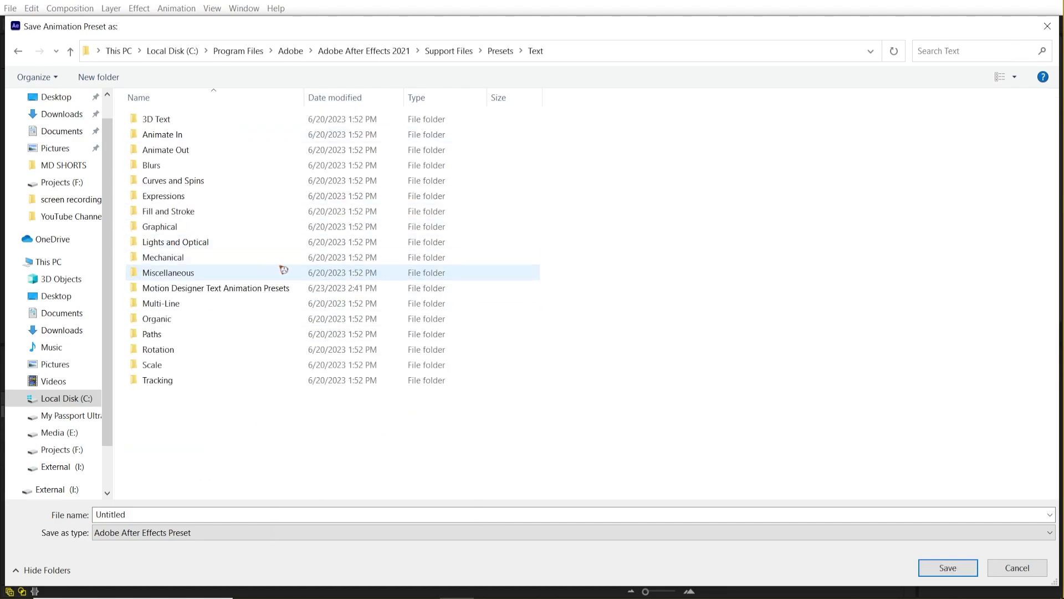
{"action": "double_click", "coordinate": [204, 294]}
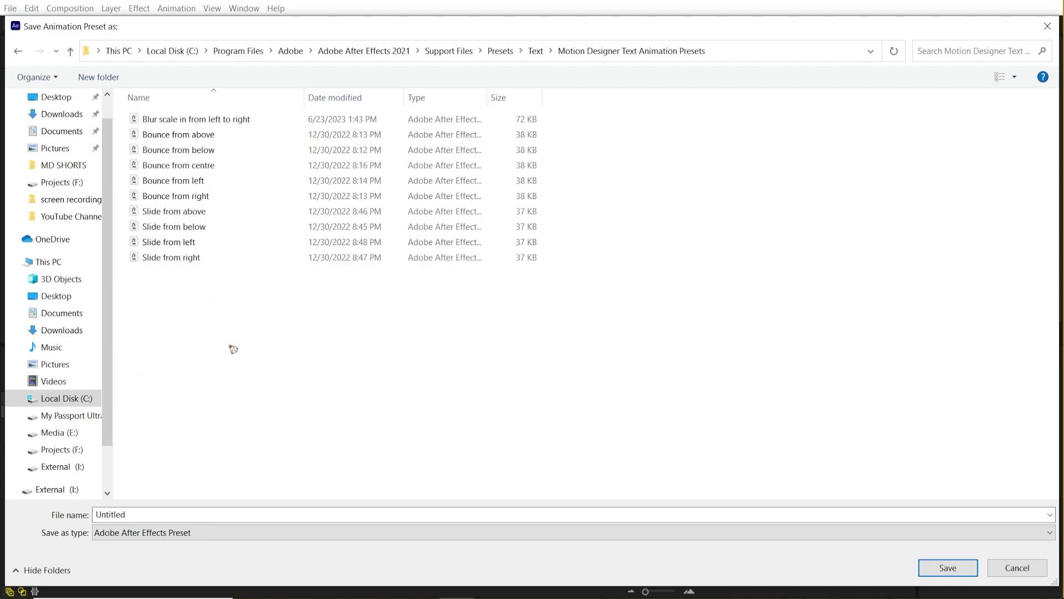
Step: Name the animation preset "tuts" and save it
{"action": "double_click", "coordinate": [241, 518]}
{"action": "type", "text": "tuts"}
{"action": "left_click", "coordinate": [963, 575]}
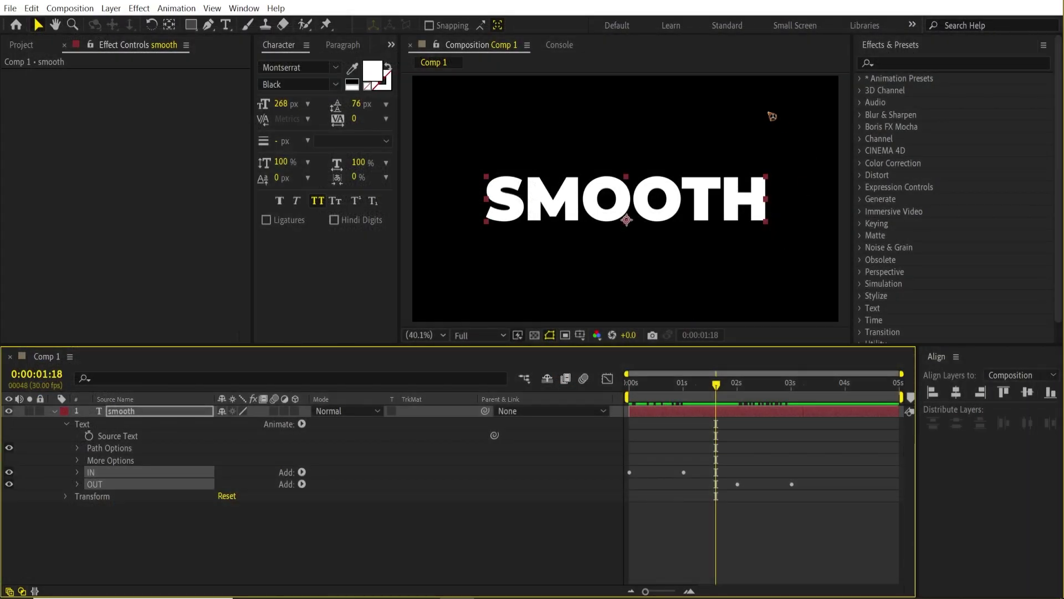
Step: Locate the saved "tuts" preset under Animation Presets > Text > Motion Designer Text Animation Presets and select it
{"action": "left_click", "coordinate": [862, 79]}
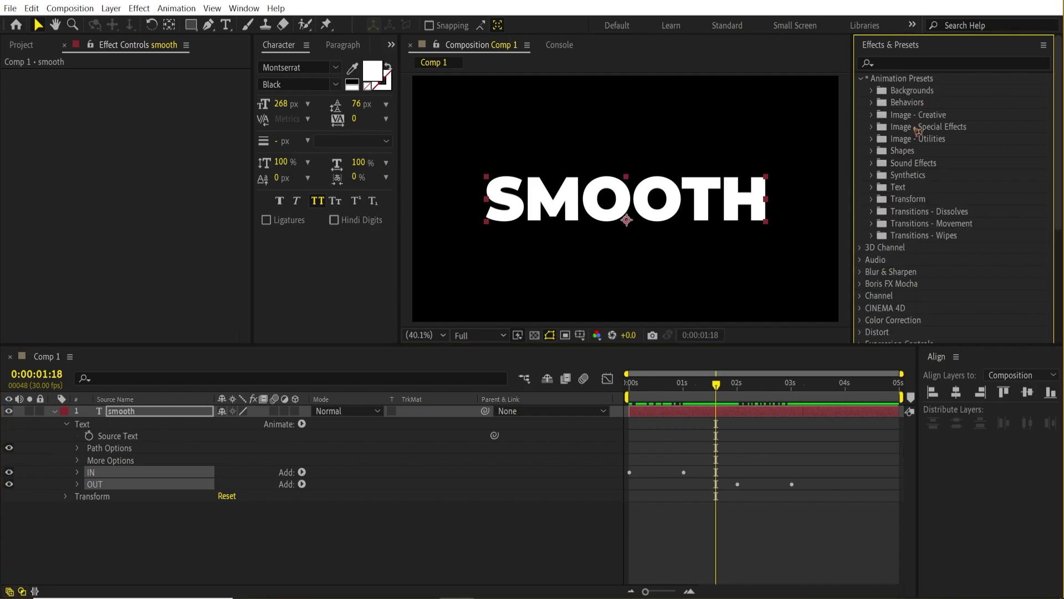
{"action": "left_click", "coordinate": [873, 189]}
{"action": "scroll", "coordinate": [943, 258], "scroll_direction": "down", "scroll_amount": 2}
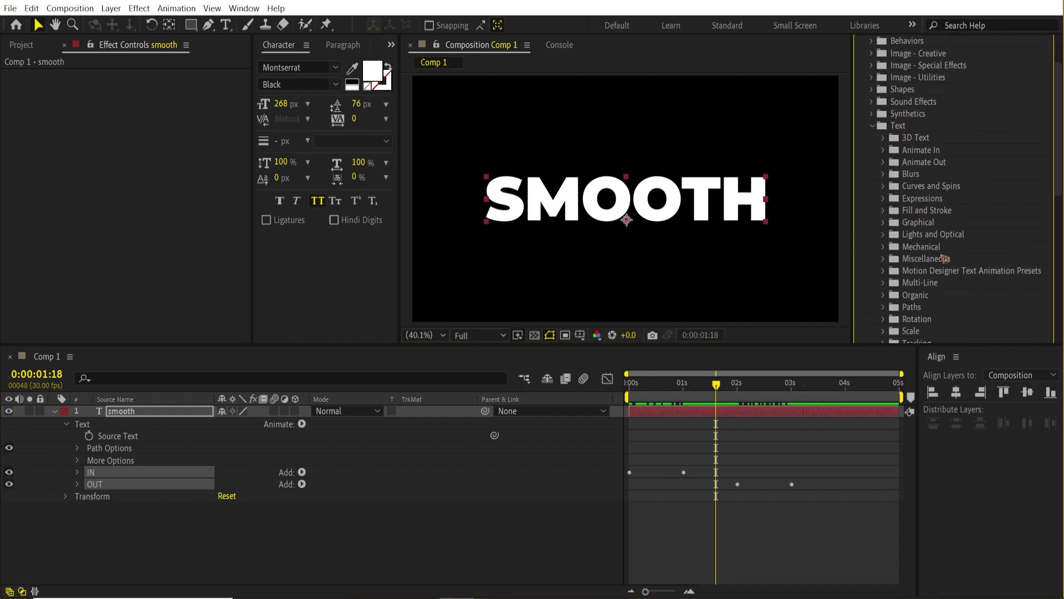
{"action": "left_click", "coordinate": [884, 272]}
{"action": "scroll", "coordinate": [879, 255], "scroll_direction": "down", "scroll_amount": 2}
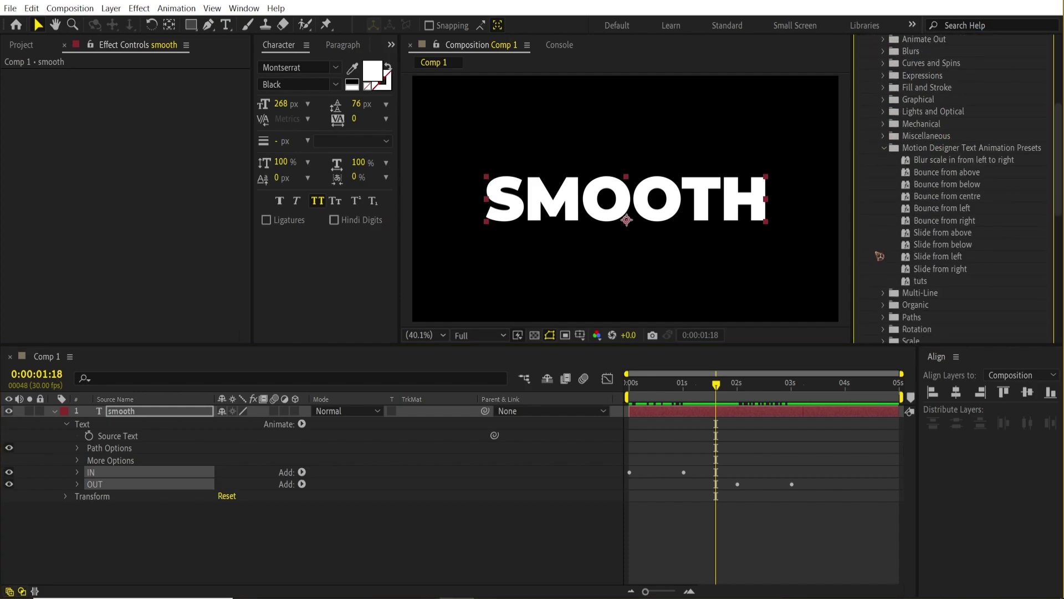
{"action": "left_click", "coordinate": [920, 282]}
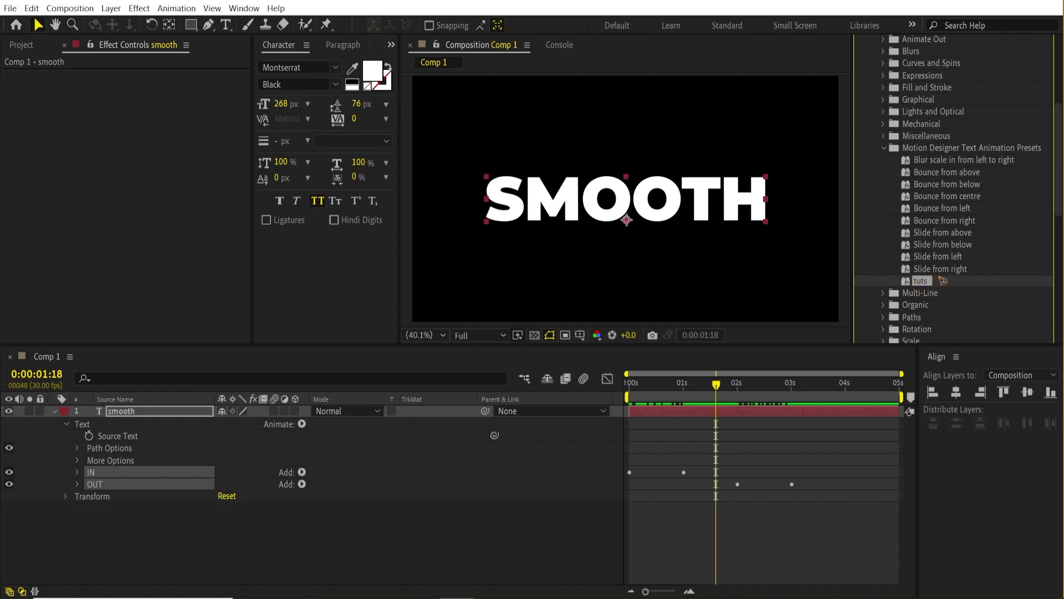
Step: Delete the smooth layer, create a new text layer reading "design", and center it horizontally and vertically in the composition
{"action": "key", "text": "Delete"}
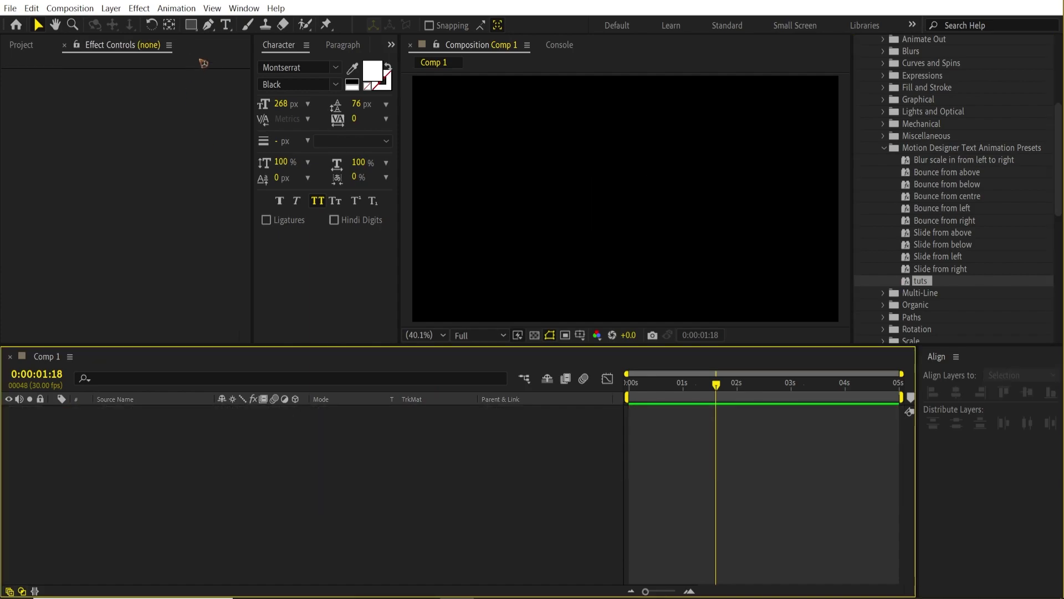
{"action": "left_click", "coordinate": [225, 24]}
{"action": "left_click", "coordinate": [548, 220]}
{"action": "type", "text": "design"}
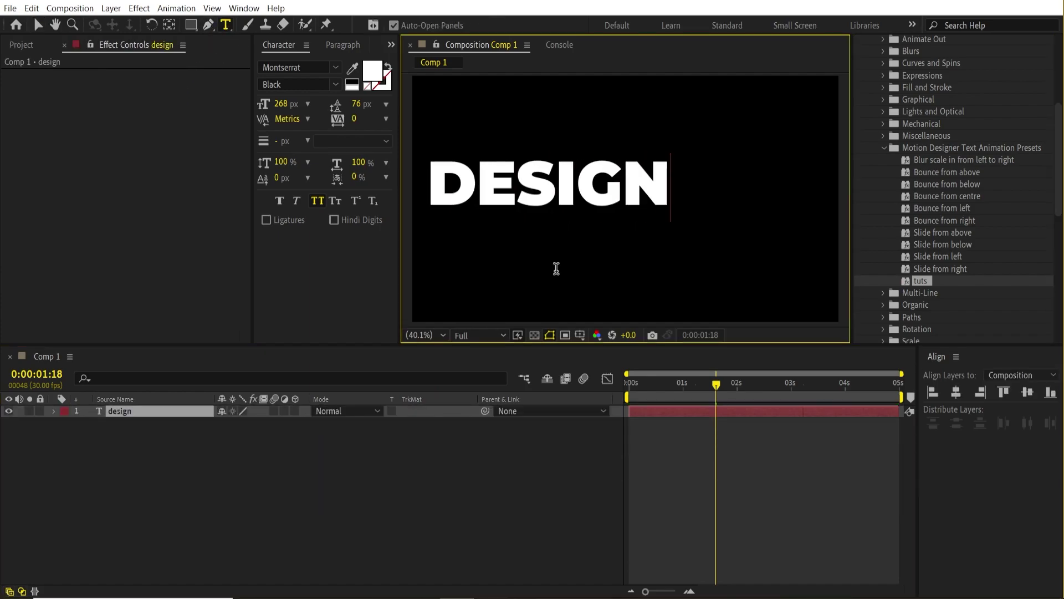
{"action": "left_click", "coordinate": [37, 24]}
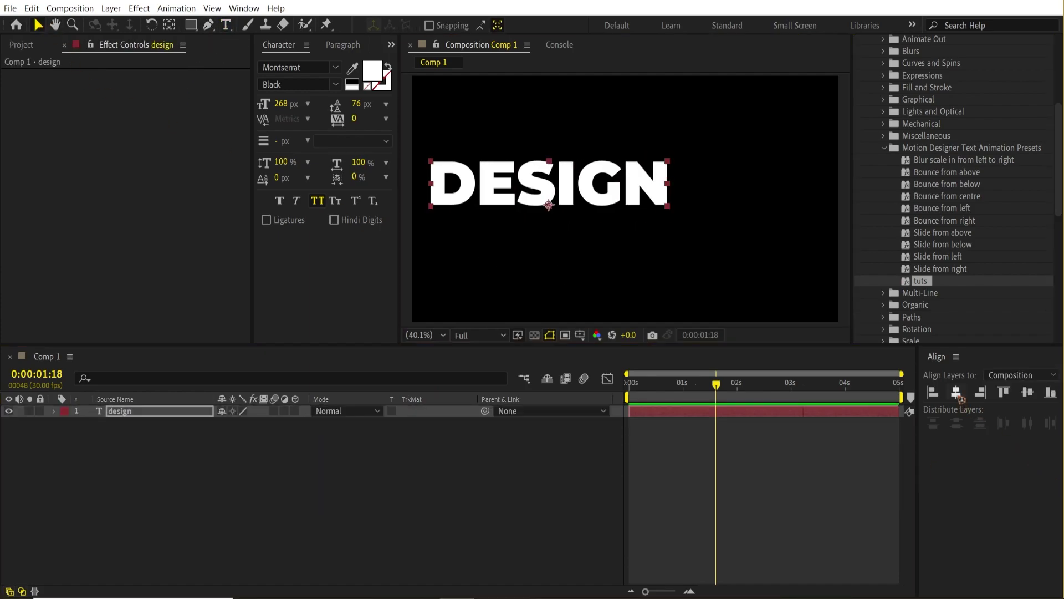
{"action": "left_click", "coordinate": [956, 392]}
{"action": "left_click", "coordinate": [1028, 392]}
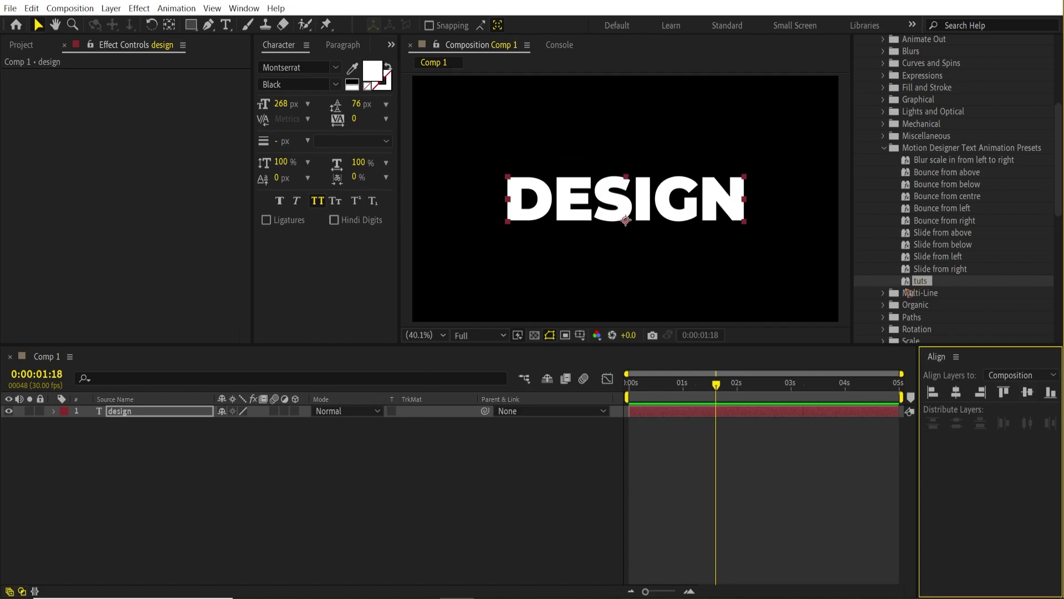
Step: Apply the "tuts" preset to the design text layer at 0:00:00:00 and preview the animation
{"action": "key", "text": "Home"}
{"action": "left_click_drag", "start_coordinate": [920, 281], "coordinate": [608, 220]}
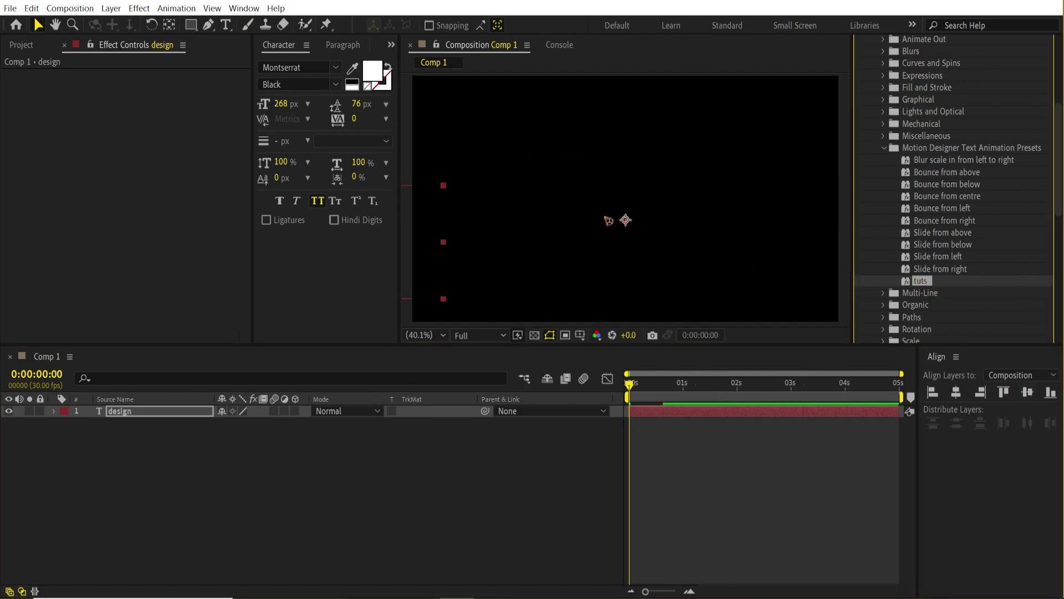
{"action": "left_click", "coordinate": [704, 471]}
{"action": "key", "text": "space"}
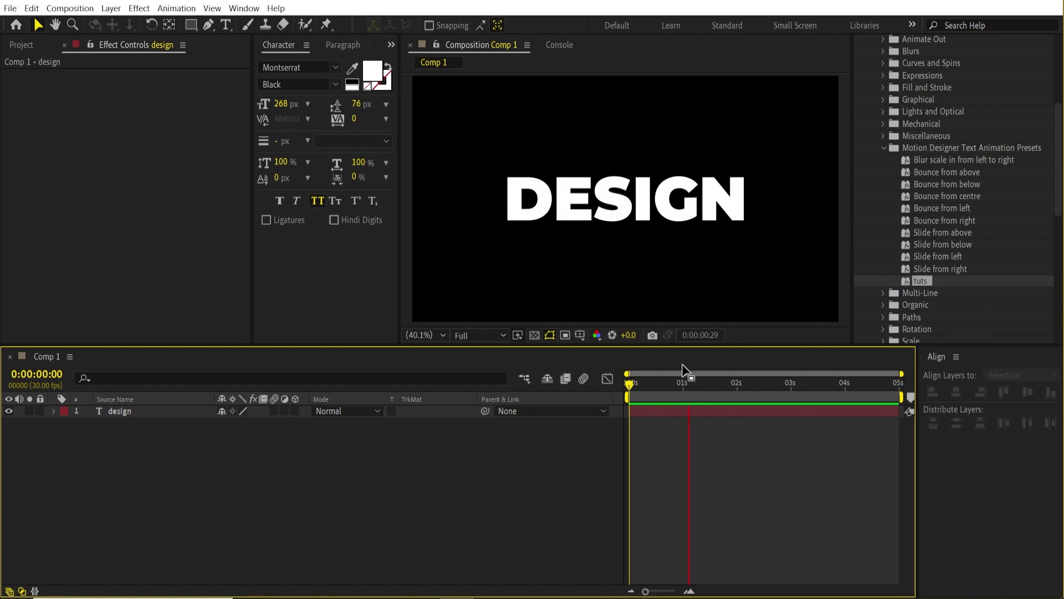